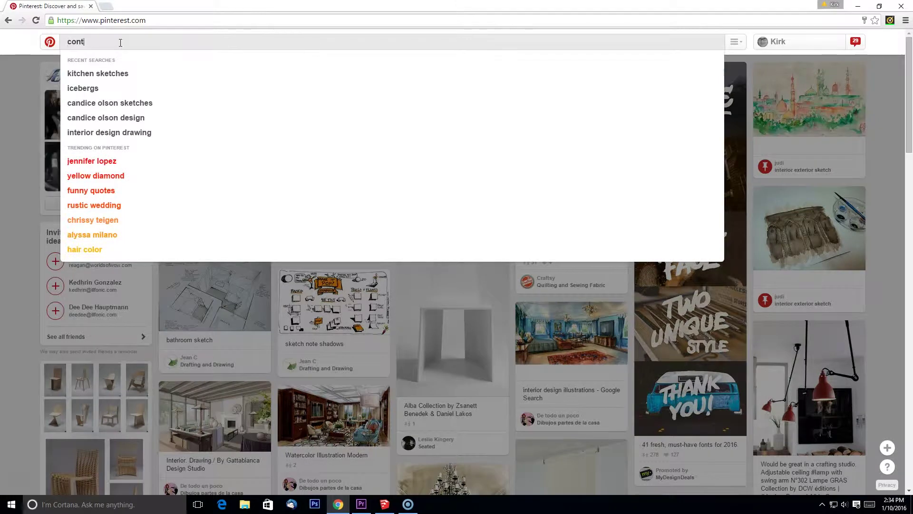
Search Pinterest for "contemporary kitchen" and browse the resulting pins.
{"action": "type", "text": "orary kitchen"}
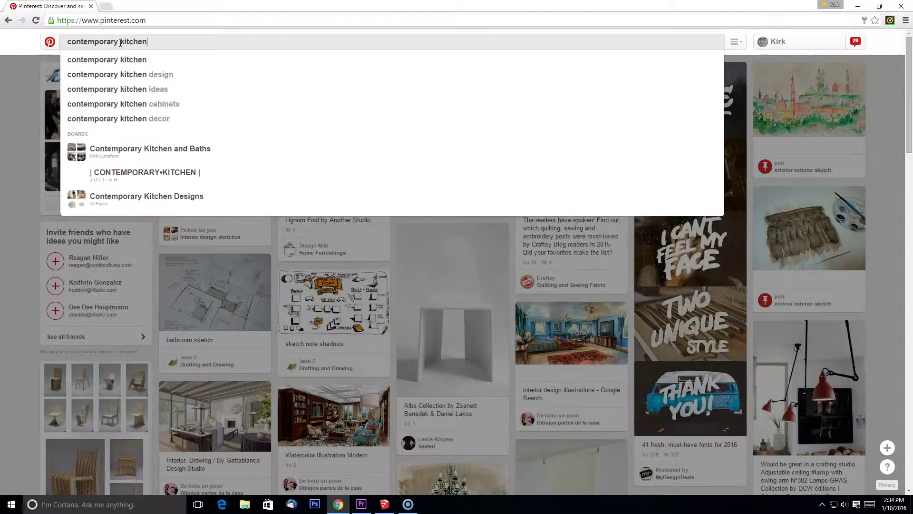
{"action": "key", "text": "Return"}
{"action": "scroll", "coordinate": [447, 224], "scroll_direction": "up", "scroll_amount": 8}
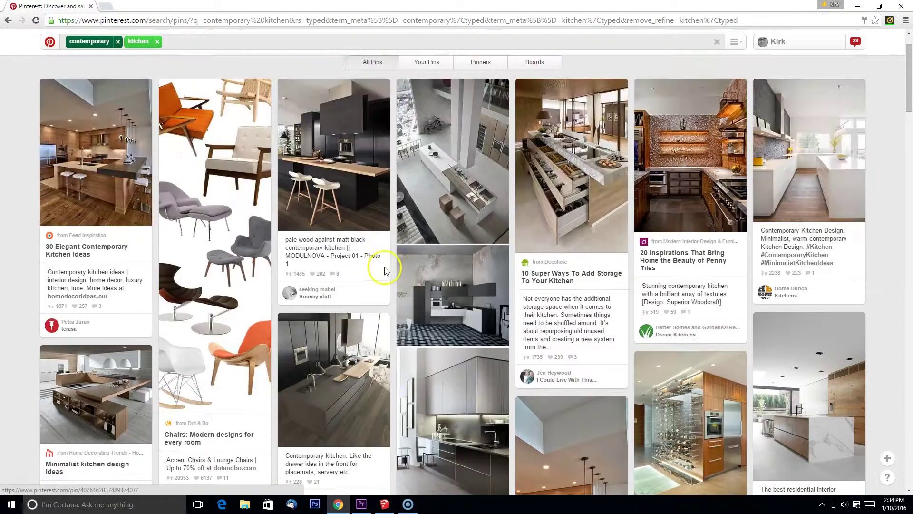
{"action": "scroll", "coordinate": [384, 310], "scroll_direction": "down", "scroll_amount": 15}
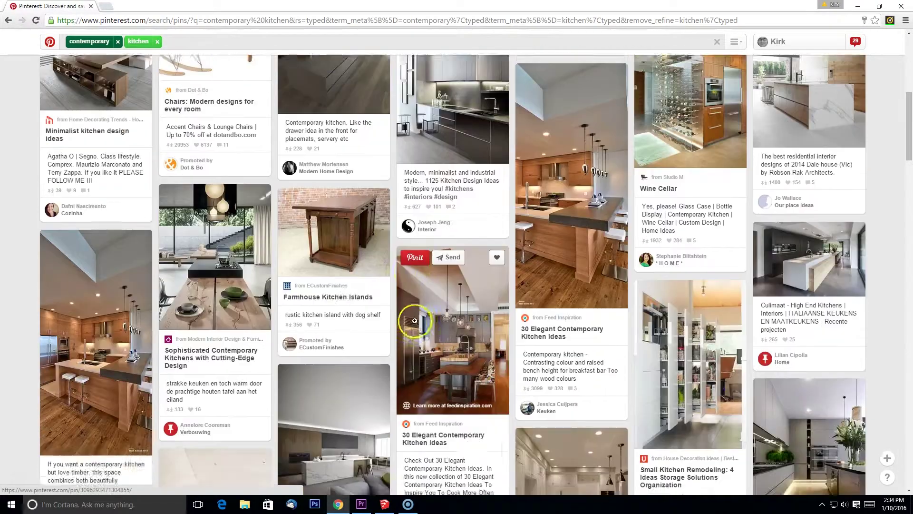
{"action": "scroll", "coordinate": [539, 299], "scroll_direction": "down", "scroll_amount": 3}
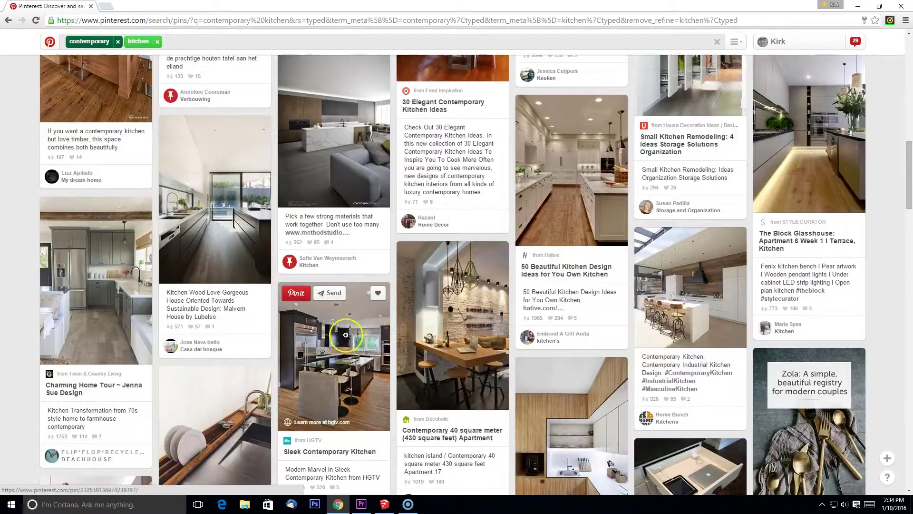
{"action": "scroll", "coordinate": [418, 309], "scroll_direction": "down", "scroll_amount": 6}
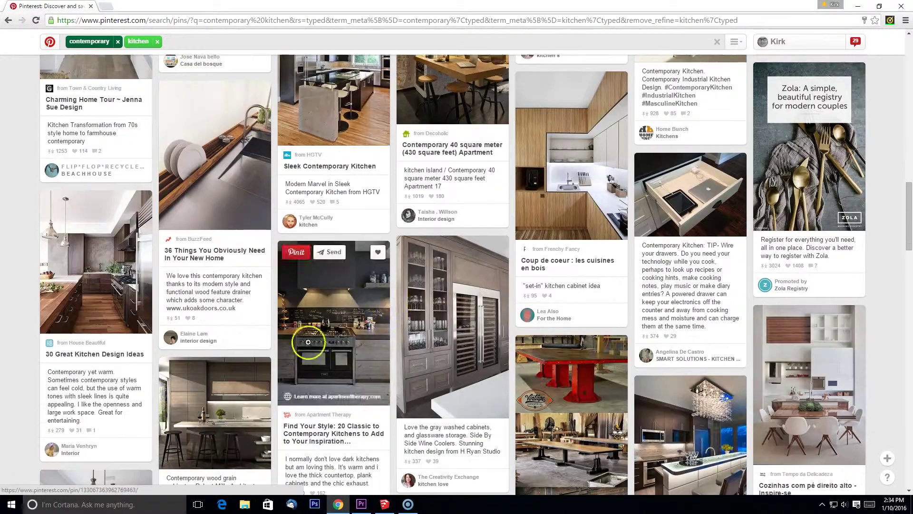
Pin the gray washed cabinets and side-by-side wine coolers image to a new secret board named "Contemporary Kitchen IND 113".
{"action": "left_click", "coordinate": [414, 200]}
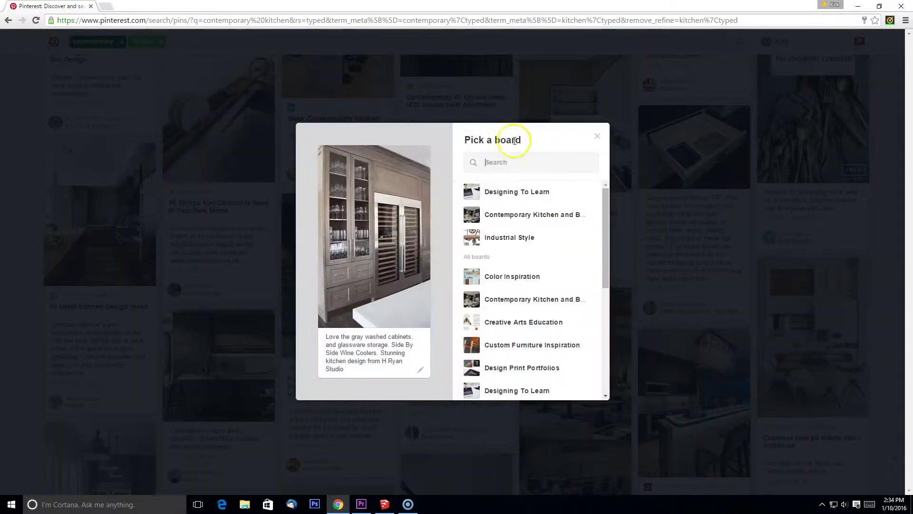
{"action": "scroll", "coordinate": [606, 316], "scroll_direction": "down", "scroll_amount": 8}
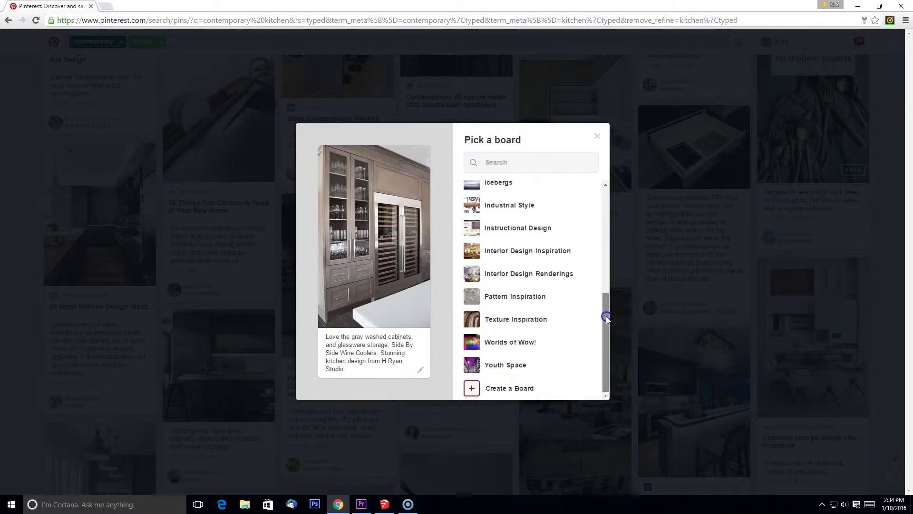
{"action": "left_click", "coordinate": [500, 387]}
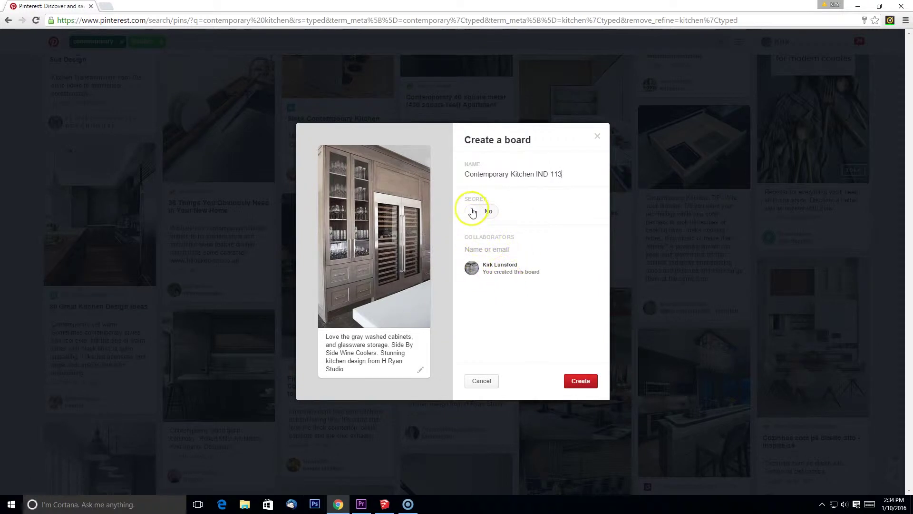
{"action": "left_click", "coordinate": [587, 381]}
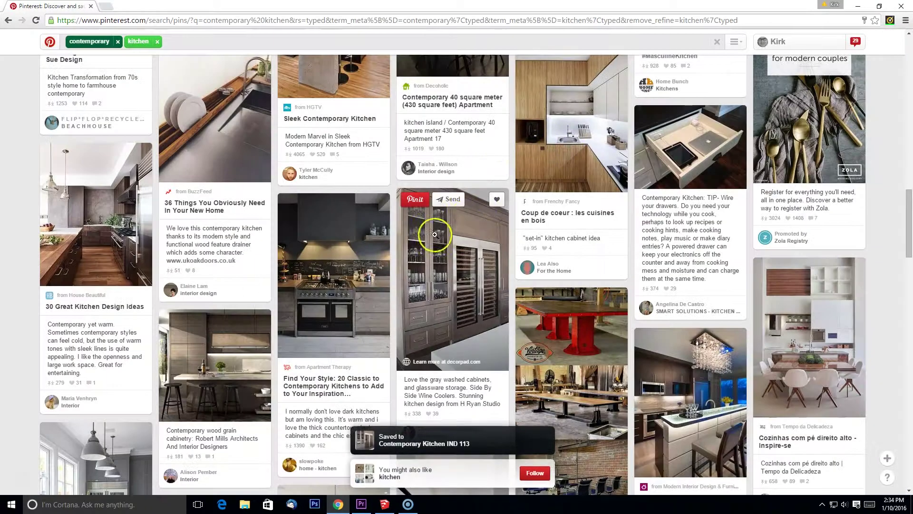
Save the two-tone gray kitchen pin from zillow.com to the Contemporary Kitchen IND 113 board and return to the results.
{"action": "scroll", "coordinate": [146, 317], "scroll_direction": "down", "scroll_amount": 4}
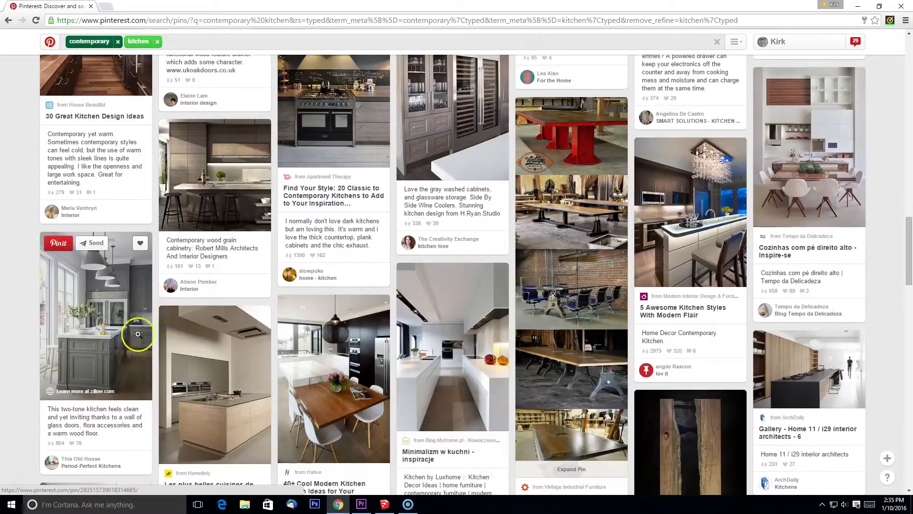
{"action": "left_click", "coordinate": [61, 257]}
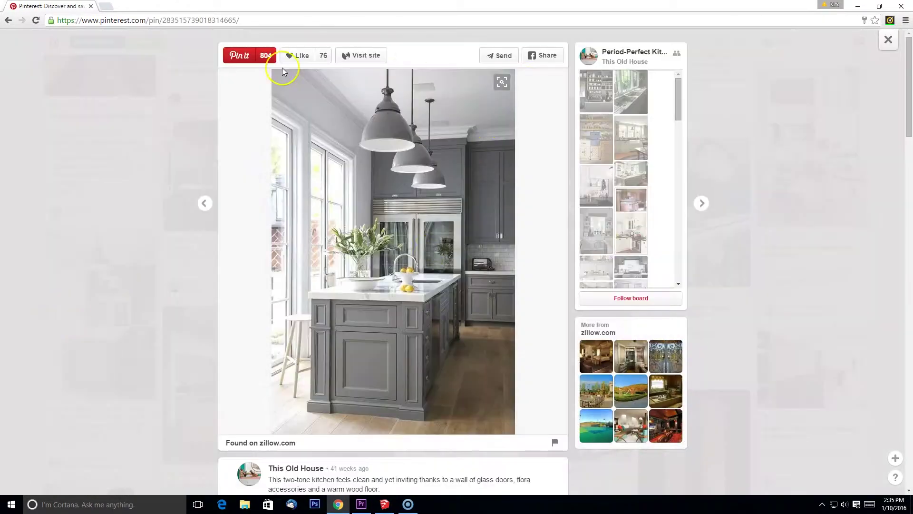
{"action": "left_click", "coordinate": [241, 56]}
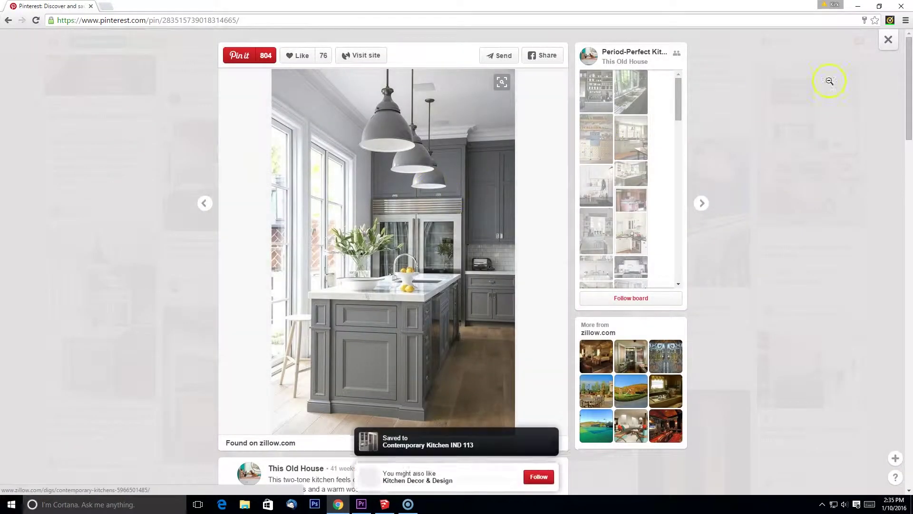
{"action": "left_click", "coordinate": [832, 82]}
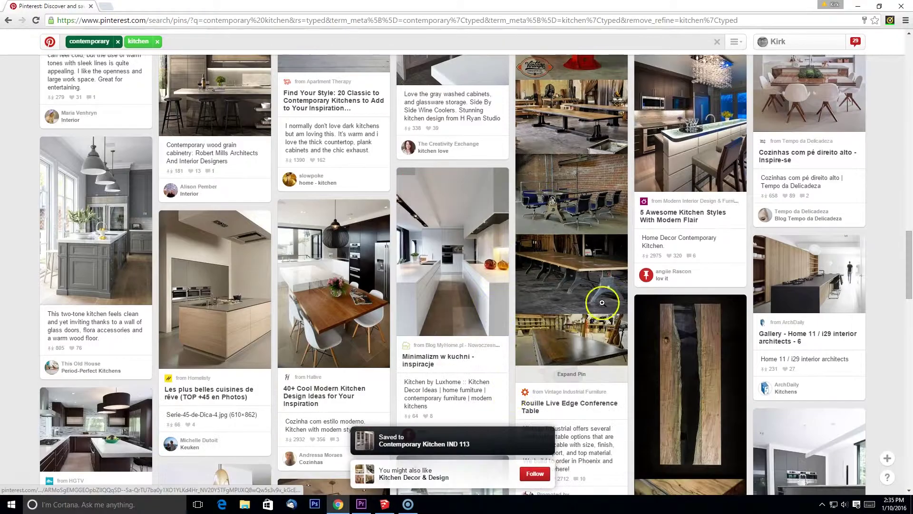
View the espresso-cabinet kitchen pin from Skinny Mom up close and return to the search results.
{"action": "scroll", "coordinate": [602, 302], "scroll_direction": "down", "scroll_amount": 6}
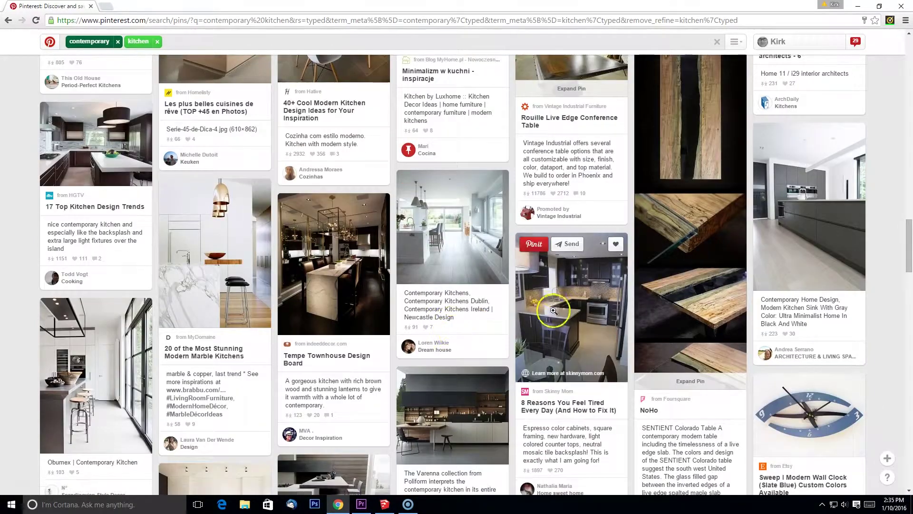
{"action": "left_click", "coordinate": [554, 310]}
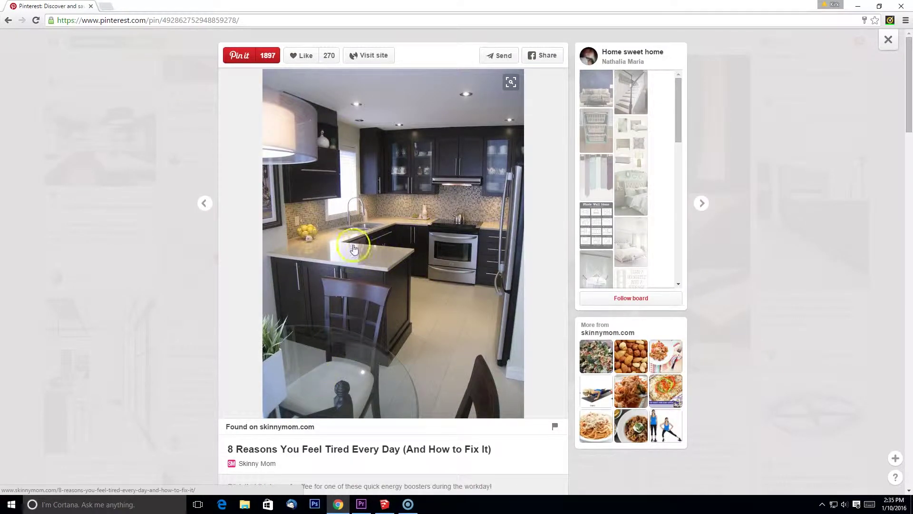
{"action": "left_click", "coordinate": [190, 315]}
Save the HGTV pin "17 Top Kitchen Design Trends" to the Contemporary Kitchen IND 113 board.
{"action": "scroll", "coordinate": [224, 319], "scroll_direction": "down", "scroll_amount": 1}
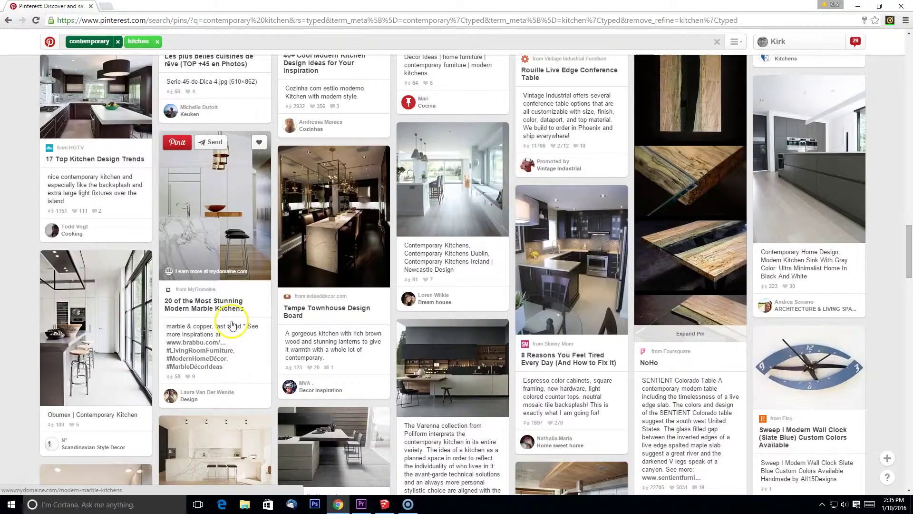
{"action": "left_click", "coordinate": [117, 97]}
{"action": "left_click", "coordinate": [260, 55]}
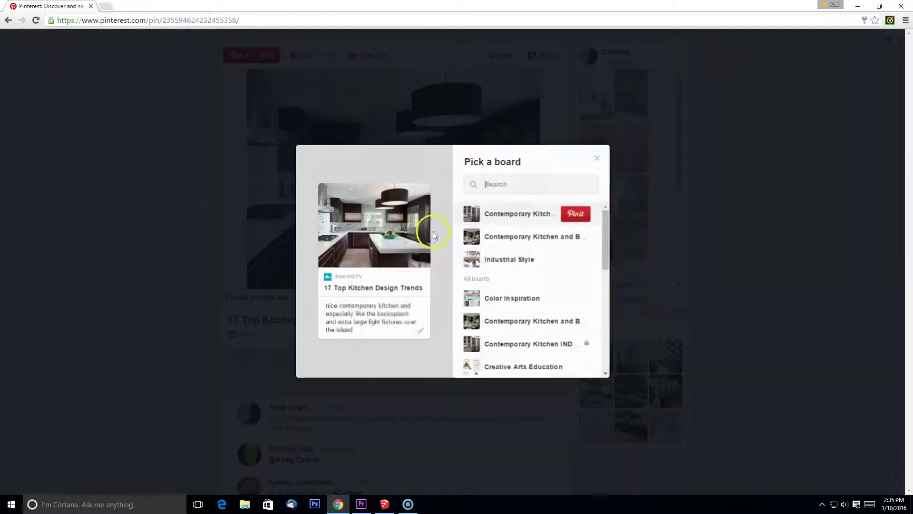
{"action": "left_click", "coordinate": [576, 215]}
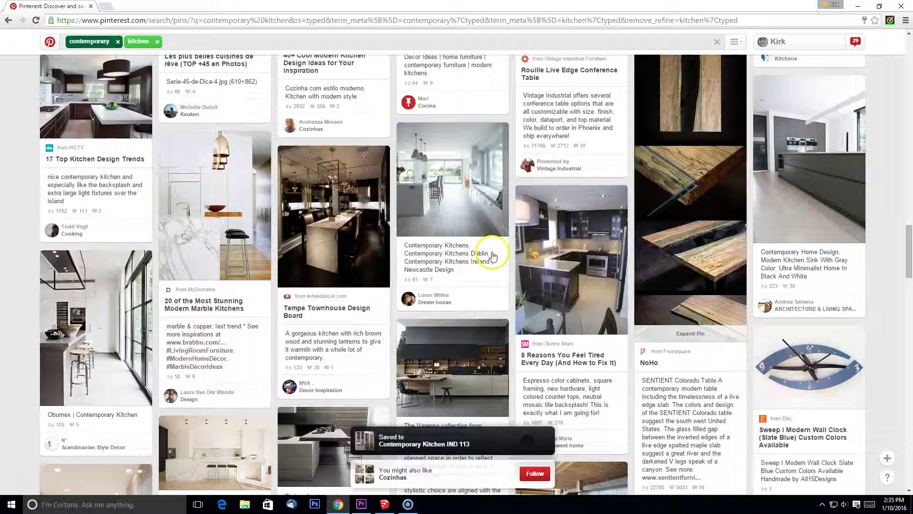
View the U-shaped wood-cabinet kitchen pin from houzz.com up close and close it.
{"action": "scroll", "coordinate": [475, 271], "scroll_direction": "down", "scroll_amount": 5}
{"action": "left_click", "coordinate": [108, 310]}
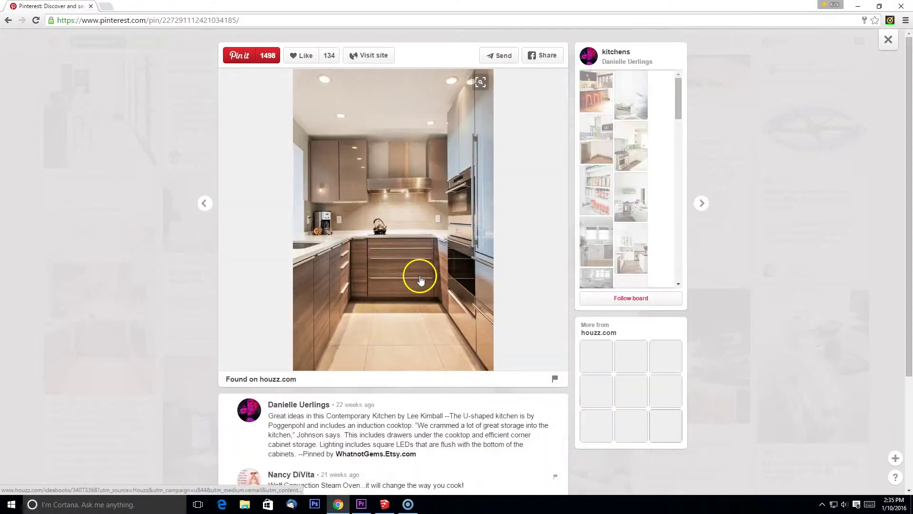
{"action": "key", "text": "Escape"}
Open the HGTV pin "Kitchen Ideas: Design Styles and Layout Options", examine its image and pin it.
{"action": "scroll", "coordinate": [394, 392], "scroll_direction": "down", "scroll_amount": 3}
{"action": "left_click", "coordinate": [361, 309]}
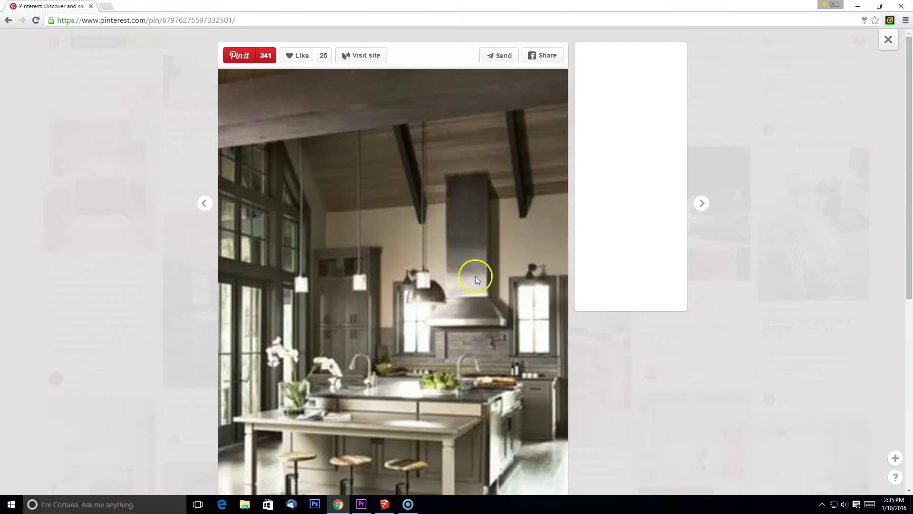
{"action": "scroll", "coordinate": [509, 300], "scroll_direction": "down", "scroll_amount": 1}
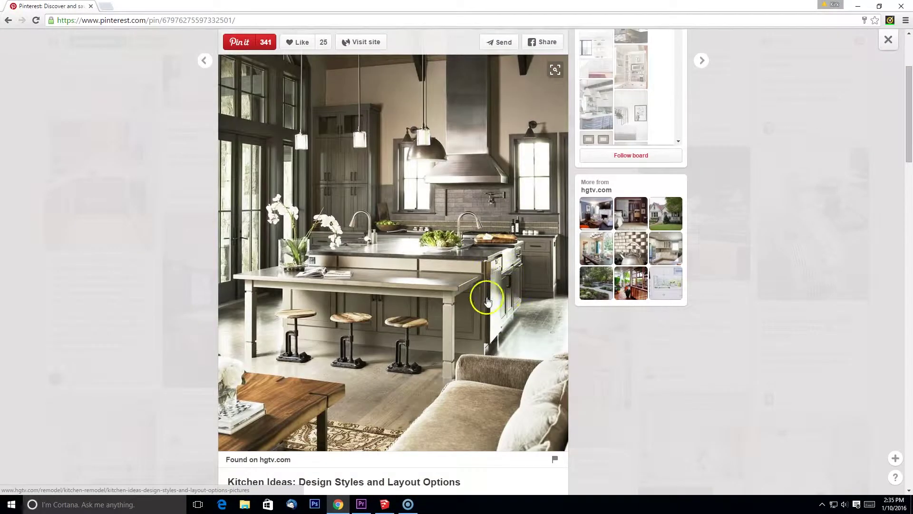
{"action": "scroll", "coordinate": [450, 248], "scroll_direction": "down", "scroll_amount": 1}
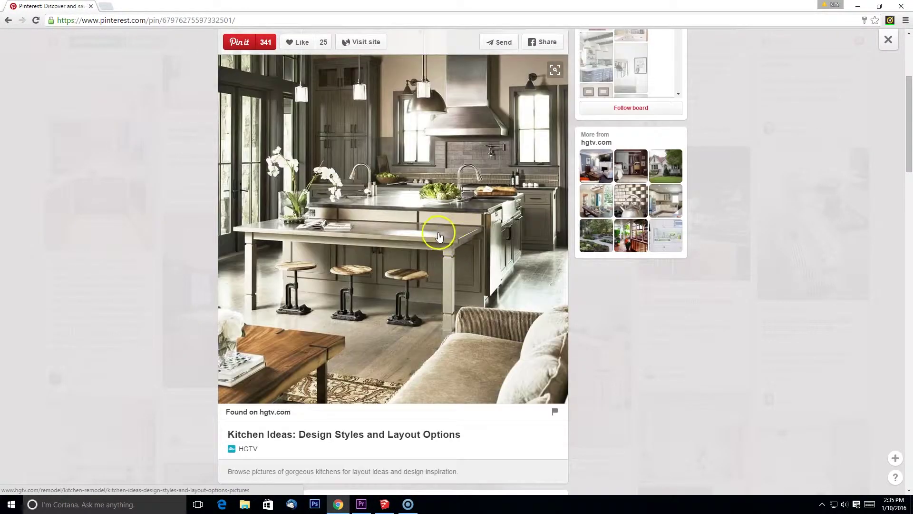
{"action": "left_click", "coordinate": [239, 41]}
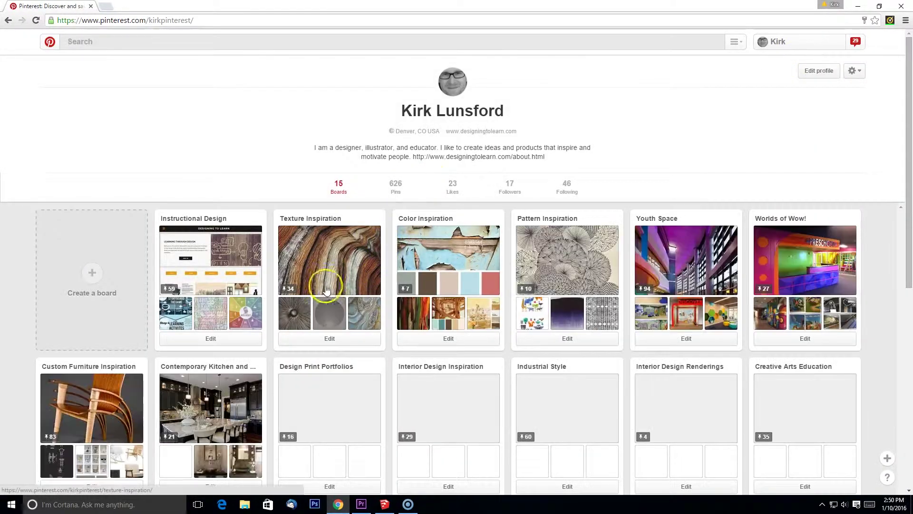
Find the Contemporary Kitchen IND 113 board among the profile's boards, open it and review its saved pins.
{"action": "scroll", "coordinate": [316, 297], "scroll_direction": "down", "scroll_amount": 2}
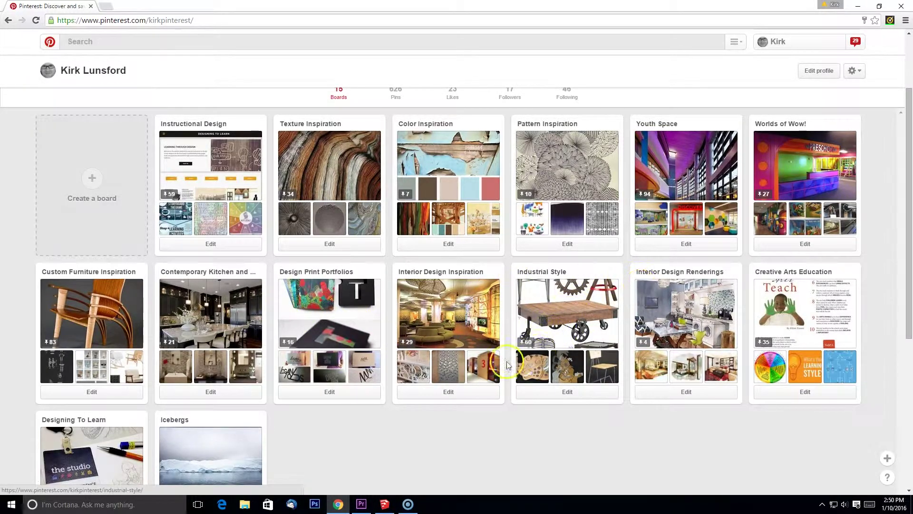
{"action": "scroll", "coordinate": [459, 383], "scroll_direction": "down", "scroll_amount": 4}
{"action": "scroll", "coordinate": [381, 352], "scroll_direction": "down", "scroll_amount": 2}
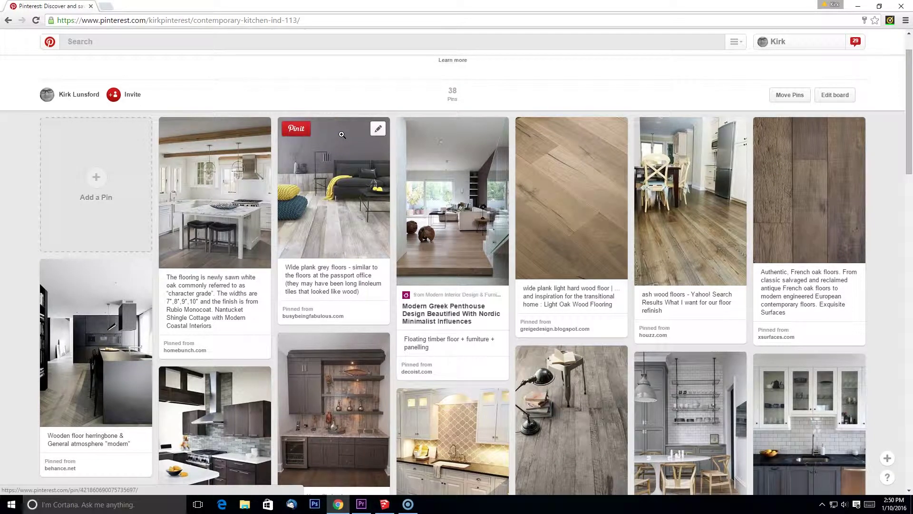
{"action": "scroll", "coordinate": [341, 138], "scroll_direction": "down", "scroll_amount": 1}
{"action": "scroll", "coordinate": [344, 144], "scroll_direction": "up", "scroll_amount": 1}
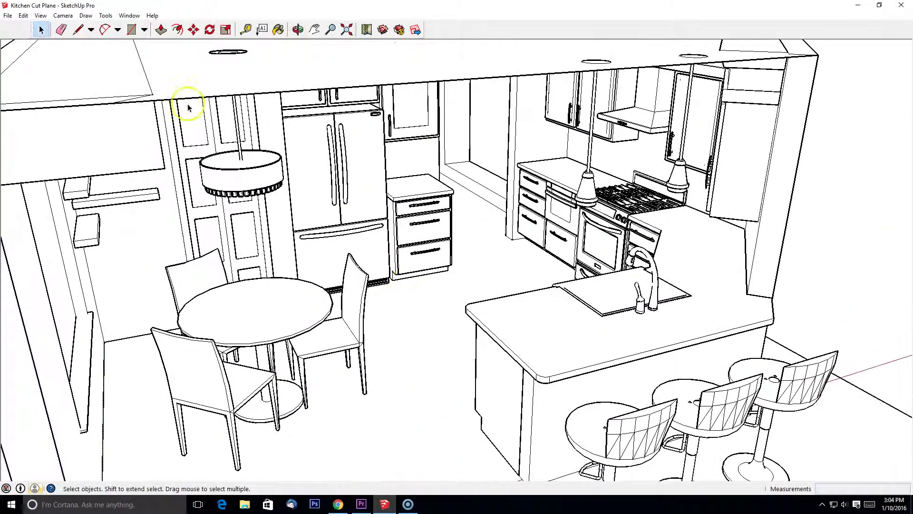
Switch to SketchUp, apply the Construction Documentation Style from Default Styles to the kitchen model and close the style settings.
{"action": "left_click", "coordinate": [8, 15]}
{"action": "left_click", "coordinate": [129, 16]}
{"action": "left_click", "coordinate": [68, 71]}
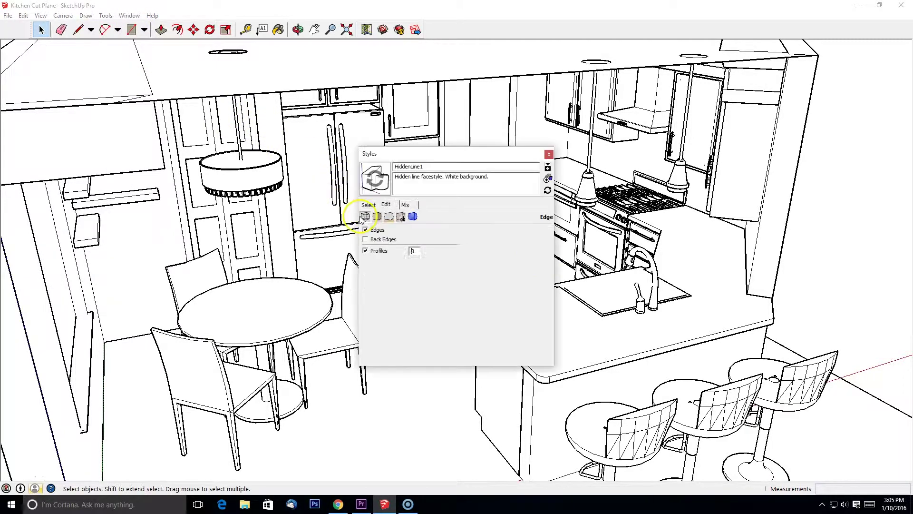
{"action": "left_click", "coordinate": [369, 205]}
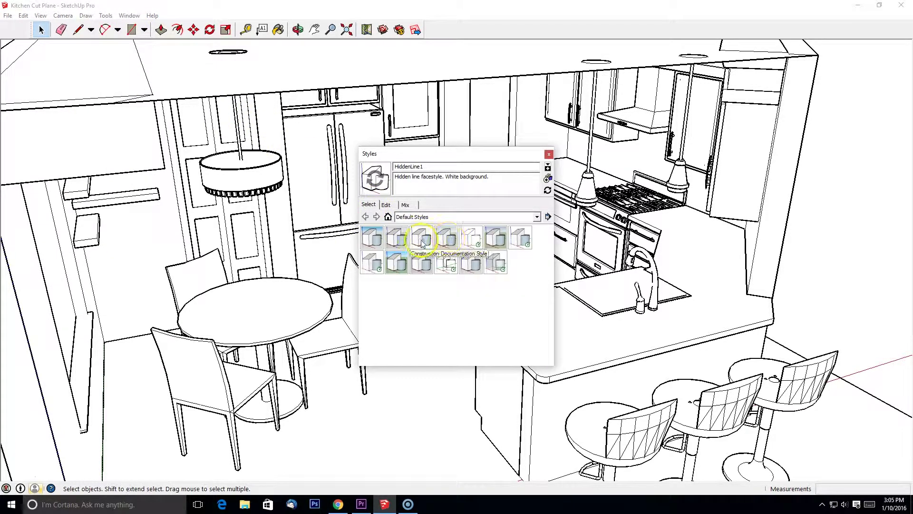
{"action": "left_click", "coordinate": [422, 240]}
{"action": "left_click", "coordinate": [549, 155]}
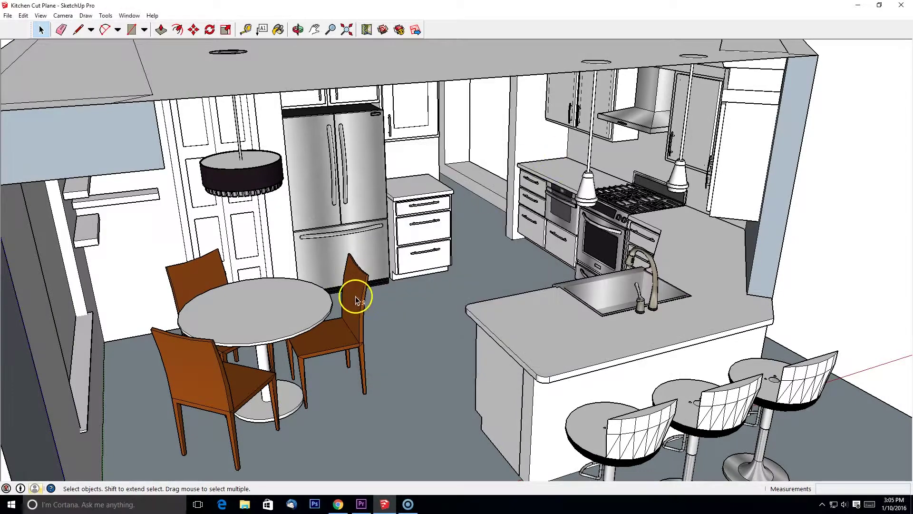
Inspect the kitchen model's dining area and peninsula up close, and select the countertop with the sink.
{"action": "middle_click_drag", "start_coordinate": [355, 292], "coordinate": [408, 255]}
{"action": "scroll", "coordinate": [618, 333], "scroll_direction": "up", "scroll_amount": 8}
{"action": "middle_click_drag", "start_coordinate": [552, 335], "coordinate": [459, 361], "text": "shift"}
{"action": "scroll", "coordinate": [330, 147], "scroll_direction": "up", "scroll_amount": 3}
{"action": "middle_click_drag", "start_coordinate": [262, 317], "coordinate": [278, 285], "text": "shift"}
{"action": "scroll", "coordinate": [426, 290], "scroll_direction": "down", "scroll_amount": 4}
{"action": "scroll", "coordinate": [427, 293], "scroll_direction": "down", "scroll_amount": 5}
{"action": "left_click", "coordinate": [506, 302]}
{"action": "scroll", "coordinate": [460, 313], "scroll_direction": "up", "scroll_amount": 2}
{"action": "middle_click_drag", "start_coordinate": [278, 286], "coordinate": [327, 301], "text": "shift"}
Search the 3D Warehouse for "marble" and browse the listed models.
{"action": "left_click", "coordinate": [8, 16]}
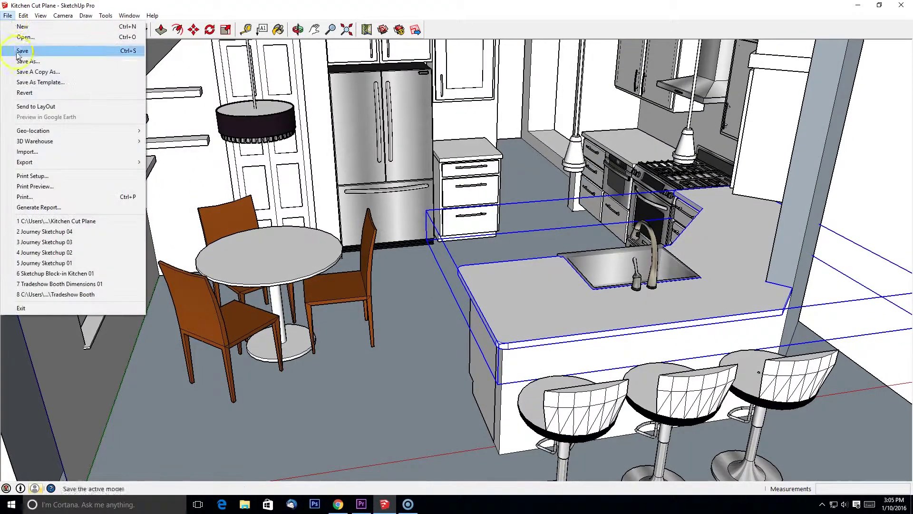
{"action": "mouse_move", "coordinate": [136, 138]}
{"action": "left_click", "coordinate": [178, 139]}
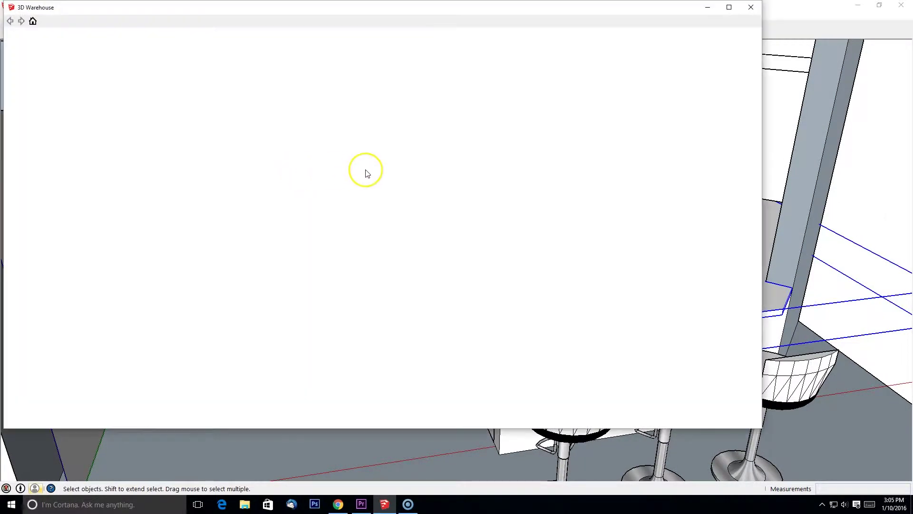
{"action": "left_click", "coordinate": [202, 36]}
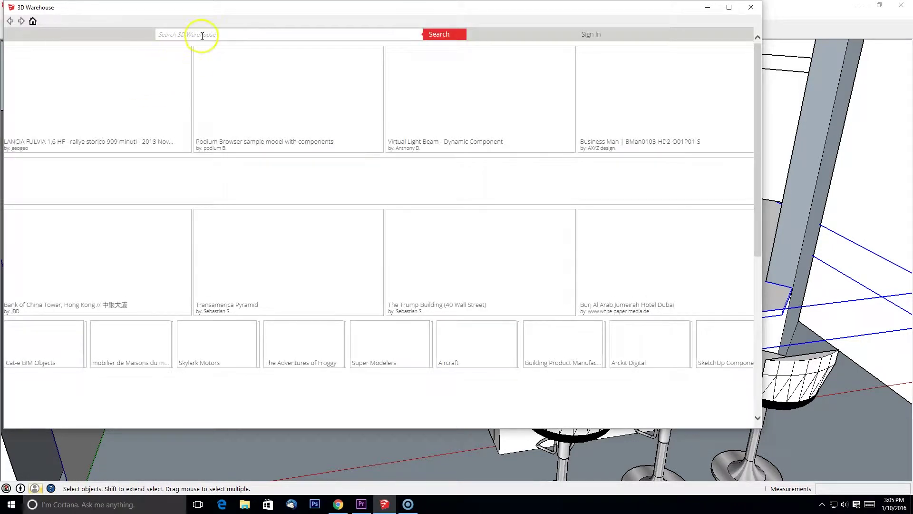
{"action": "type", "text": "marble"}
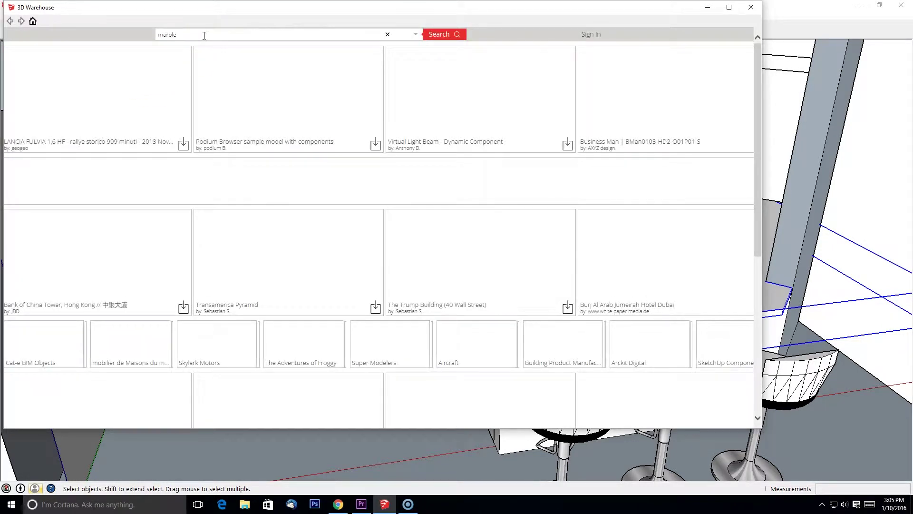
{"action": "left_click", "coordinate": [447, 35]}
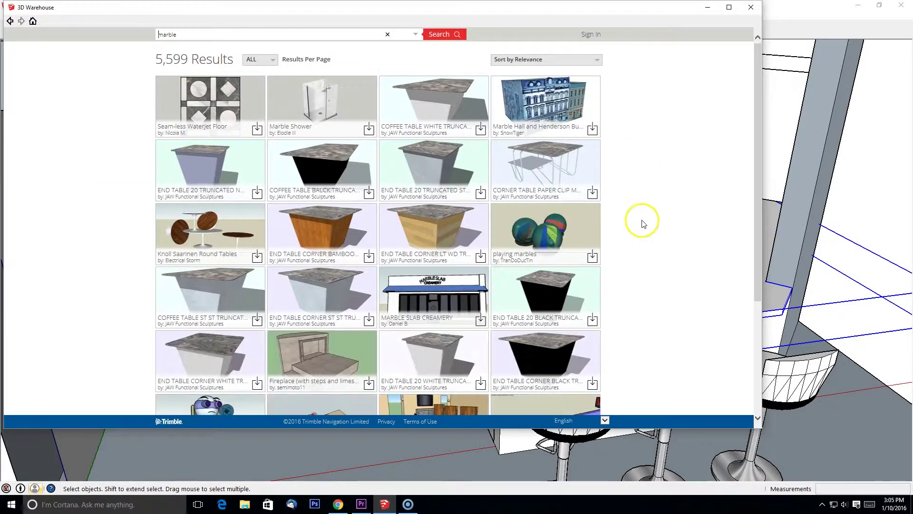
{"action": "scroll", "coordinate": [632, 248], "scroll_direction": "down", "scroll_amount": 4}
{"action": "scroll", "coordinate": [637, 262], "scroll_direction": "down", "scroll_amount": 10}
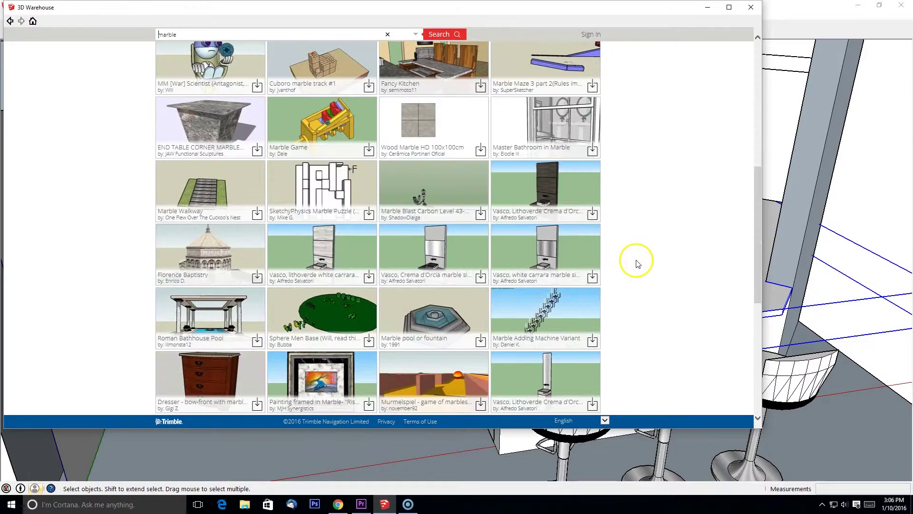
Look through more of the listed marble models, and narrow the 3D Warehouse search to "white marble".
{"action": "scroll", "coordinate": [703, 288], "scroll_direction": "down", "scroll_amount": 3}
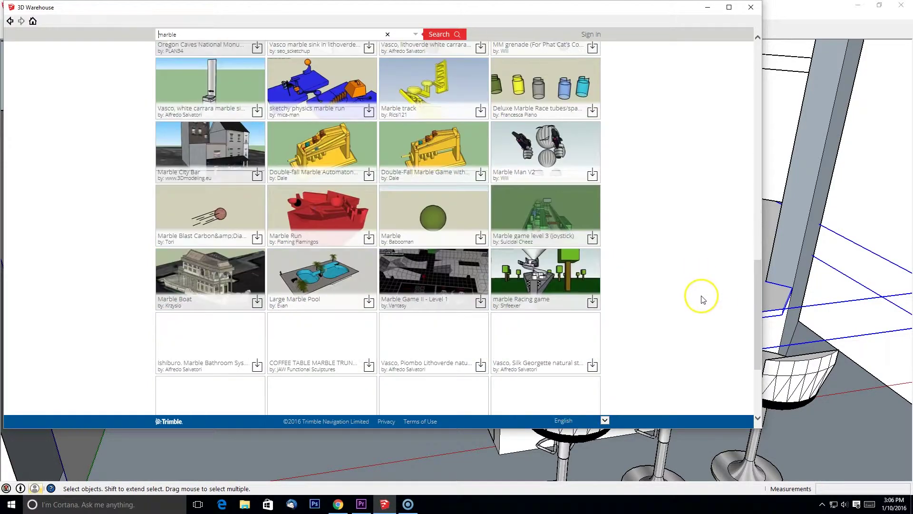
{"action": "scroll", "coordinate": [703, 299], "scroll_direction": "up", "scroll_amount": 1}
{"action": "left_click_drag", "start_coordinate": [759, 254], "coordinate": [351, 60]}
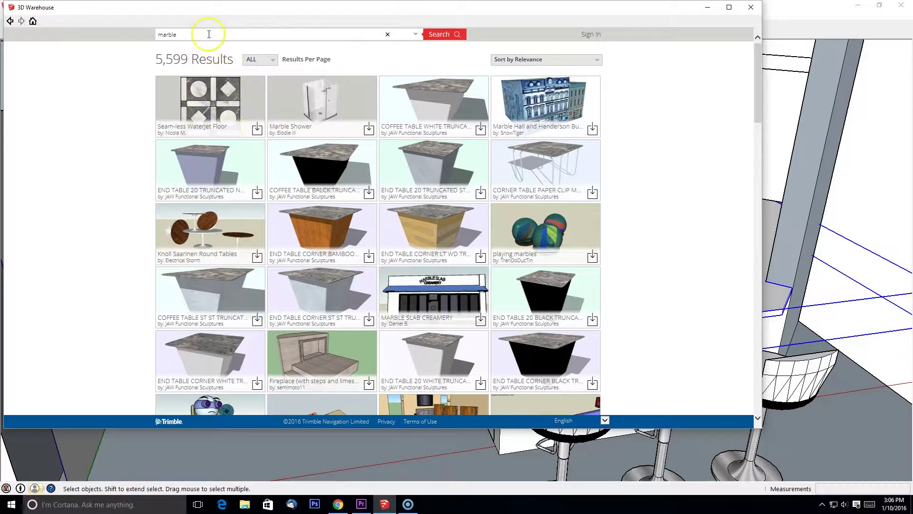
{"action": "left_click", "coordinate": [447, 34]}
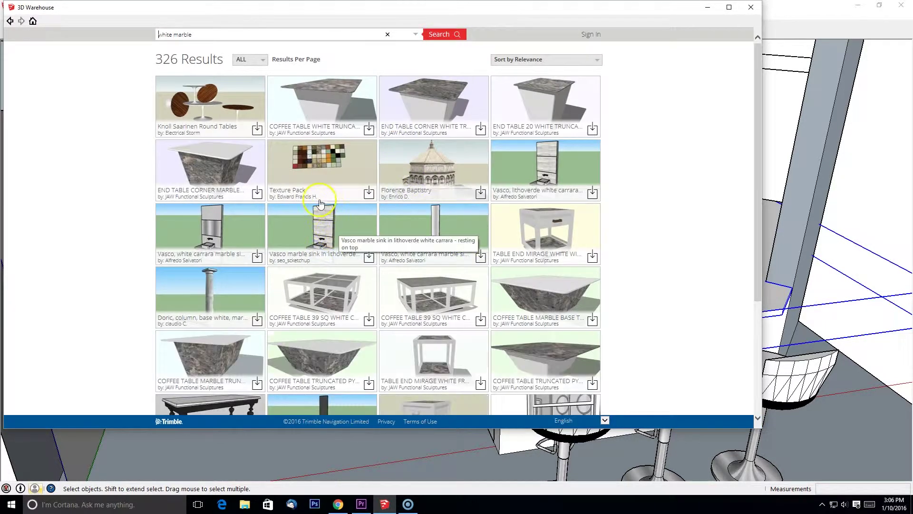
View the pages of the Vasco white carrara marble sink and the Marble Tables - Ferm Living model, and return to the results.
{"action": "left_click", "coordinate": [326, 231]}
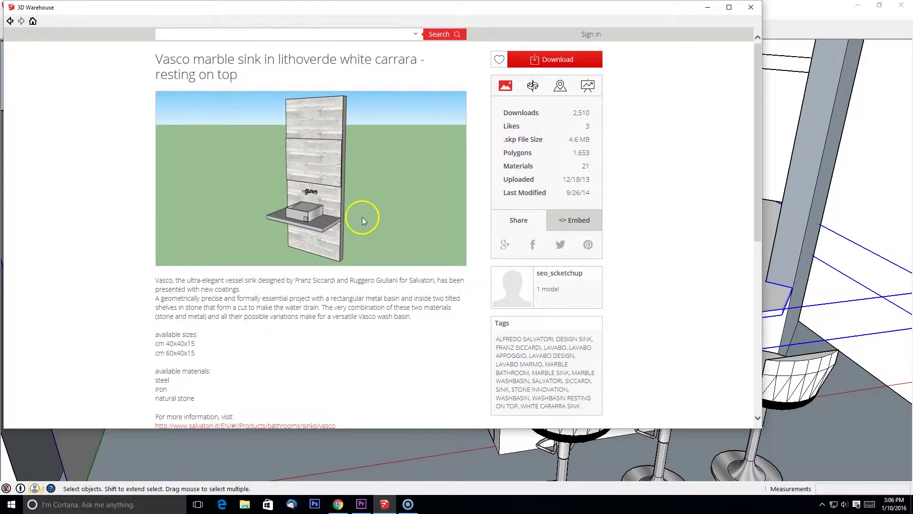
{"action": "left_click", "coordinate": [11, 21]}
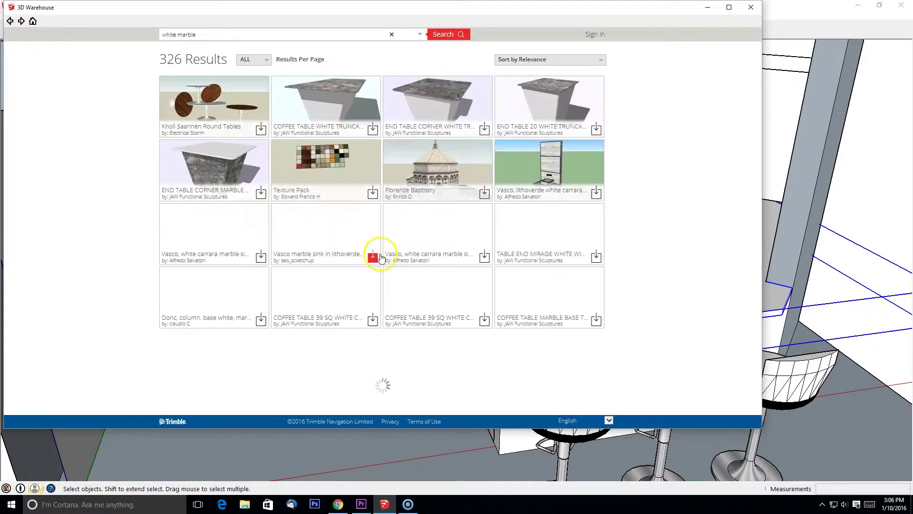
{"action": "scroll", "coordinate": [381, 257], "scroll_direction": "down", "scroll_amount": 5}
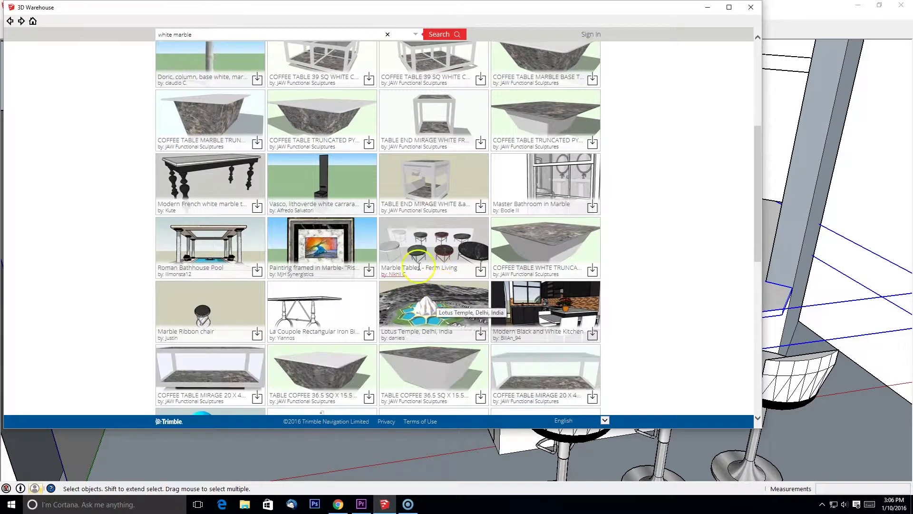
{"action": "left_click", "coordinate": [407, 243]}
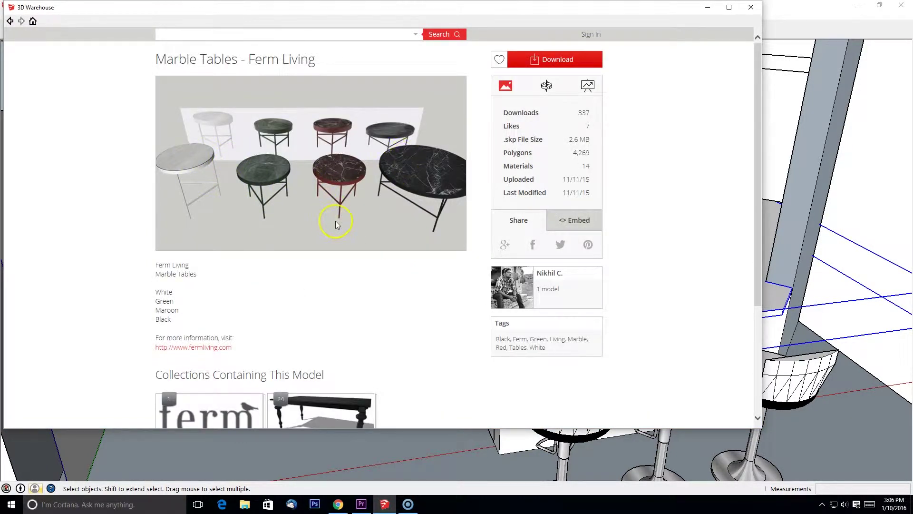
{"action": "scroll", "coordinate": [352, 214], "scroll_direction": "down", "scroll_amount": 1}
{"action": "scroll", "coordinate": [371, 208], "scroll_direction": "up", "scroll_amount": 1}
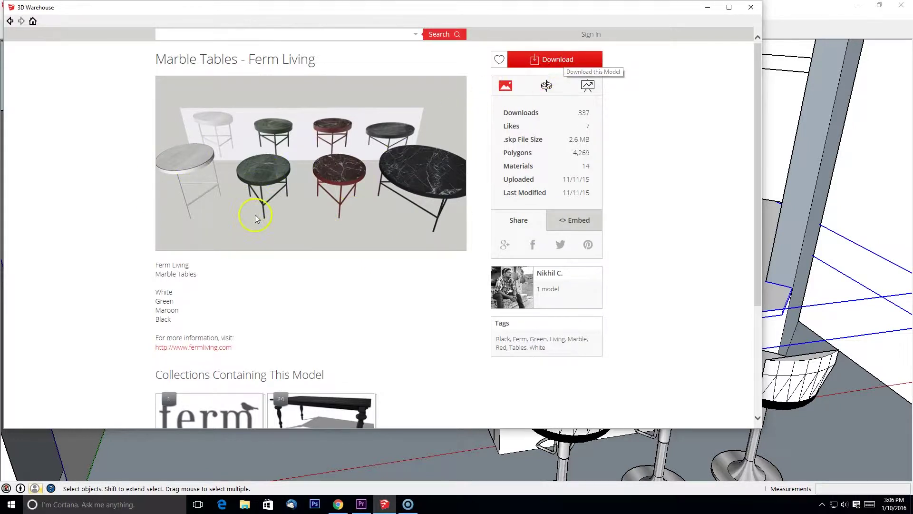
{"action": "left_click", "coordinate": [8, 22]}
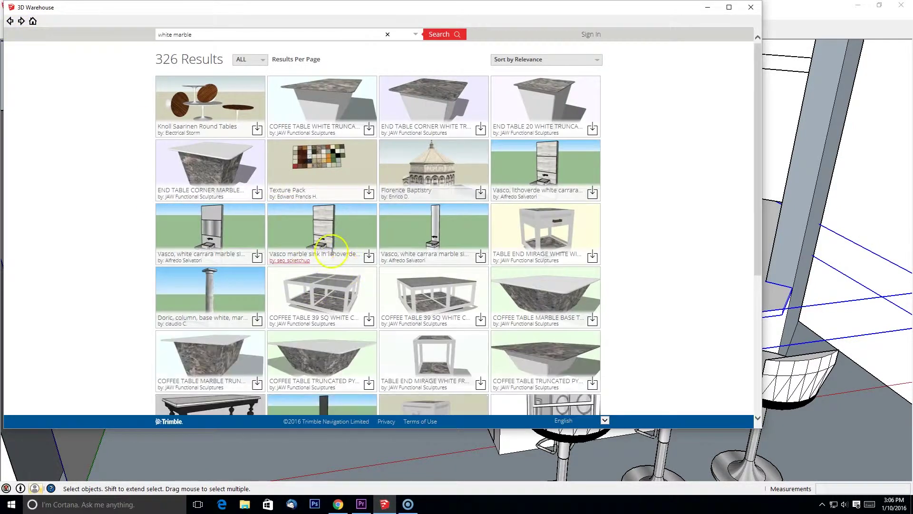
Find the White Marble sample among the results, load it directly into the SketchUp model and place it outside the kitchen.
{"action": "scroll", "coordinate": [341, 231], "scroll_direction": "down", "scroll_amount": 10}
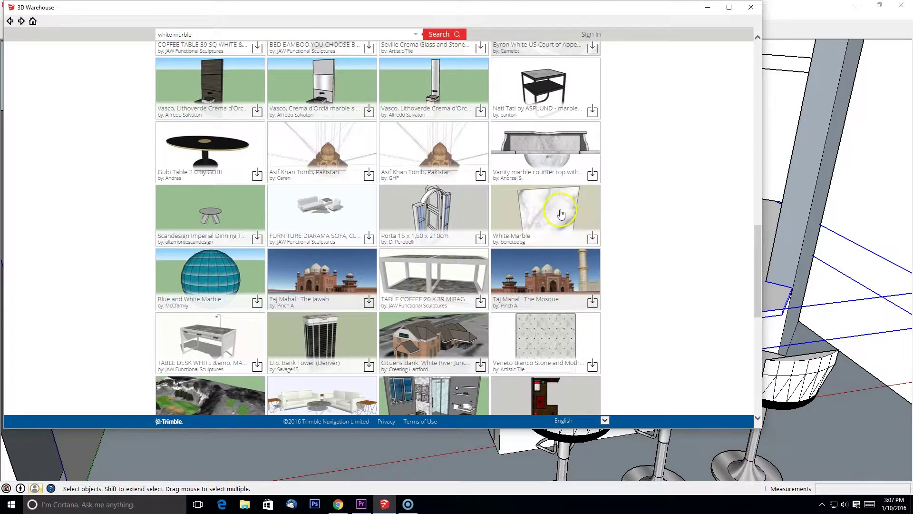
{"action": "left_click", "coordinate": [561, 214]}
{"action": "left_click", "coordinate": [555, 59]}
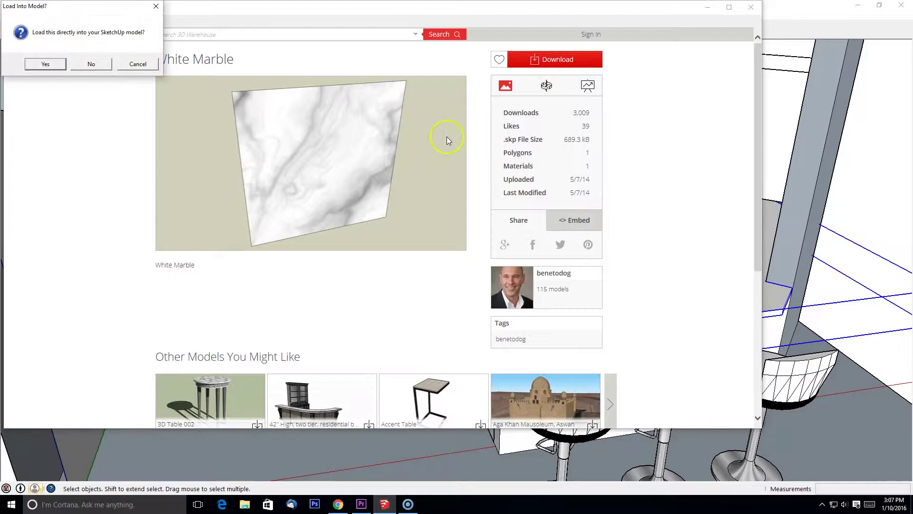
{"action": "left_click", "coordinate": [45, 64]}
{"action": "scroll", "coordinate": [418, 310], "scroll_direction": "down", "scroll_amount": 6}
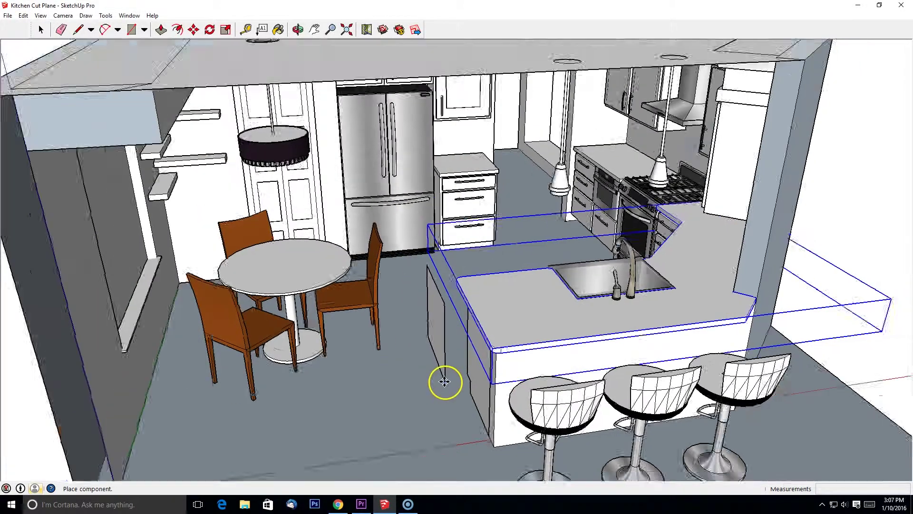
{"action": "middle_click_drag", "start_coordinate": [554, 297], "coordinate": [177, 275]}
{"action": "middle_click_drag", "start_coordinate": [395, 290], "coordinate": [240, 292]}
{"action": "middle_click_drag", "start_coordinate": [318, 261], "coordinate": [359, 204], "text": "shift"}
Rotate the upright white marble sample so that it lies flat.
{"action": "key", "text": "q"}
{"action": "middle_click_drag", "start_coordinate": [263, 175], "coordinate": [524, 152]}
{"action": "key", "text": "q"}
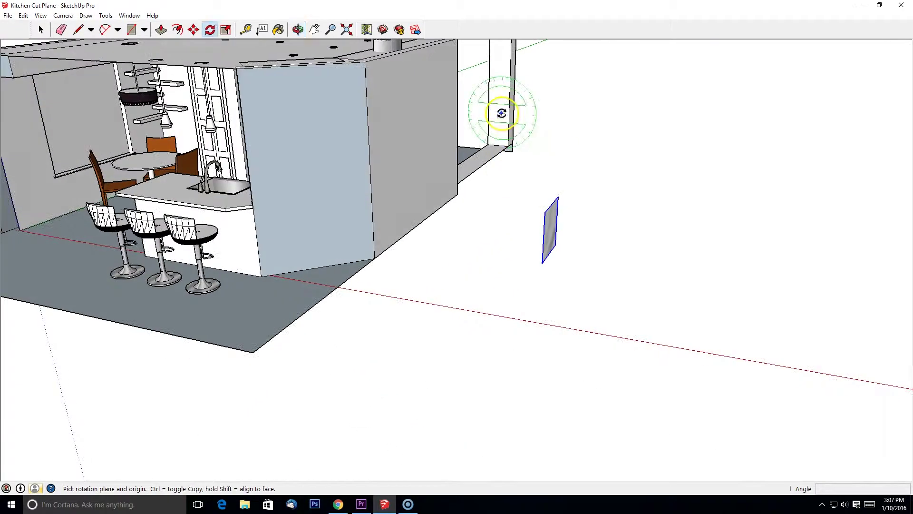
{"action": "left_click", "coordinate": [501, 114]}
{"action": "left_click", "coordinate": [553, 113]}
Move the white marble sample away from the kitchen walls and lower it toward ground level beside the room.
{"action": "middle_click_drag", "start_coordinate": [505, 87], "coordinate": [248, 285]}
{"action": "left_click", "coordinate": [193, 29]}
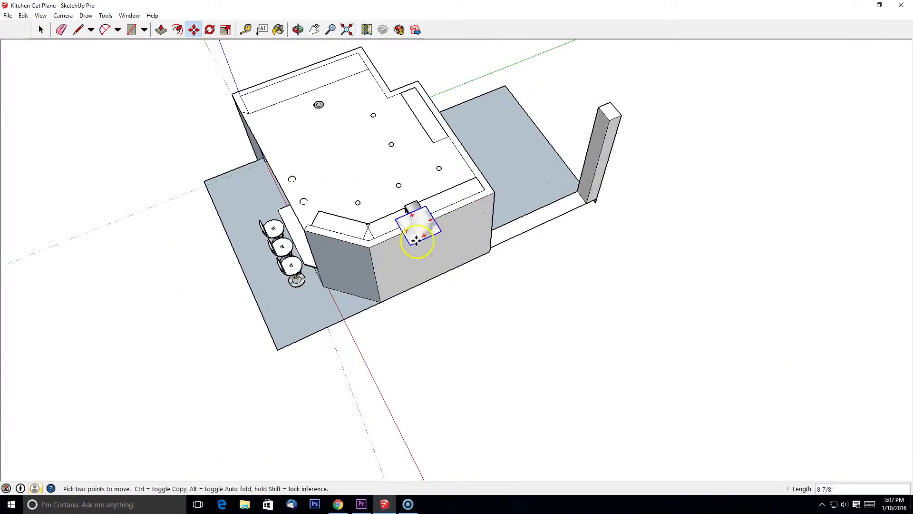
{"action": "left_click", "coordinate": [497, 363]}
{"action": "middle_click_drag", "start_coordinate": [496, 364], "coordinate": [591, 110]}
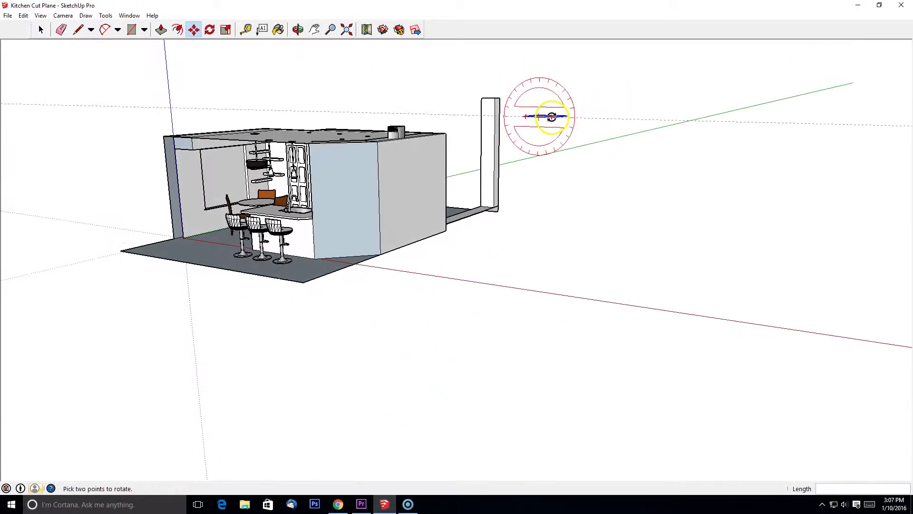
{"action": "left_click_drag", "start_coordinate": [552, 116], "coordinate": [554, 245]}
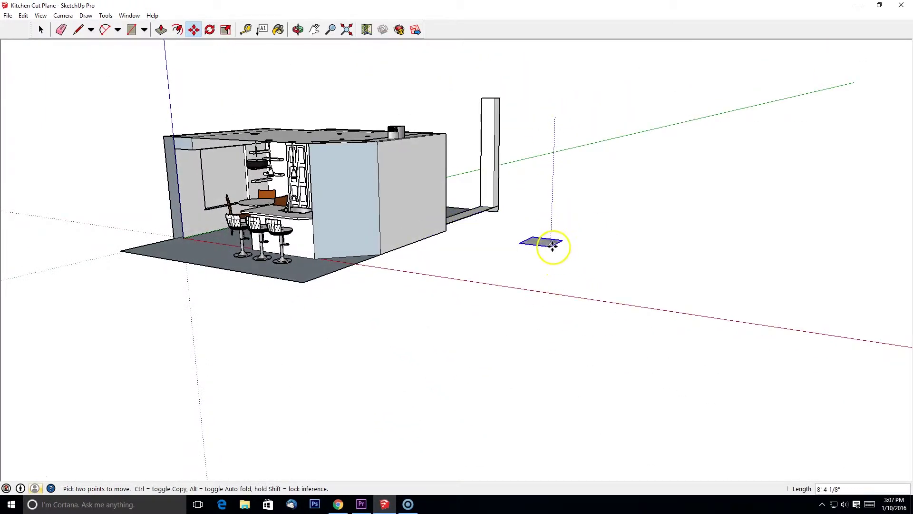
{"action": "left_click", "coordinate": [560, 296]}
{"action": "scroll", "coordinate": [459, 275], "scroll_direction": "up", "scroll_amount": 6}
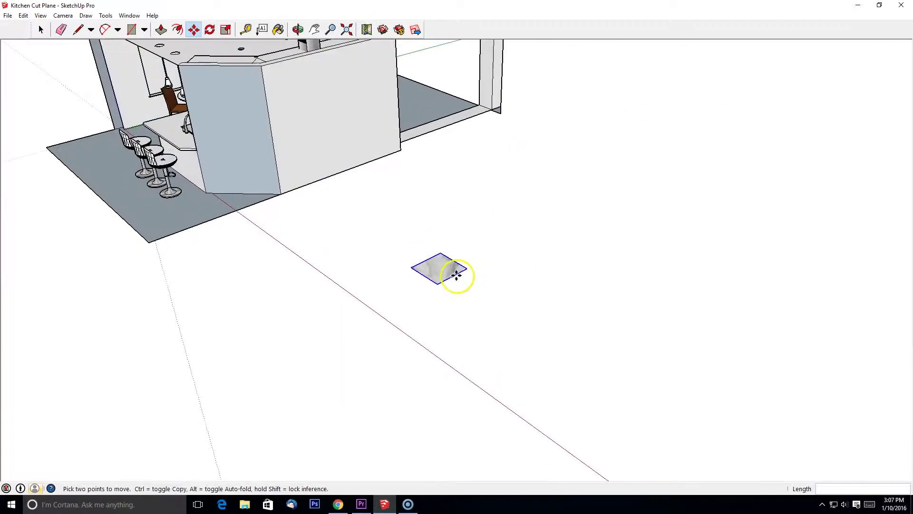
Search the 3D Warehouse for "gray wood floors", view the AO-Ash-Gray Wood Floor Sample page and return to the results.
{"action": "left_click", "coordinate": [14, 15]}
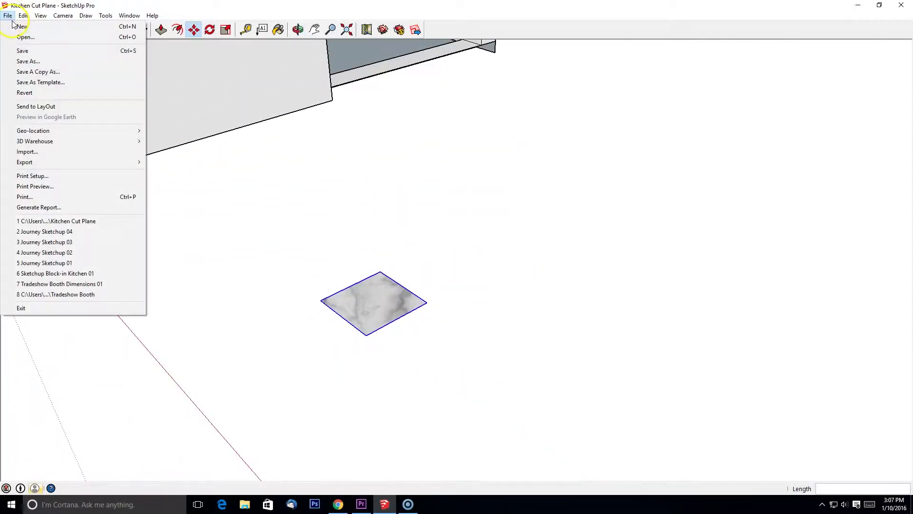
{"action": "mouse_move", "coordinate": [61, 141]}
{"action": "left_click", "coordinate": [189, 142]}
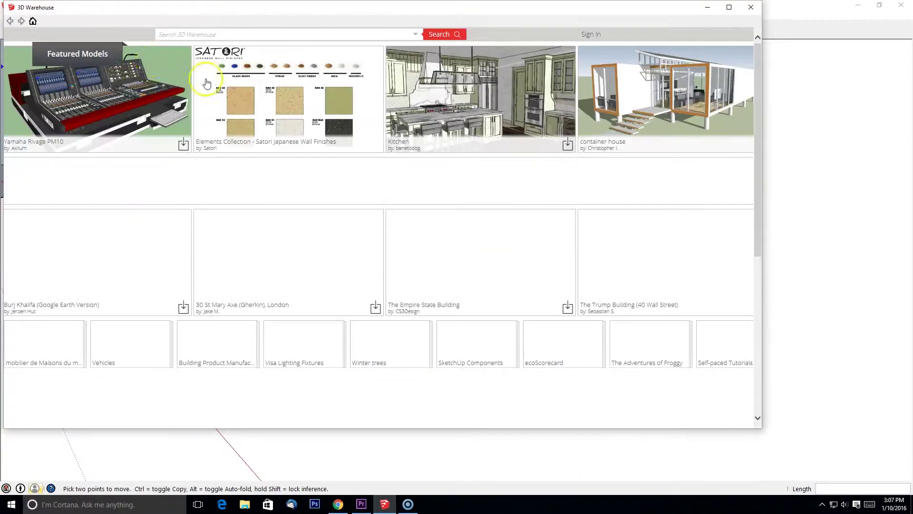
{"action": "left_click", "coordinate": [216, 35]}
{"action": "type", "text": "aray wood flo"}
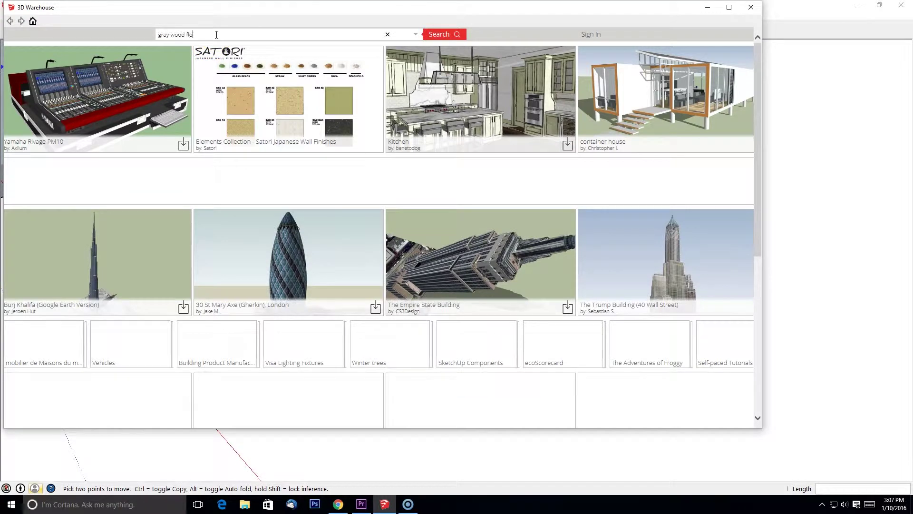
{"action": "type", "text": "ors"}
{"action": "key", "text": "Return"}
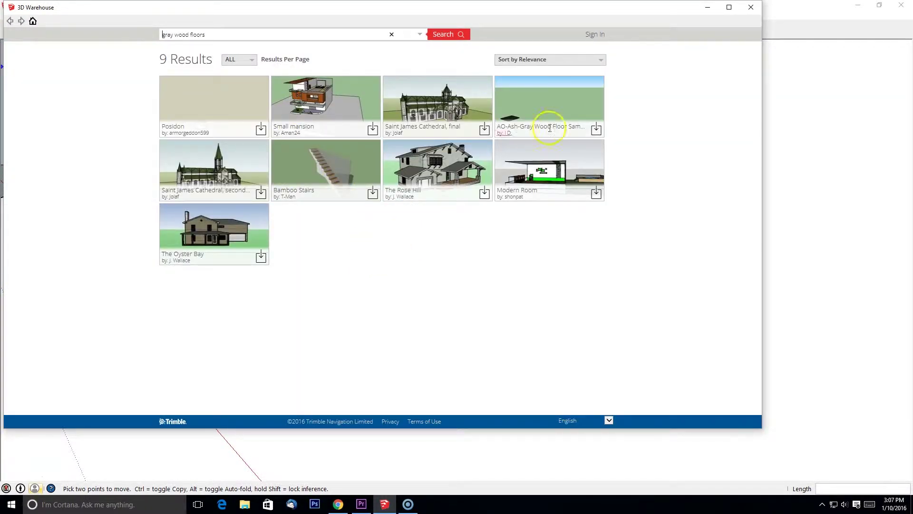
{"action": "left_click", "coordinate": [533, 119]}
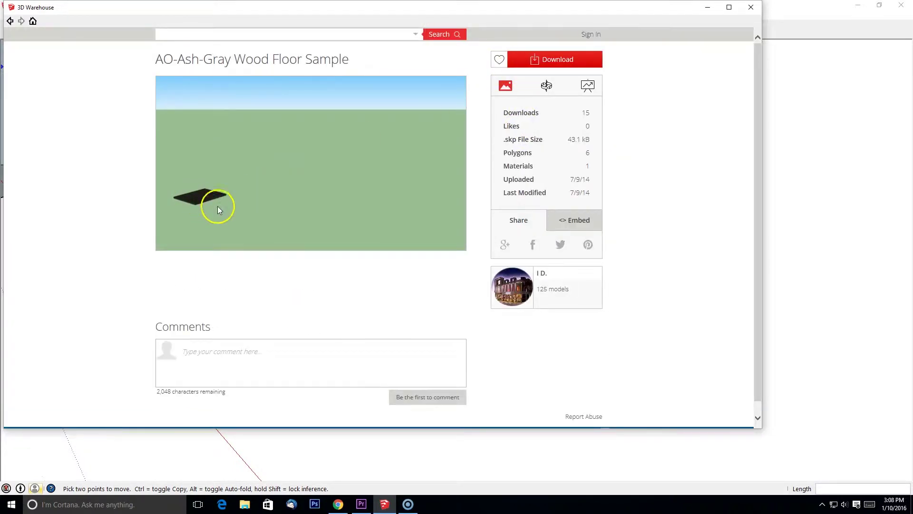
{"action": "left_click", "coordinate": [10, 20]}
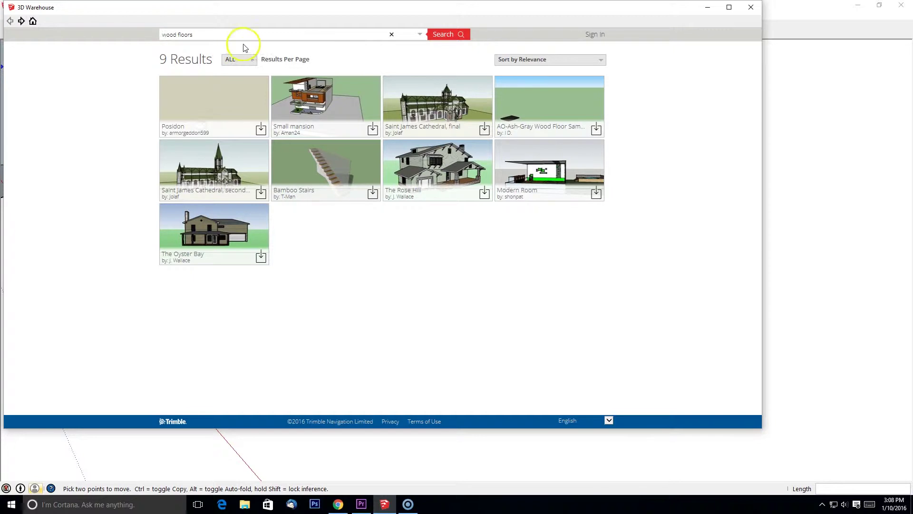
Search the 3D Warehouse for "wood floors" and browse the listed models for a suitable floor material.
{"action": "left_click", "coordinate": [449, 36]}
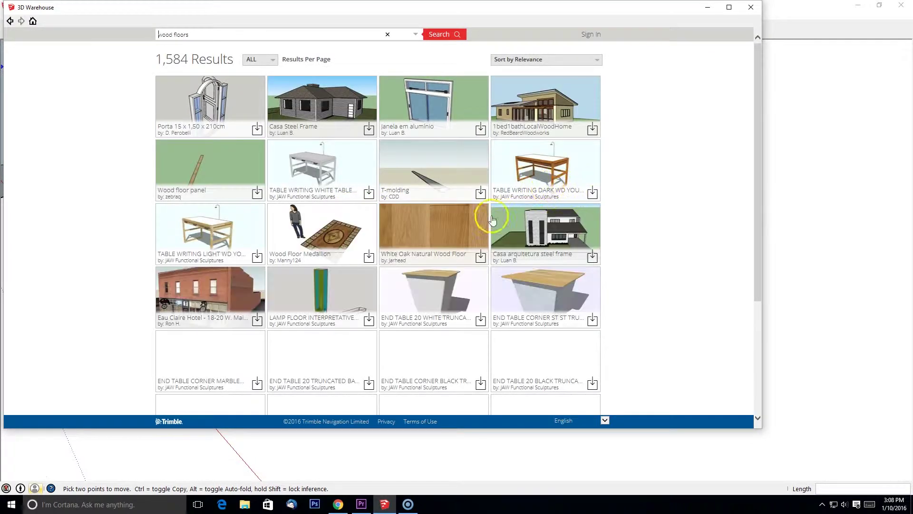
{"action": "scroll", "coordinate": [624, 267], "scroll_direction": "down", "scroll_amount": 3}
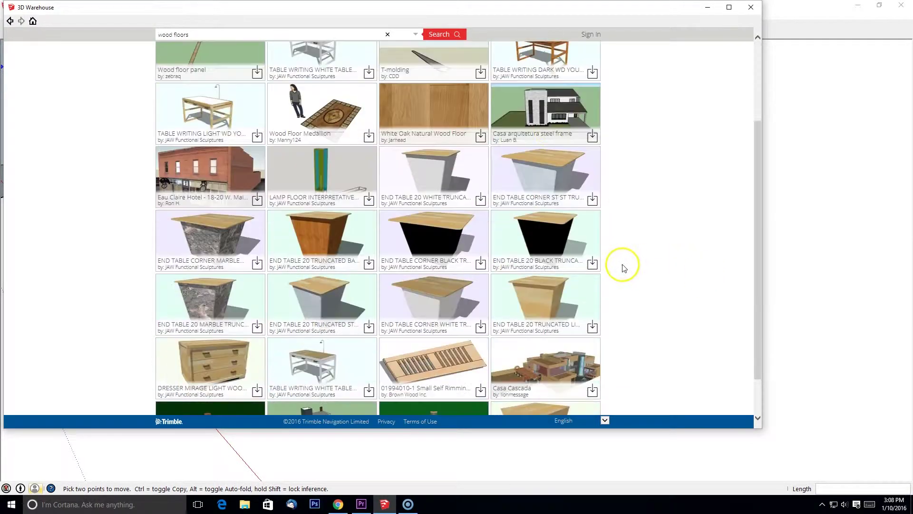
{"action": "scroll", "coordinate": [623, 303], "scroll_direction": "down", "scroll_amount": 15}
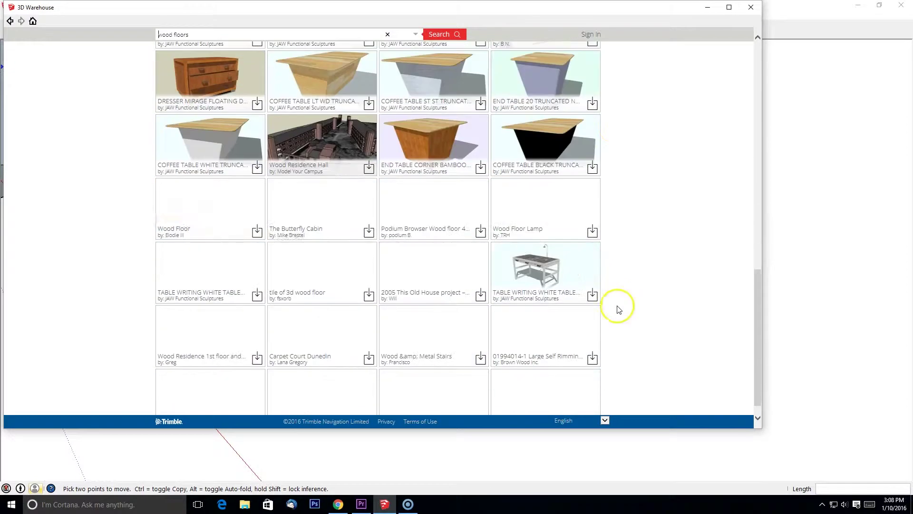
{"action": "scroll", "coordinate": [664, 316], "scroll_direction": "down", "scroll_amount": 3}
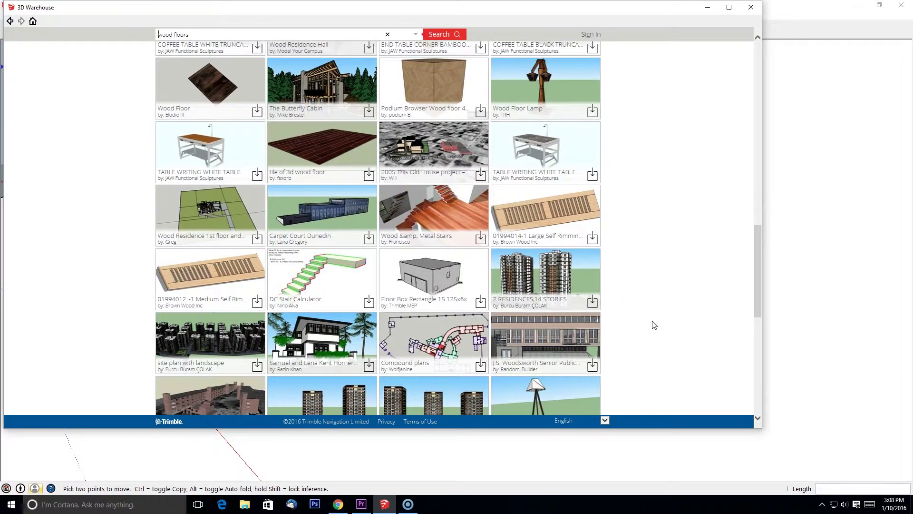
{"action": "scroll", "coordinate": [655, 325], "scroll_direction": "down", "scroll_amount": 15}
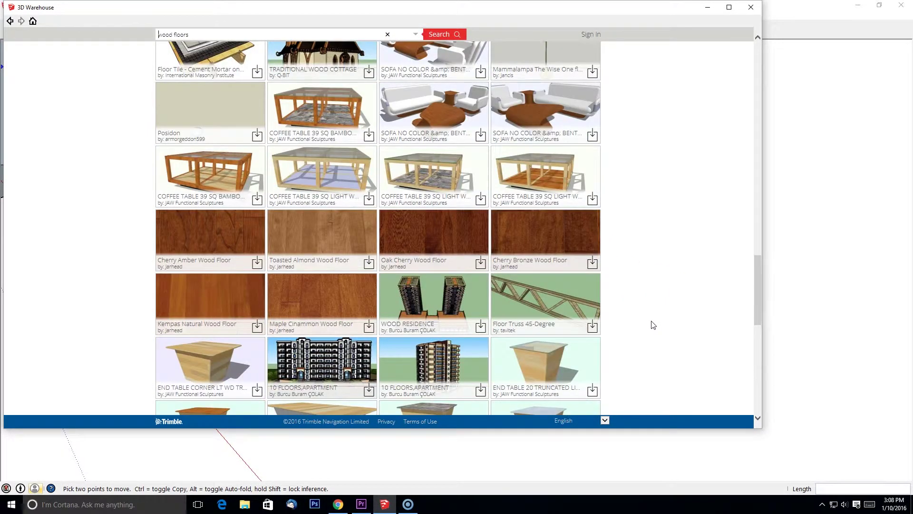
{"action": "scroll", "coordinate": [648, 326], "scroll_direction": "down", "scroll_amount": 6}
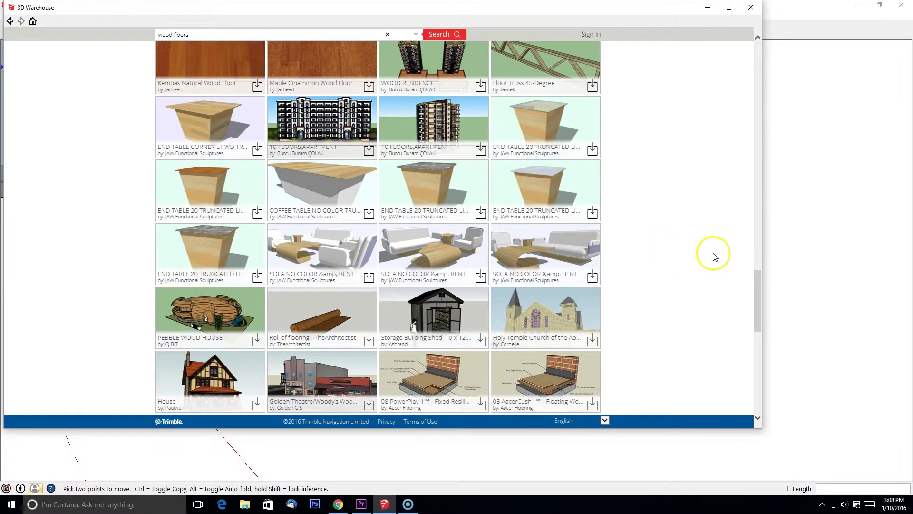
{"action": "left_click", "coordinate": [224, 121]}
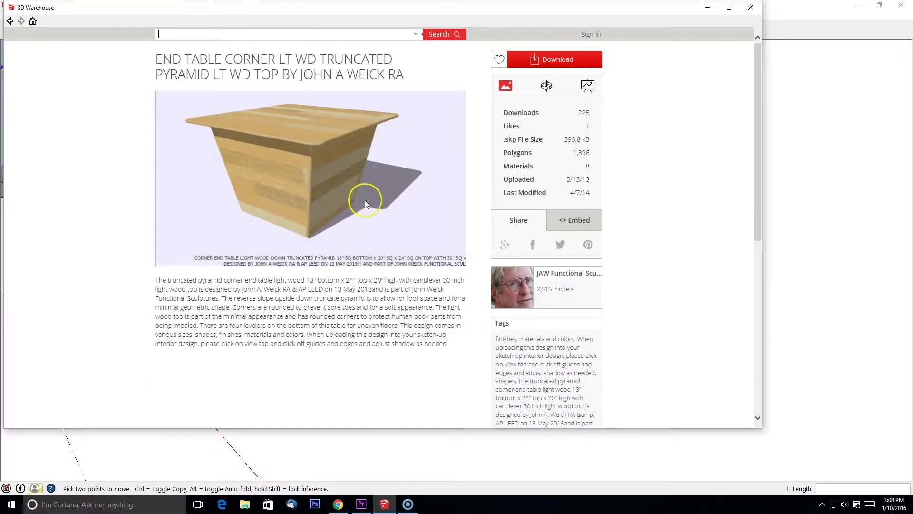
{"action": "left_click", "coordinate": [10, 20]}
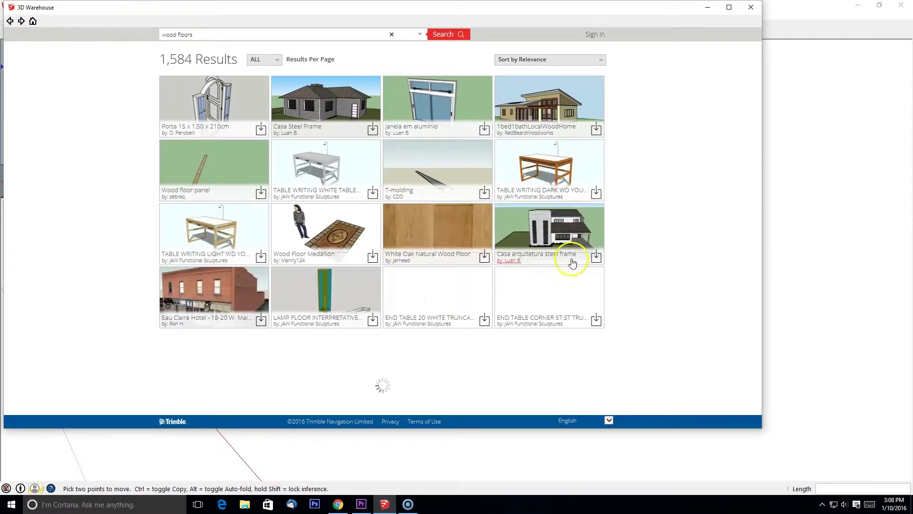
Find the Wood floor board dynamic componet further down the wood floors results and open its page.
{"action": "scroll", "coordinate": [572, 264], "scroll_direction": "down", "scroll_amount": 10}
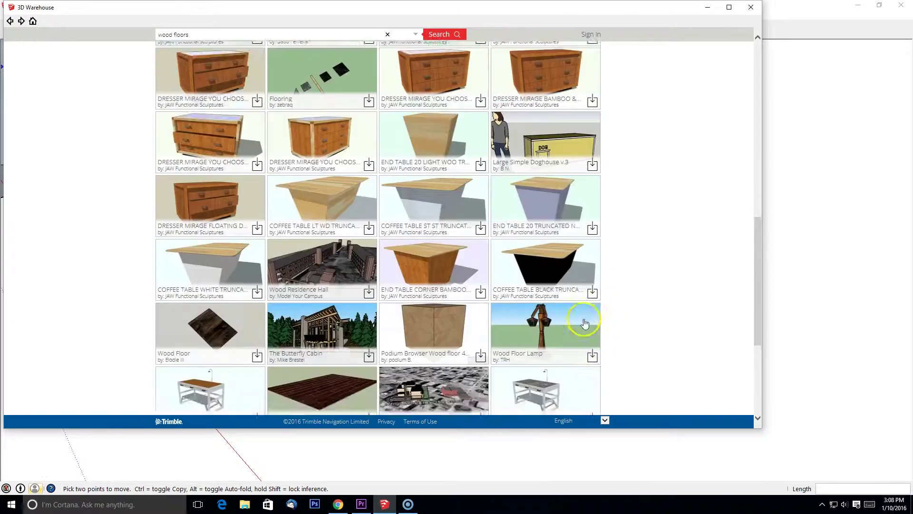
{"action": "scroll", "coordinate": [584, 323], "scroll_direction": "down", "scroll_amount": 15}
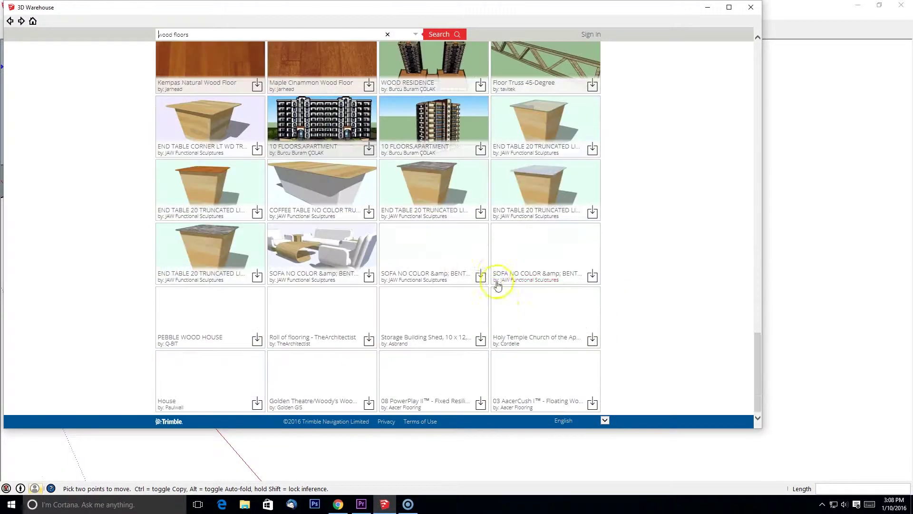
{"action": "scroll", "coordinate": [499, 295], "scroll_direction": "down", "scroll_amount": 8}
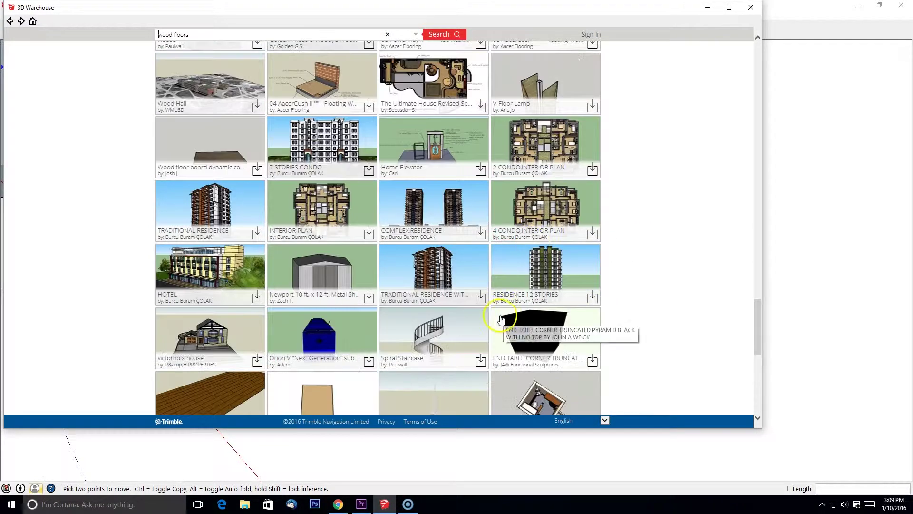
{"action": "left_click", "coordinate": [240, 171]}
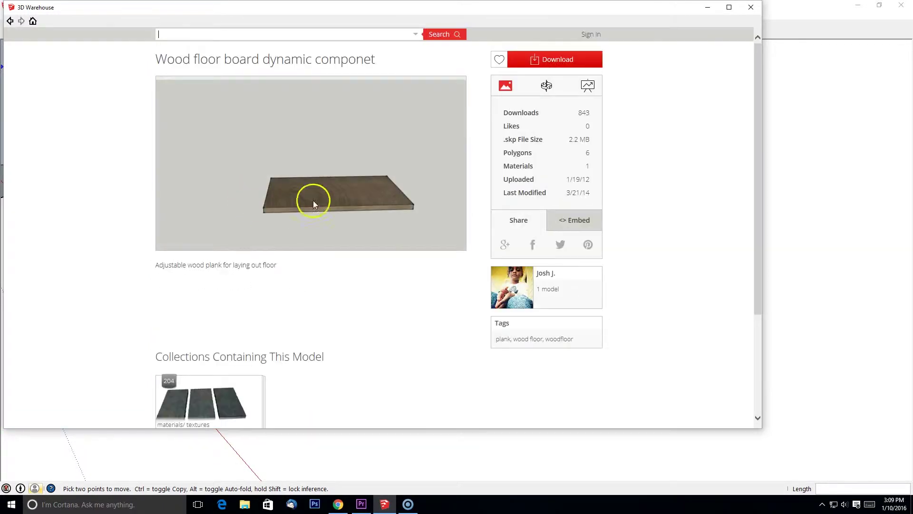
Look over the wood floor board page, view the materials/ textures collection that contains it, and return to the board's page.
{"action": "scroll", "coordinate": [220, 313], "scroll_direction": "down", "scroll_amount": 3}
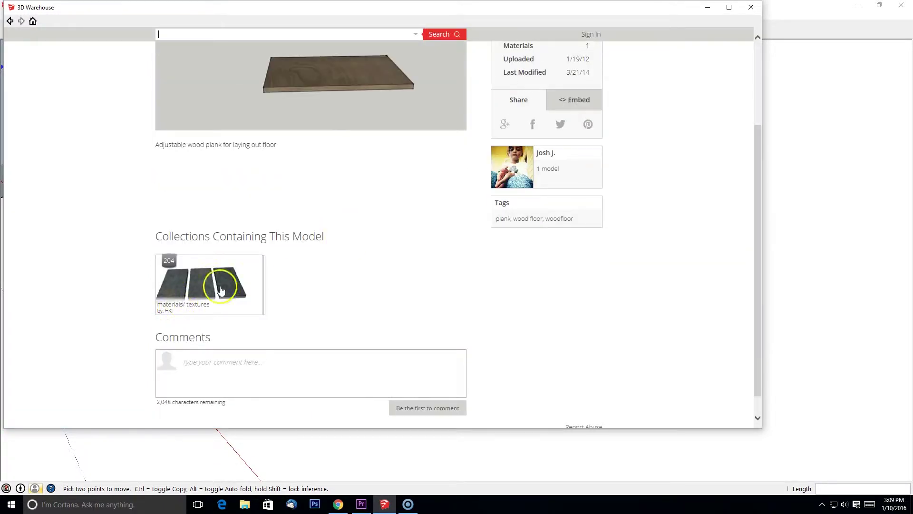
{"action": "scroll", "coordinate": [221, 290], "scroll_direction": "up", "scroll_amount": 3}
{"action": "scroll", "coordinate": [389, 190], "scroll_direction": "down", "scroll_amount": 4}
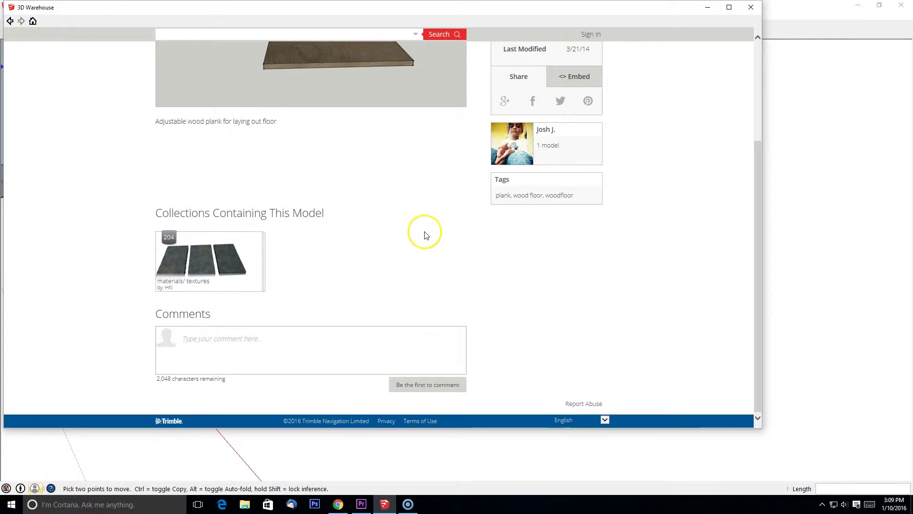
{"action": "left_click", "coordinate": [222, 266]}
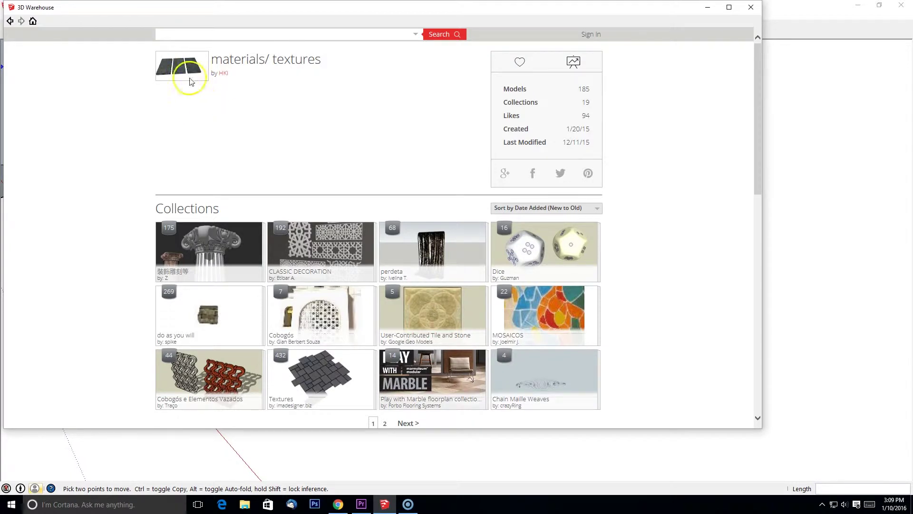
{"action": "left_click", "coordinate": [9, 21]}
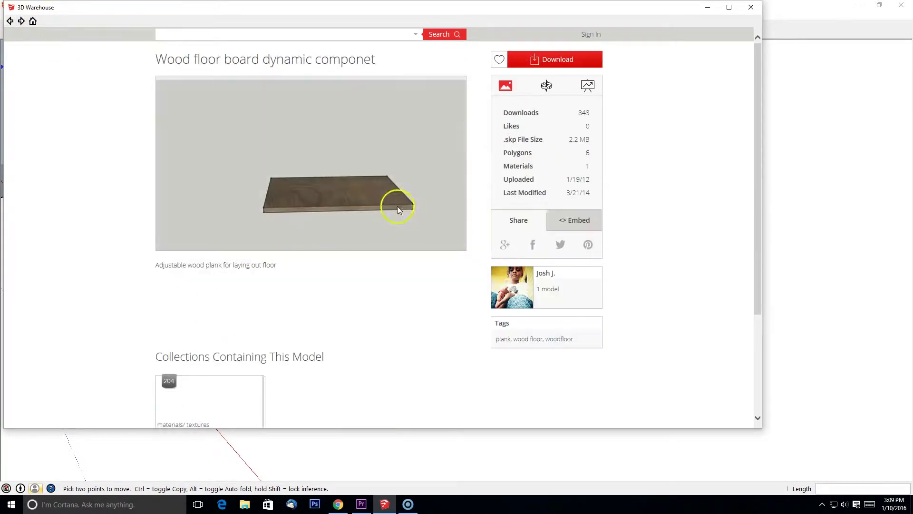
Download the Wood floor board dynamic componet into the model and place it beside the white marble sample.
{"action": "left_click", "coordinate": [552, 59]}
{"action": "left_click", "coordinate": [53, 62]}
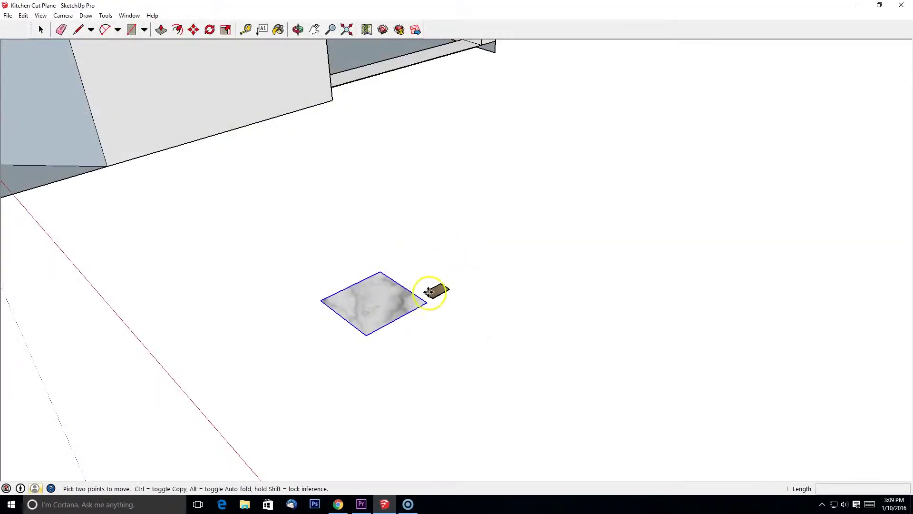
{"action": "left_click", "coordinate": [429, 292]}
{"action": "scroll", "coordinate": [432, 287], "scroll_direction": "up", "scroll_amount": 8}
{"action": "scroll", "coordinate": [422, 294], "scroll_direction": "down", "scroll_amount": 5}
{"action": "middle_click_drag", "start_coordinate": [419, 309], "coordinate": [418, 278]}
Reopen the 3D Warehouse and search for "rustic wood floor".
{"action": "left_click", "coordinate": [8, 16]}
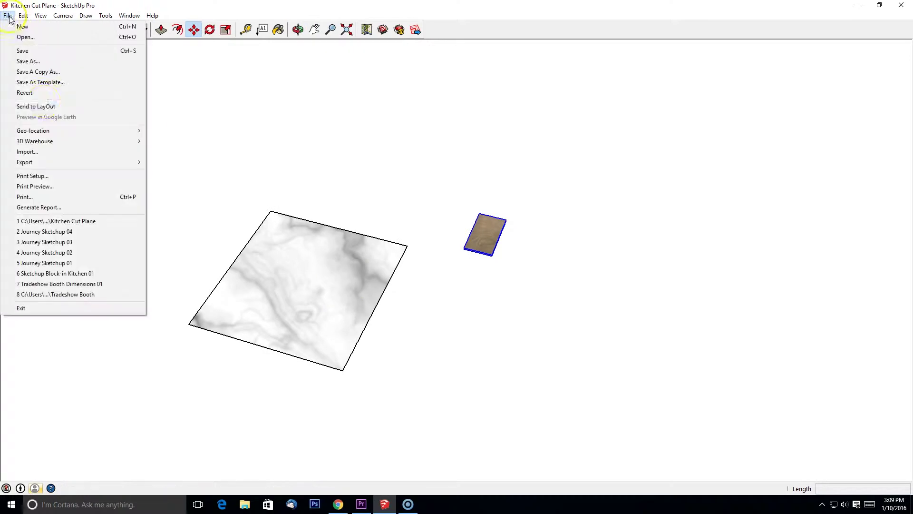
{"action": "mouse_move", "coordinate": [95, 141]}
{"action": "left_click", "coordinate": [173, 140]}
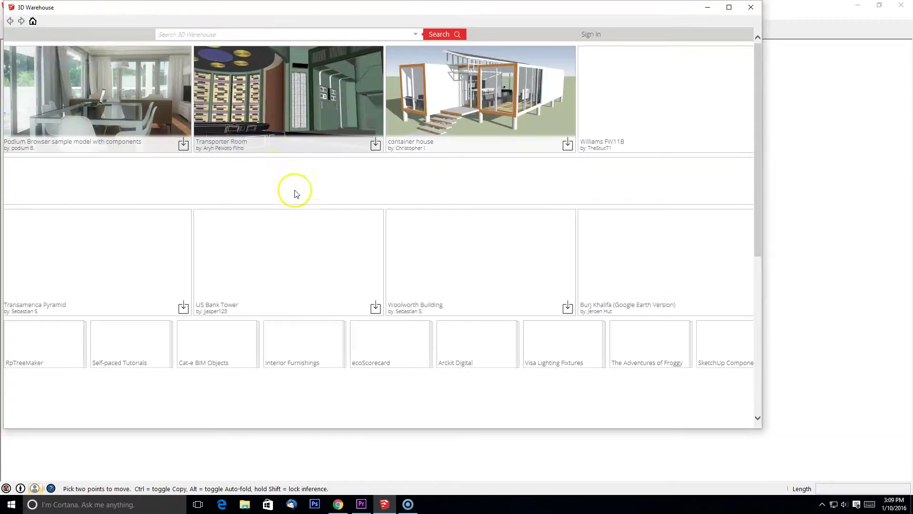
{"action": "left_click", "coordinate": [184, 34]}
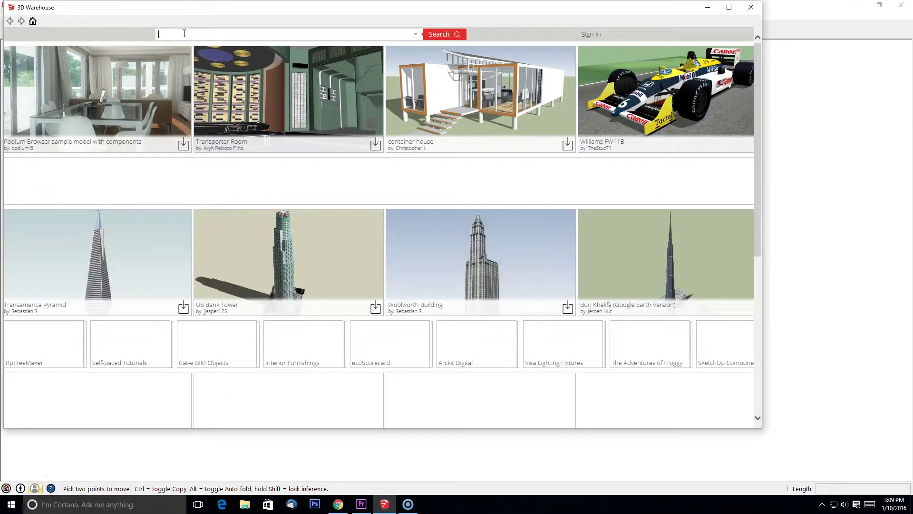
{"action": "type", "text": "wood"}
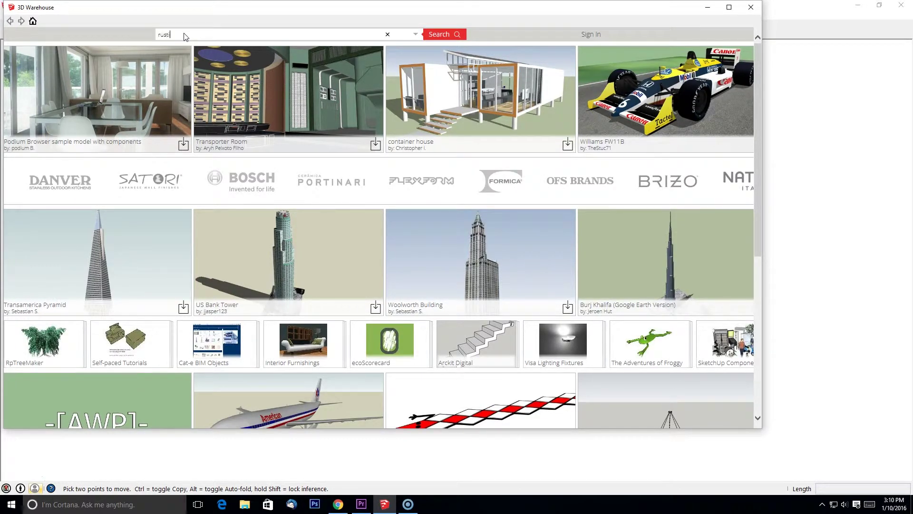
{"action": "type", "text": " floor"}
{"action": "key", "text": "Return"}
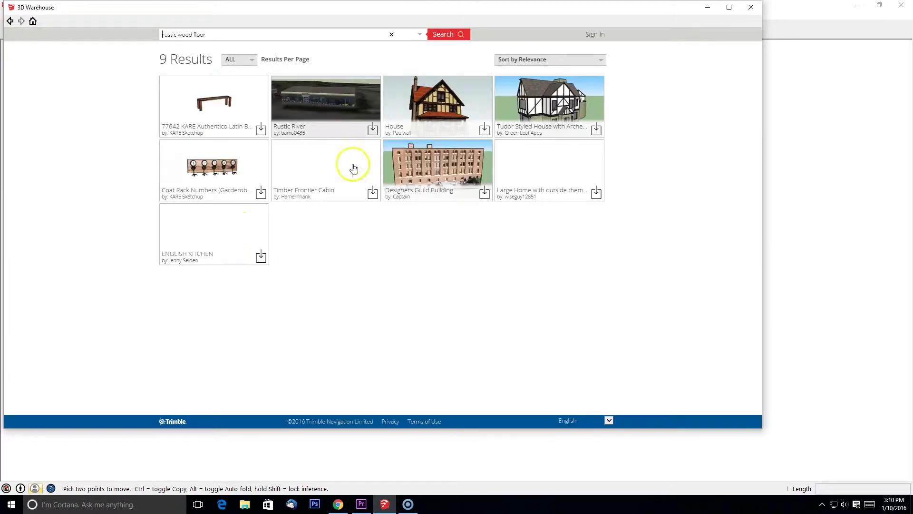
Search the 3D Warehouse for "wood floor", find Real Flooring (teak) among the models and open its page.
{"action": "left_click_drag", "start_coordinate": [226, 37], "coordinate": [118, 35]}
{"action": "left_click", "coordinate": [219, 33]}
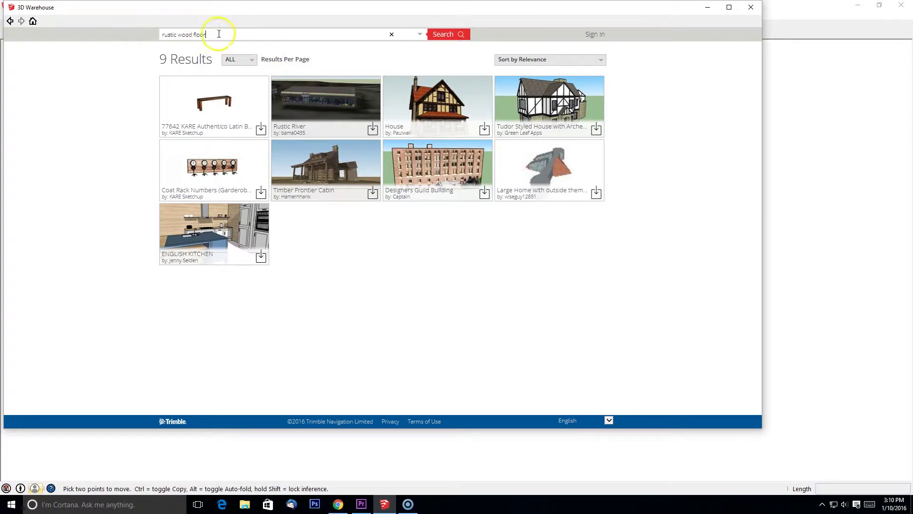
{"action": "type", "text": "wood floor"}
{"action": "key", "text": "Return"}
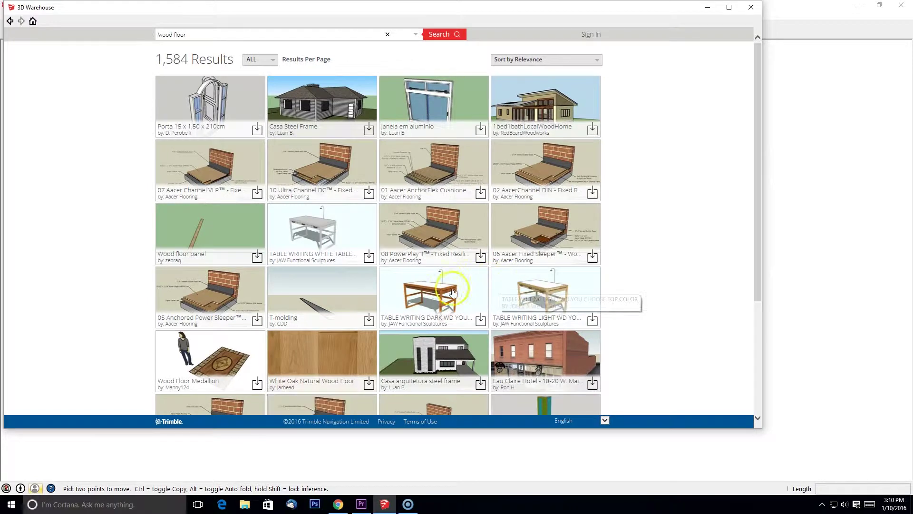
{"action": "scroll", "coordinate": [400, 285], "scroll_direction": "down", "scroll_amount": 1}
{"action": "scroll", "coordinate": [401, 285], "scroll_direction": "down", "scroll_amount": 15}
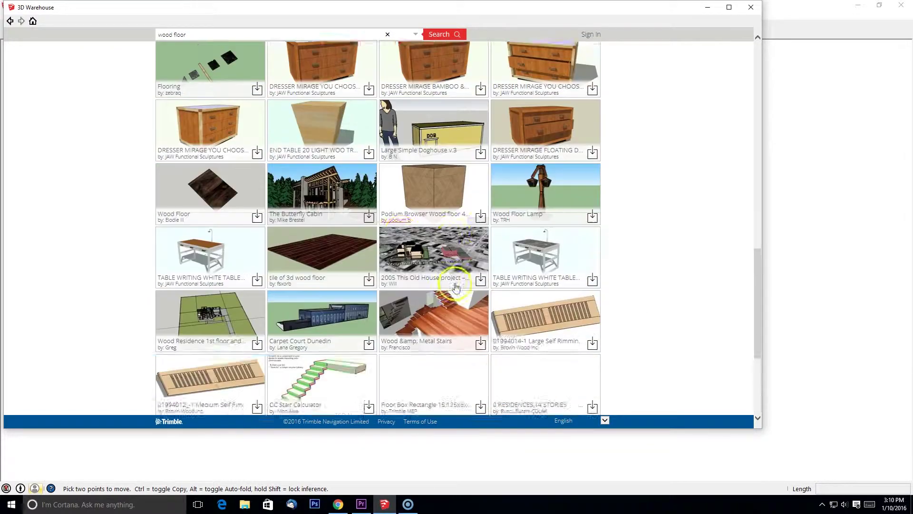
{"action": "scroll", "coordinate": [455, 285], "scroll_direction": "down", "scroll_amount": 10}
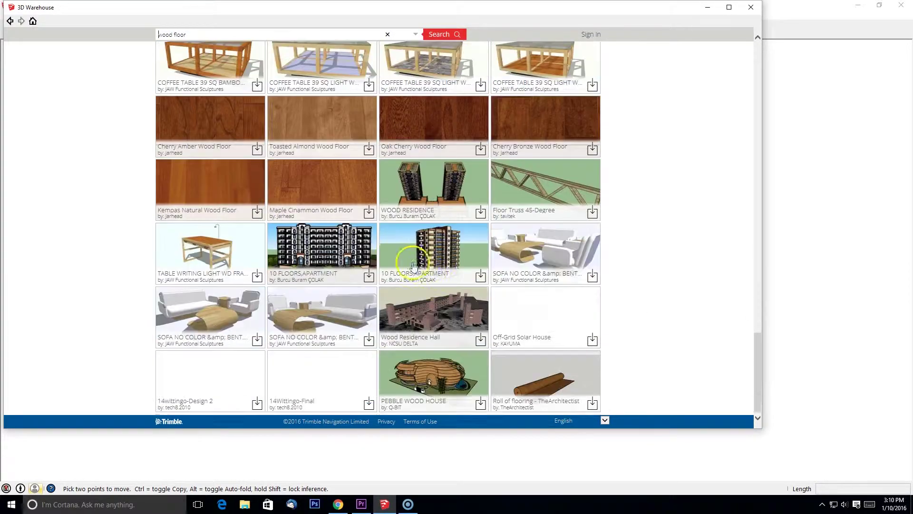
{"action": "scroll", "coordinate": [352, 259], "scroll_direction": "down", "scroll_amount": 4}
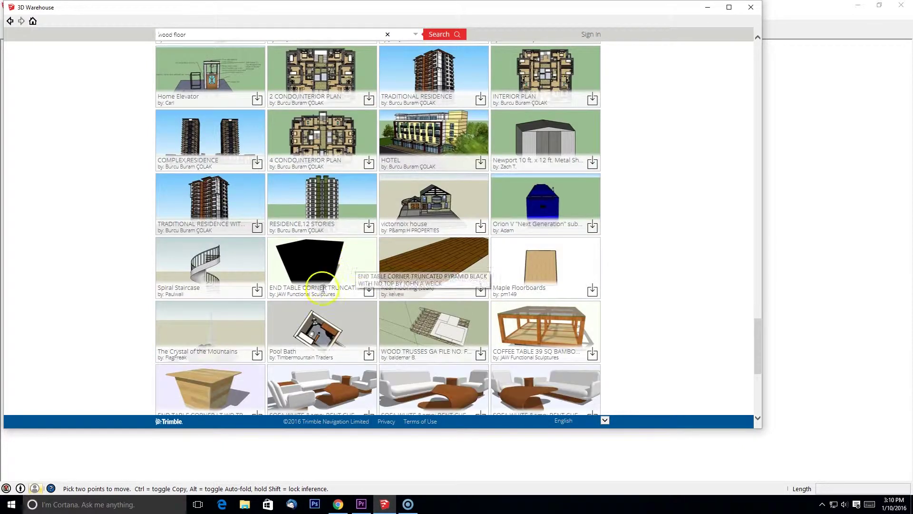
{"action": "left_click", "coordinate": [439, 267]}
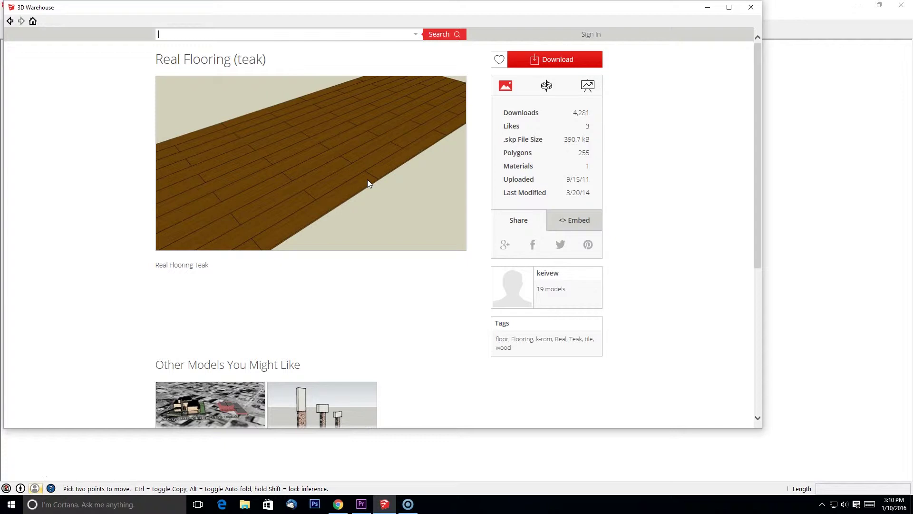
Download the teak flooring into the model, place it beside the marble and wood board samples, and lower it toward ground level.
{"action": "left_click", "coordinate": [535, 59]}
{"action": "left_click", "coordinate": [42, 63]}
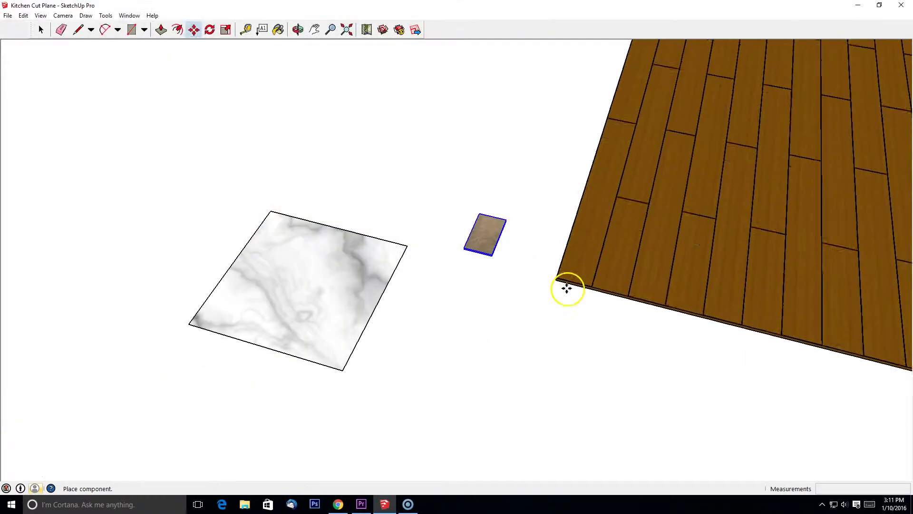
{"action": "left_click", "coordinate": [541, 316]}
{"action": "middle_click_drag", "start_coordinate": [541, 316], "coordinate": [543, 374]}
{"action": "middle_click_drag", "start_coordinate": [575, 316], "coordinate": [548, 212]}
{"action": "left_click", "coordinate": [557, 207]}
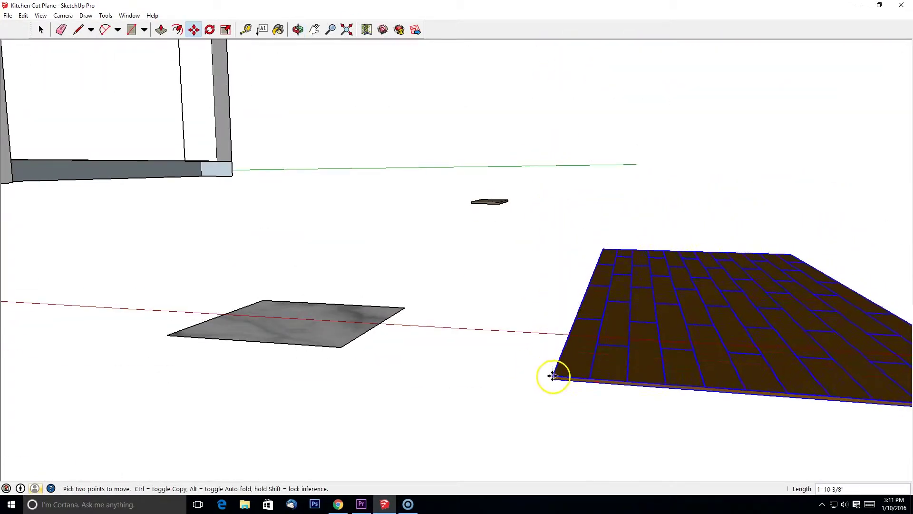
Examine the teak flooring's wood grain up close and view it together with the marble and wood board samples.
{"action": "middle_click_drag", "start_coordinate": [553, 376], "coordinate": [326, 333]}
{"action": "scroll", "coordinate": [520, 328], "scroll_direction": "up", "scroll_amount": 6}
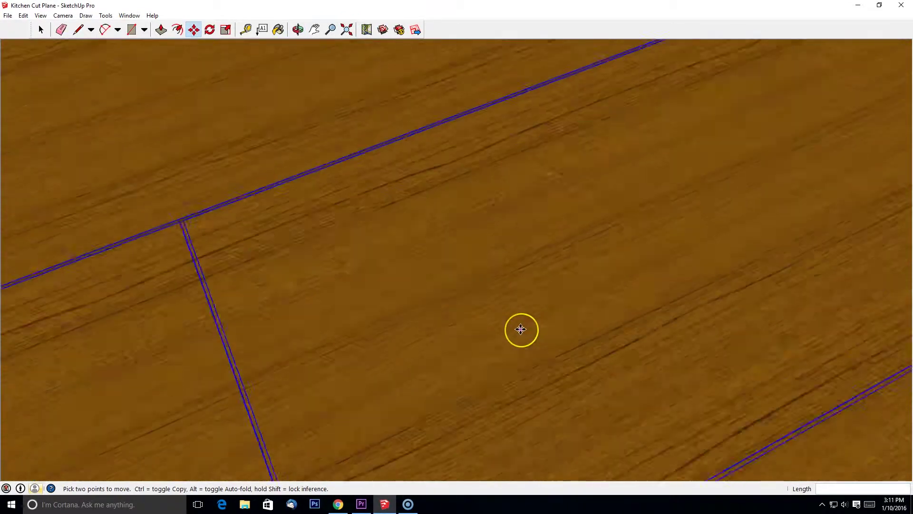
{"action": "scroll", "coordinate": [520, 329], "scroll_direction": "up", "scroll_amount": 2}
{"action": "scroll", "coordinate": [522, 331], "scroll_direction": "down", "scroll_amount": 10}
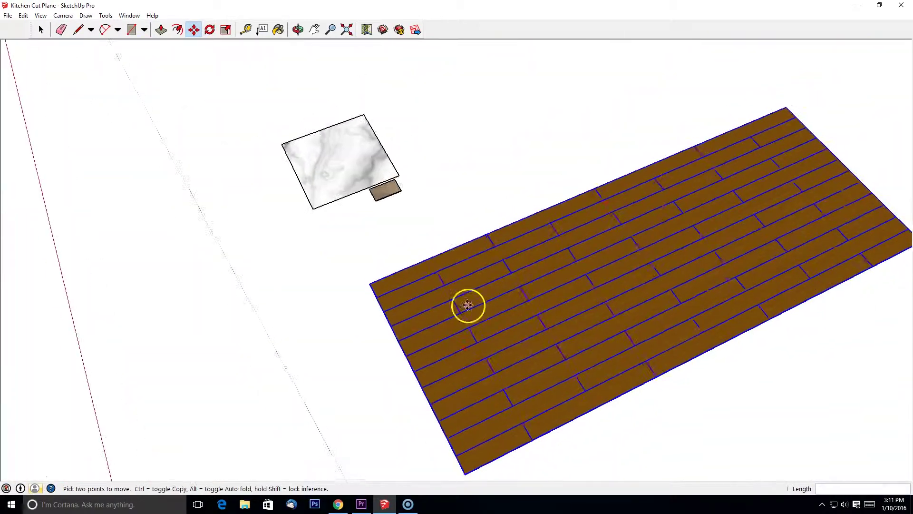
{"action": "middle_click_drag", "start_coordinate": [467, 305], "coordinate": [377, 210]}
{"action": "scroll", "coordinate": [381, 216], "scroll_direction": "up", "scroll_amount": 5}
{"action": "scroll", "coordinate": [393, 273], "scroll_direction": "down", "scroll_amount": 5}
{"action": "middle_click_drag", "start_coordinate": [393, 273], "coordinate": [476, 266]}
{"action": "left_click", "coordinate": [41, 29]}
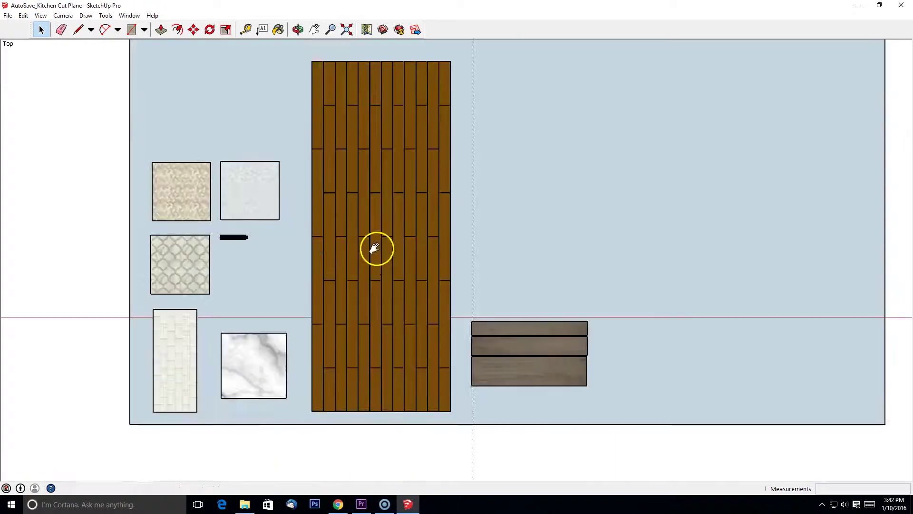
Examine the tile, marble, teak flooring and gray plank samples one by one from above.
{"action": "scroll", "coordinate": [190, 189], "scroll_direction": "up", "scroll_amount": 2}
{"action": "middle_click_drag", "start_coordinate": [189, 189], "coordinate": [326, 214], "text": "shift"}
{"action": "scroll", "coordinate": [171, 177], "scroll_direction": "up", "scroll_amount": 7}
{"action": "scroll", "coordinate": [326, 214], "scroll_direction": "up", "scroll_amount": 1}
{"action": "middle_click_drag", "start_coordinate": [584, 153], "coordinate": [501, 98], "text": "shift"}
{"action": "middle_click_drag", "start_coordinate": [357, 306], "coordinate": [334, 113], "text": "shift"}
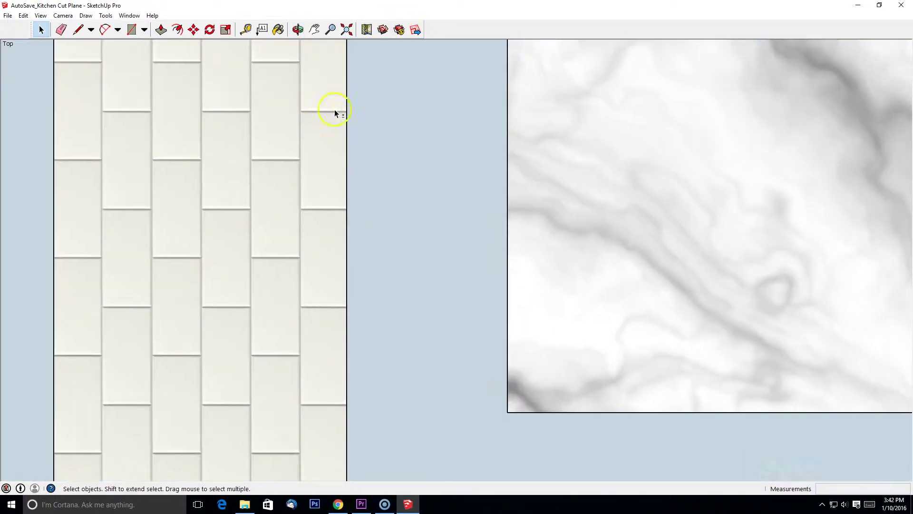
{"action": "middle_click_drag", "start_coordinate": [890, 206], "coordinate": [75, 151], "text": "shift"}
{"action": "scroll", "coordinate": [552, 243], "scroll_direction": "down", "scroll_amount": 3}
{"action": "middle_click_drag", "start_coordinate": [791, 284], "coordinate": [548, 245], "text": "shift"}
{"action": "middle_click_drag", "start_coordinate": [833, 157], "coordinate": [485, 198], "text": "shift"}
{"action": "scroll", "coordinate": [494, 201], "scroll_direction": "up", "scroll_amount": 3}
{"action": "scroll", "coordinate": [404, 223], "scroll_direction": "up", "scroll_amount": 2}
{"action": "middle_click_drag", "start_coordinate": [91, 267], "coordinate": [448, 204], "text": "shift"}
{"action": "scroll", "coordinate": [304, 214], "scroll_direction": "down", "scroll_amount": 2}
{"action": "scroll", "coordinate": [142, 231], "scroll_direction": "up", "scroll_amount": 5}
{"action": "middle_click_drag", "start_coordinate": [143, 259], "coordinate": [457, 238], "text": "shift"}
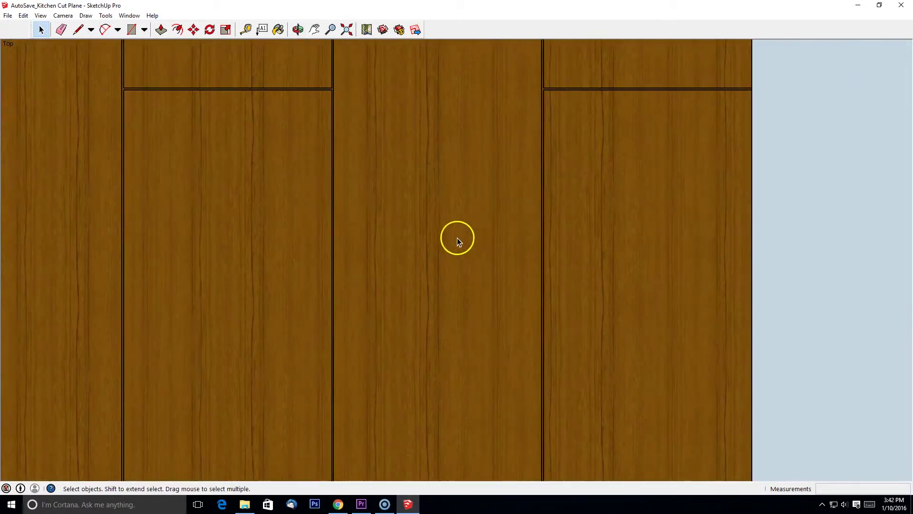
{"action": "scroll", "coordinate": [451, 253], "scroll_direction": "up", "scroll_amount": 2}
{"action": "scroll", "coordinate": [446, 255], "scroll_direction": "down", "scroll_amount": 6}
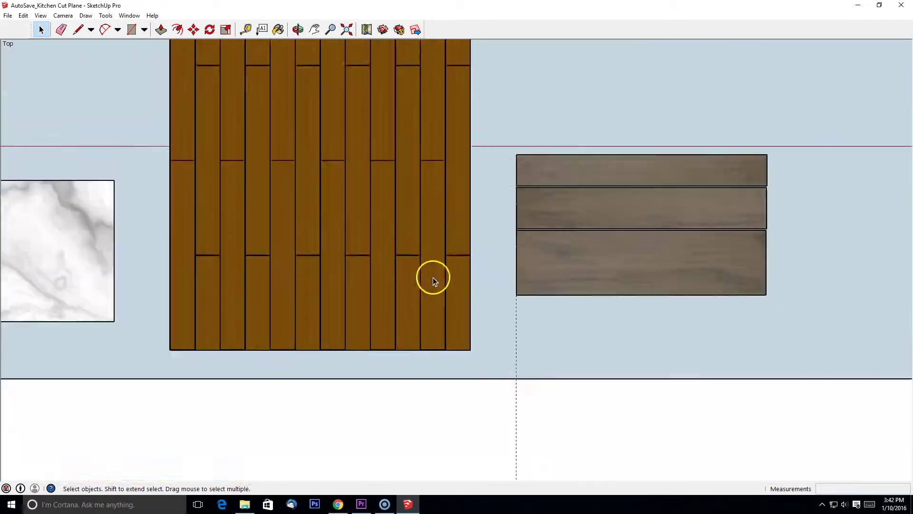
Select the teak flooring and sample its wood texture as the current paint material.
{"action": "scroll", "coordinate": [433, 278], "scroll_direction": "up", "scroll_amount": 2}
{"action": "left_click", "coordinate": [398, 265]}
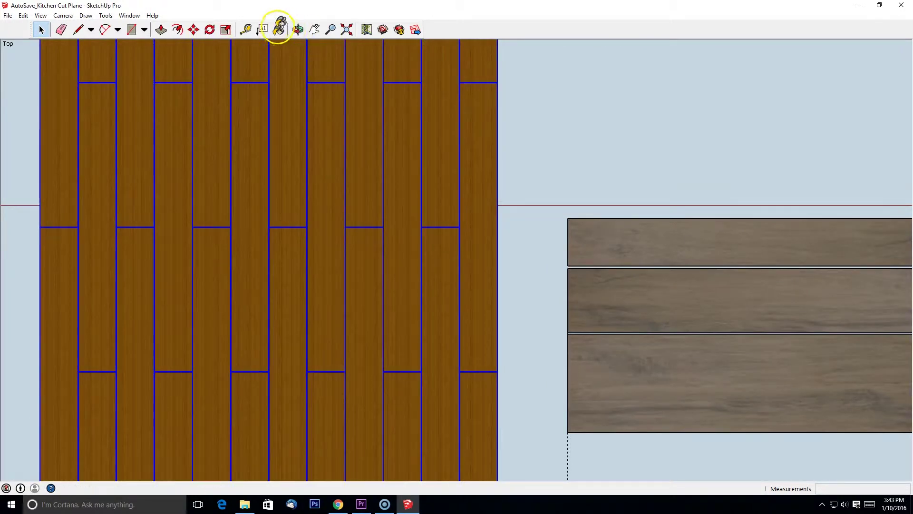
{"action": "left_click", "coordinate": [280, 30]}
{"action": "left_click", "coordinate": [826, 299]}
{"action": "left_click", "coordinate": [369, 190]}
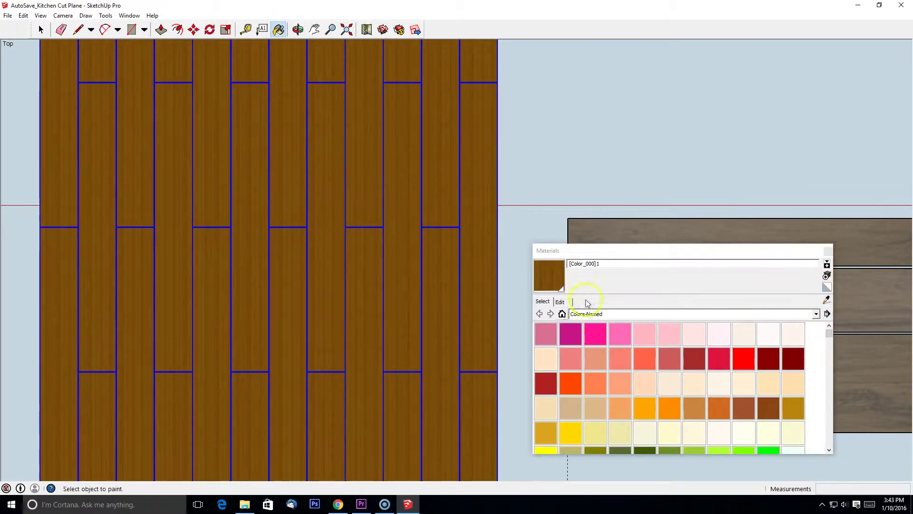
Create a new material named "Grayish floor" from the teak texture, shifting its color to a muted gray-brown.
{"action": "left_click", "coordinate": [827, 276]}
{"action": "left_click_drag", "start_coordinate": [789, 195], "coordinate": [399, 153]}
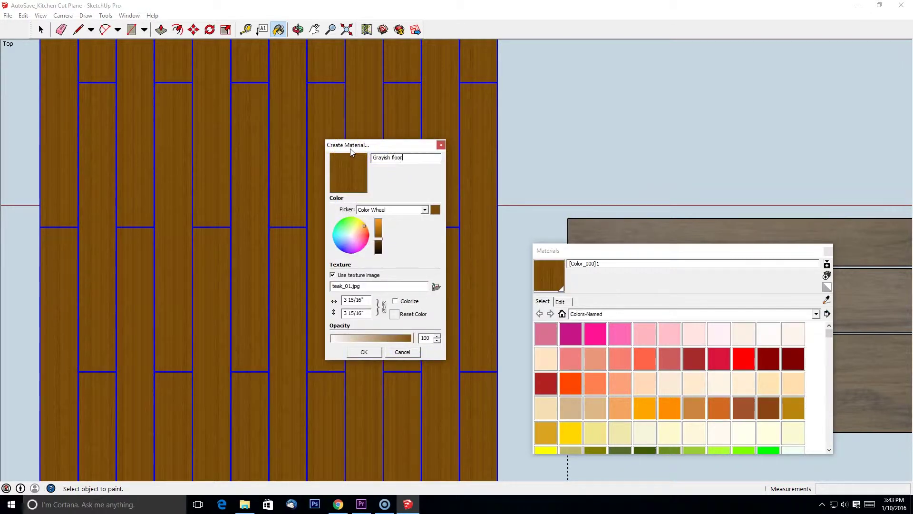
{"action": "left_click_drag", "start_coordinate": [366, 229], "coordinate": [355, 236]}
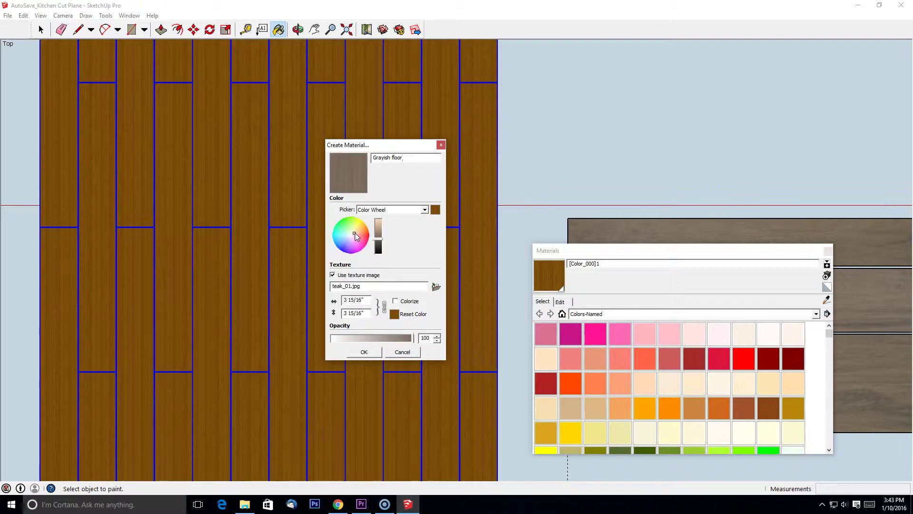
{"action": "left_click", "coordinate": [364, 352]}
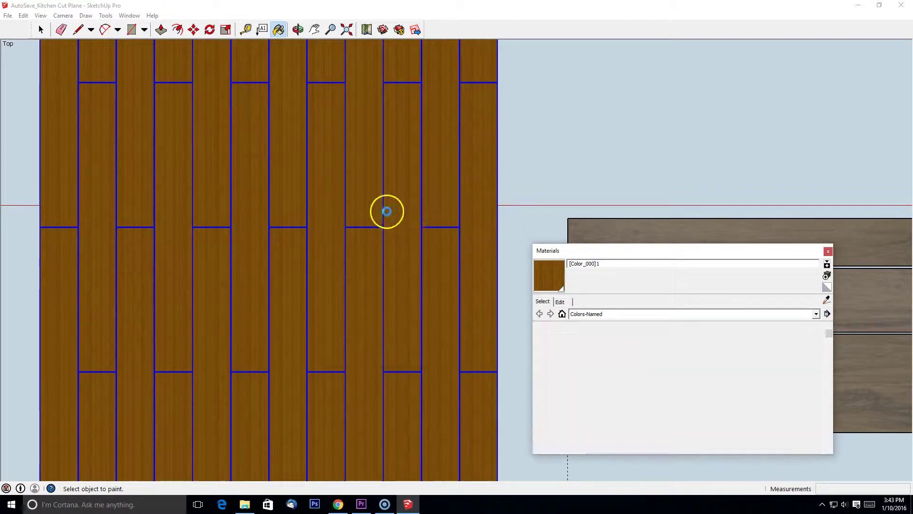
Open the teak flooring for editing and apply the Grayish floor material to one of its middle planks.
{"action": "key", "text": "space"}
{"action": "double_click", "coordinate": [326, 195]}
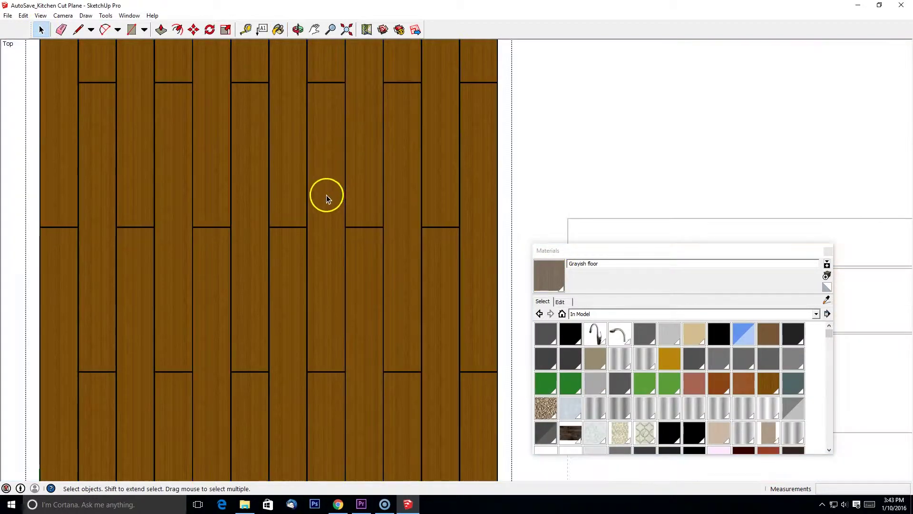
{"action": "scroll", "coordinate": [327, 231], "scroll_direction": "down", "scroll_amount": 3}
{"action": "left_click", "coordinate": [330, 290]}
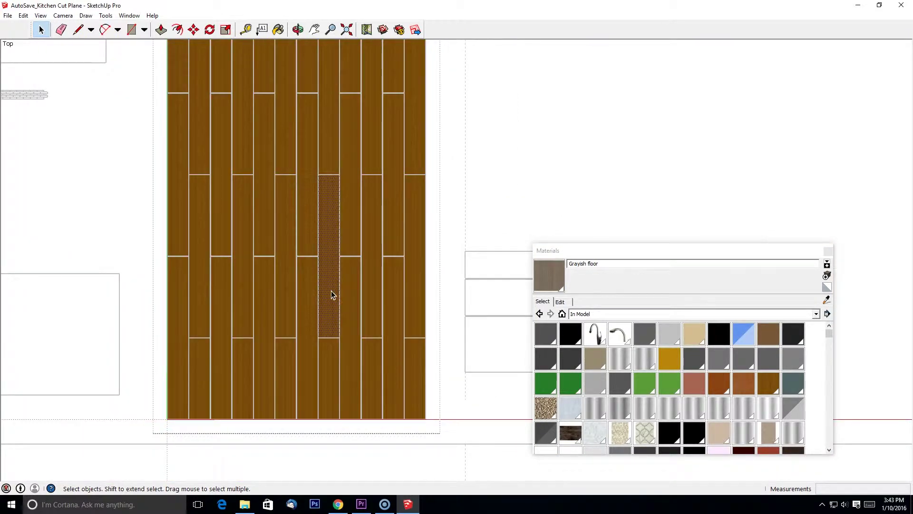
{"action": "key", "text": "b"}
{"action": "left_click", "coordinate": [326, 258]}
Paint all the remaining teak flooring planks with the Grayish floor material and finish editing the flooring.
{"action": "left_click", "coordinate": [308, 238]}
{"action": "left_click", "coordinate": [309, 281]}
{"action": "left_click", "coordinate": [286, 238]}
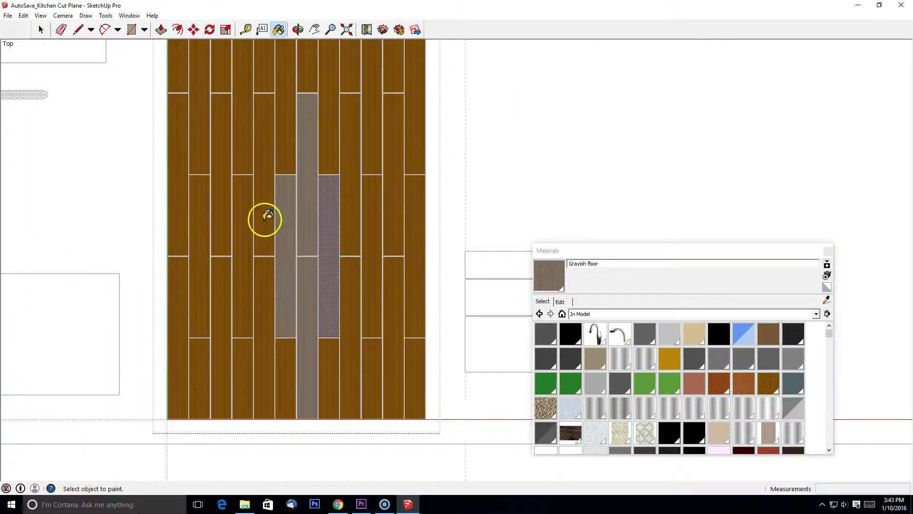
{"action": "left_click", "coordinate": [265, 219]}
{"action": "left_click", "coordinate": [264, 285]}
{"action": "left_click", "coordinate": [242, 233]}
{"action": "left_click", "coordinate": [225, 233]}
{"action": "left_click", "coordinate": [223, 279]}
{"action": "left_click", "coordinate": [200, 273]}
{"action": "left_click", "coordinate": [178, 242]}
{"action": "left_click", "coordinate": [178, 286]}
{"action": "left_click", "coordinate": [200, 367]}
{"action": "left_click", "coordinate": [245, 376]}
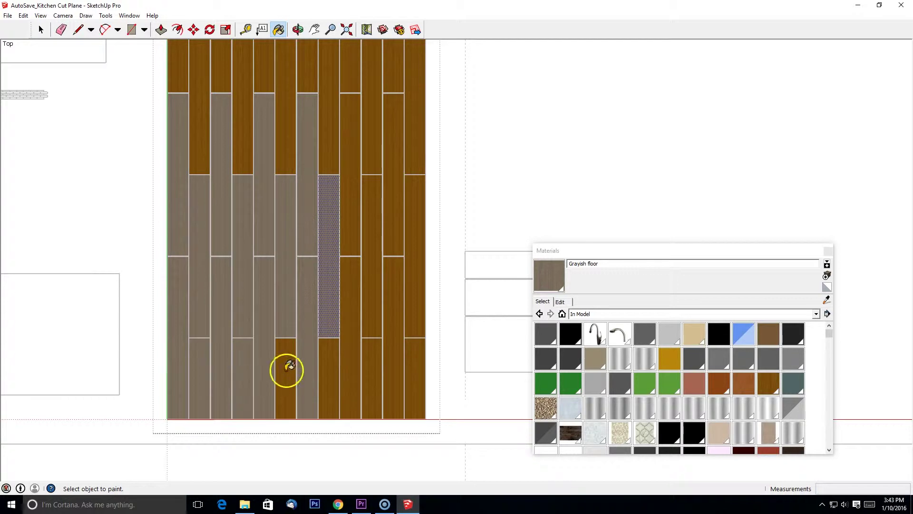
{"action": "left_click", "coordinate": [287, 371]}
{"action": "scroll", "coordinate": [348, 274], "scroll_direction": "down", "scroll_amount": 2}
{"action": "left_click", "coordinate": [366, 286]}
{"action": "left_click", "coordinate": [348, 205]}
{"action": "left_click", "coordinate": [334, 138]}
{"action": "left_click", "coordinate": [317, 114]}
{"action": "left_click", "coordinate": [301, 117]}
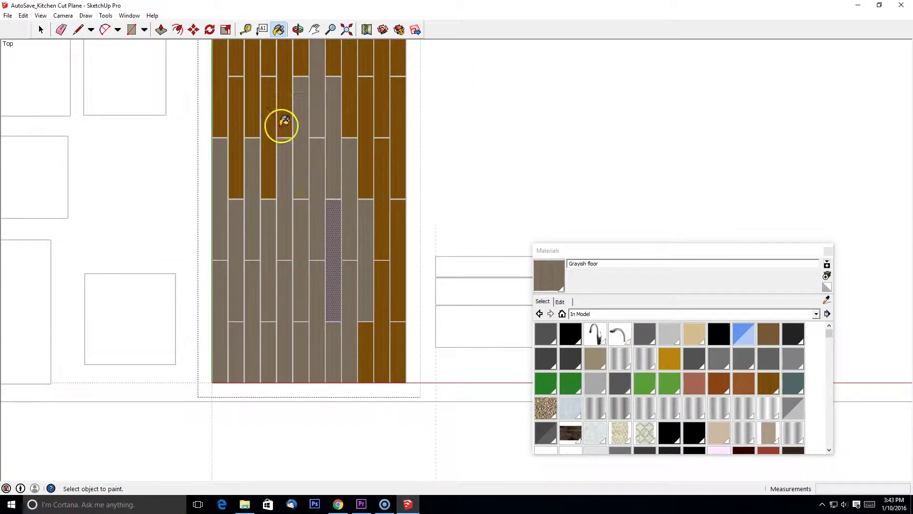
{"action": "left_click", "coordinate": [284, 121]}
{"action": "left_click", "coordinate": [269, 123]}
{"action": "left_click", "coordinate": [255, 116]}
{"action": "left_click", "coordinate": [236, 69]}
{"action": "left_click", "coordinate": [268, 67]}
{"action": "left_click", "coordinate": [335, 68]}
{"action": "left_click", "coordinate": [364, 68]}
{"action": "left_click", "coordinate": [379, 114]}
{"action": "left_click", "coordinate": [380, 199]}
{"action": "left_click", "coordinate": [384, 307]}
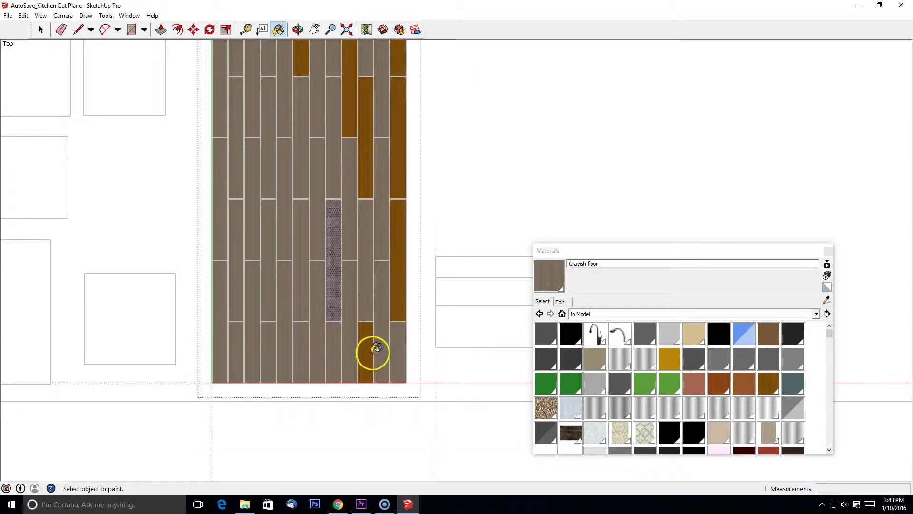
{"action": "left_click", "coordinate": [399, 165]}
{"action": "left_click", "coordinate": [353, 110]}
{"action": "left_click", "coordinate": [362, 126]}
{"action": "left_click", "coordinate": [306, 67]}
{"action": "scroll", "coordinate": [332, 102], "scroll_direction": "up", "scroll_amount": 1}
{"action": "scroll", "coordinate": [363, 160], "scroll_direction": "down", "scroll_amount": 3}
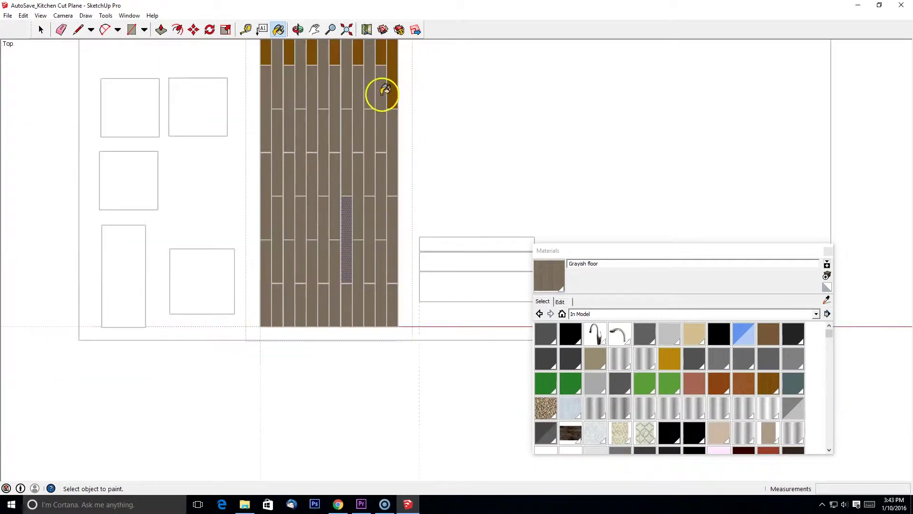
{"action": "middle_click_drag", "start_coordinate": [381, 95], "coordinate": [404, 233], "text": "shift"}
{"action": "scroll", "coordinate": [414, 119], "scroll_direction": "up", "scroll_amount": 2}
{"action": "left_click", "coordinate": [400, 164]}
{"action": "left_click", "coordinate": [310, 152]}
{"action": "left_click", "coordinate": [275, 153]}
{"action": "left_click", "coordinate": [257, 160]}
{"action": "left_click", "coordinate": [240, 164]}
{"action": "left_click", "coordinate": [223, 170]}
{"action": "left_click", "coordinate": [288, 164]}
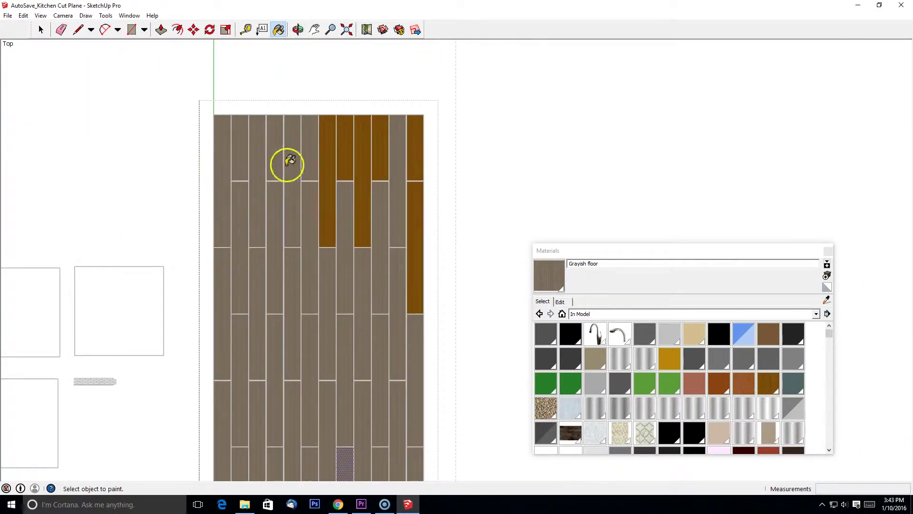
{"action": "left_click", "coordinate": [382, 157]}
{"action": "left_click", "coordinate": [413, 162]}
{"action": "left_click", "coordinate": [413, 209]}
{"action": "scroll", "coordinate": [410, 273], "scroll_direction": "up", "scroll_amount": 3}
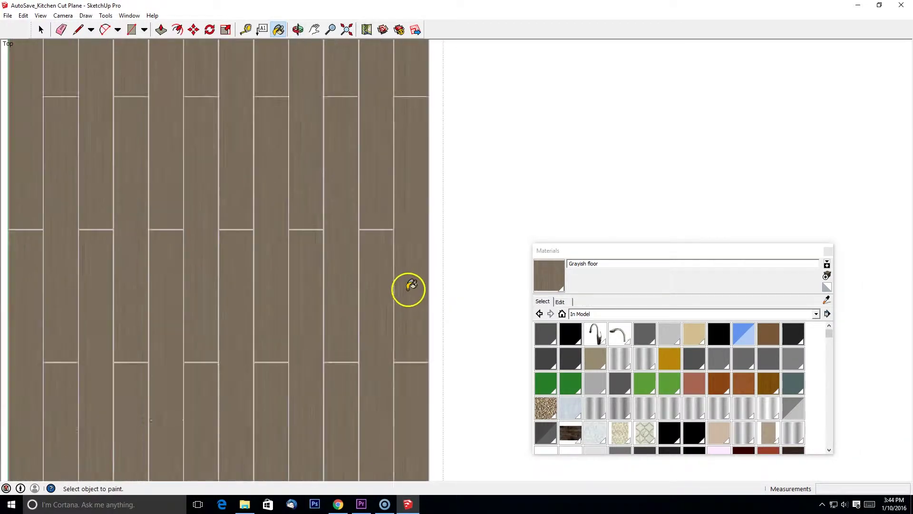
{"action": "scroll", "coordinate": [409, 290], "scroll_direction": "down", "scroll_amount": 3}
{"action": "middle_click_drag", "start_coordinate": [430, 337], "coordinate": [276, 145], "text": "shift"}
{"action": "left_click", "coordinate": [40, 30]}
Compare the recolored flooring's grain and tone with the gray plank sample, and look over the tile and marble samples.
{"action": "scroll", "coordinate": [393, 281], "scroll_direction": "up", "scroll_amount": 4}
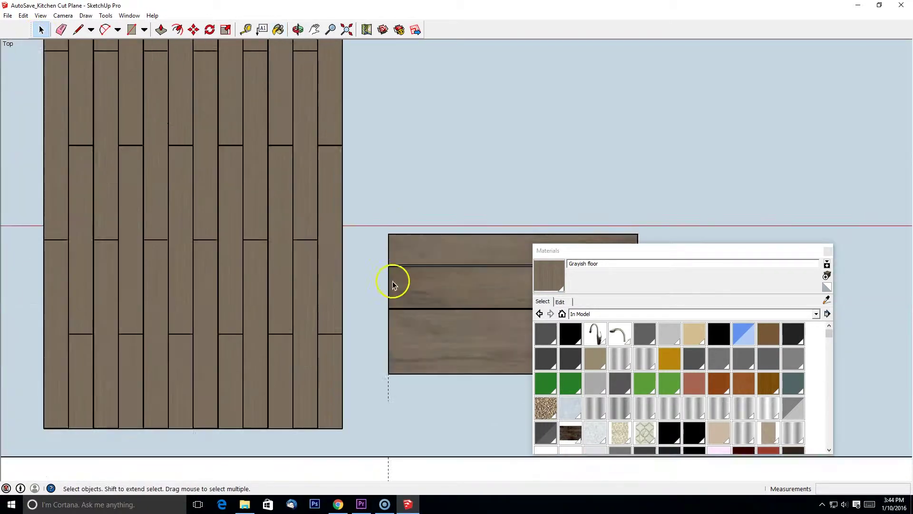
{"action": "scroll", "coordinate": [184, 259], "scroll_direction": "up", "scroll_amount": 2}
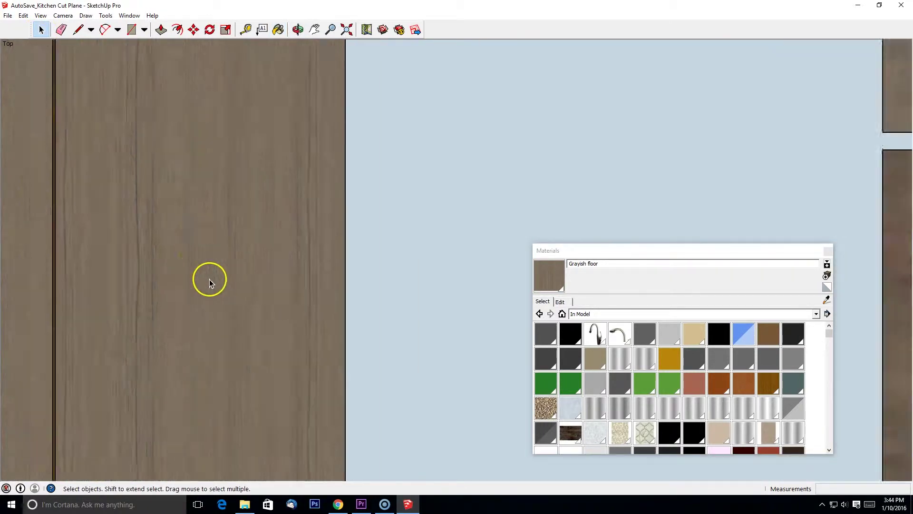
{"action": "scroll", "coordinate": [377, 279], "scroll_direction": "down", "scroll_amount": 6}
{"action": "scroll", "coordinate": [335, 221], "scroll_direction": "down", "scroll_amount": 4}
{"action": "middle_click_drag", "start_coordinate": [220, 166], "coordinate": [271, 224], "text": "shift"}
{"action": "middle_click_drag", "start_coordinate": [224, 266], "coordinate": [353, 284], "text": "shift"}
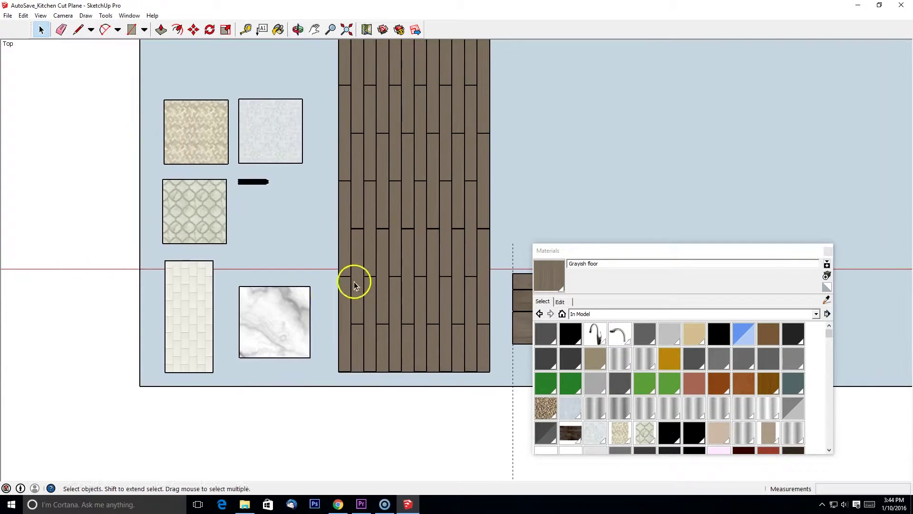
{"action": "middle_click_drag", "start_coordinate": [299, 330], "coordinate": [269, 297], "text": "shift"}
{"action": "scroll", "coordinate": [269, 297], "scroll_direction": "up", "scroll_amount": 2}
{"action": "scroll", "coordinate": [179, 240], "scroll_direction": "up", "scroll_amount": 3}
{"action": "middle_click_drag", "start_coordinate": [179, 240], "coordinate": [288, 242], "text": "shift"}
{"action": "scroll", "coordinate": [362, 213], "scroll_direction": "down", "scroll_amount": 3}
Sample the arabesque tile's texture and create a new material from it named "Toledo more beige".
{"action": "left_click", "coordinate": [265, 336]}
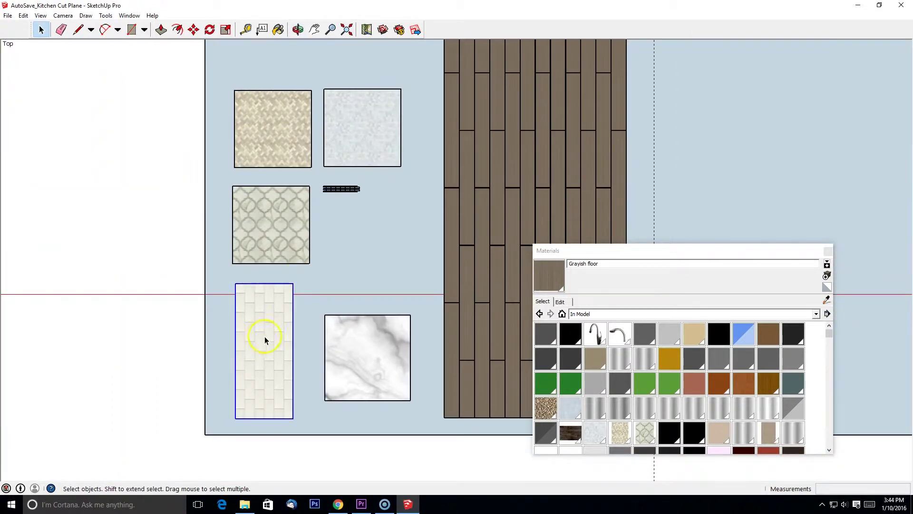
{"action": "left_click", "coordinate": [298, 233]}
{"action": "scroll", "coordinate": [299, 233], "scroll_direction": "up", "scroll_amount": 3}
{"action": "left_click", "coordinate": [827, 300]}
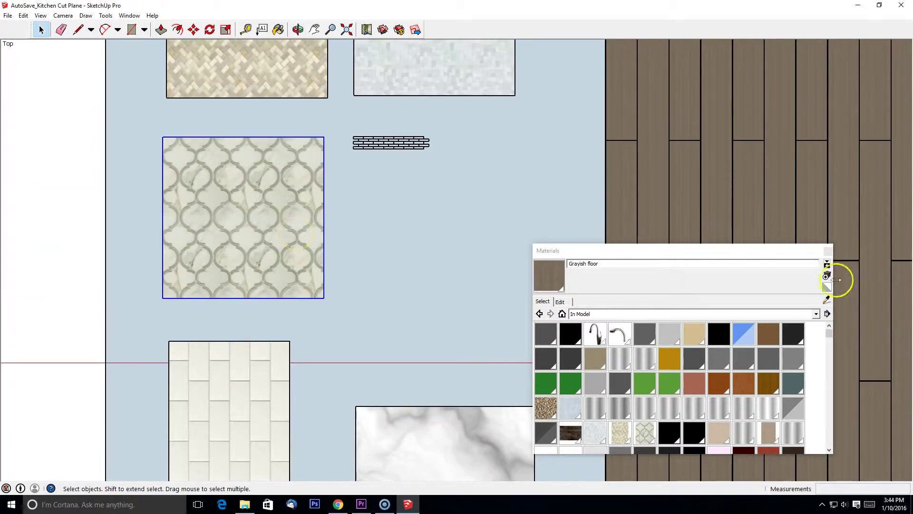
{"action": "left_click", "coordinate": [312, 210]}
{"action": "left_click", "coordinate": [827, 276]}
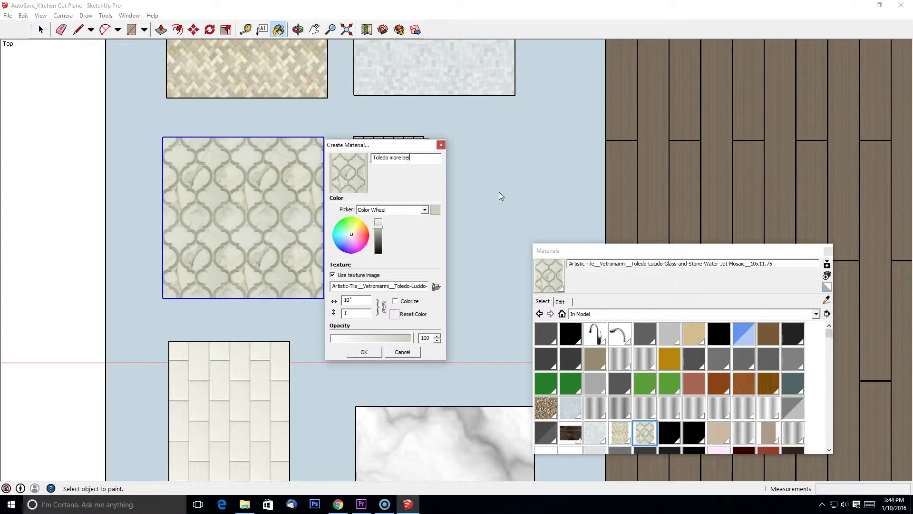
{"action": "left_click", "coordinate": [363, 353]}
Shift the Toledo more beige material's color to green and apply it to the face of the arabesque tile sample.
{"action": "left_click", "coordinate": [562, 281]}
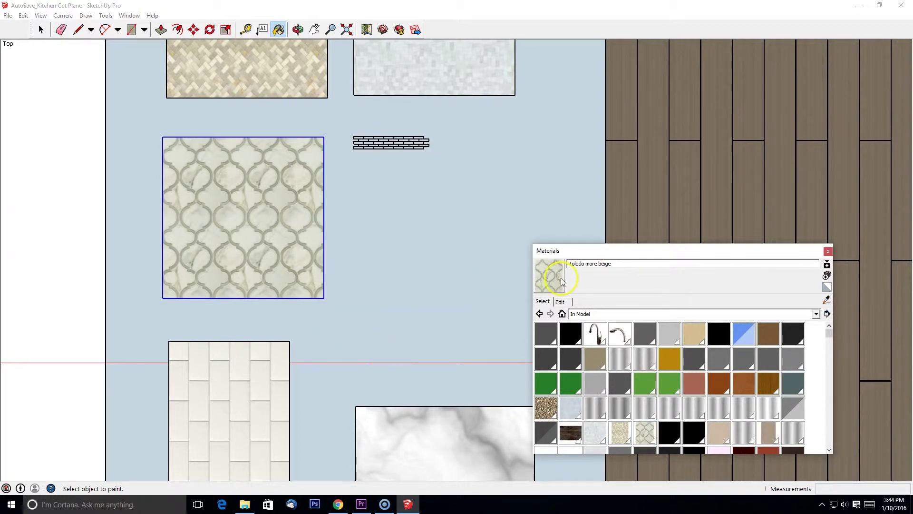
{"action": "left_click", "coordinate": [561, 302]}
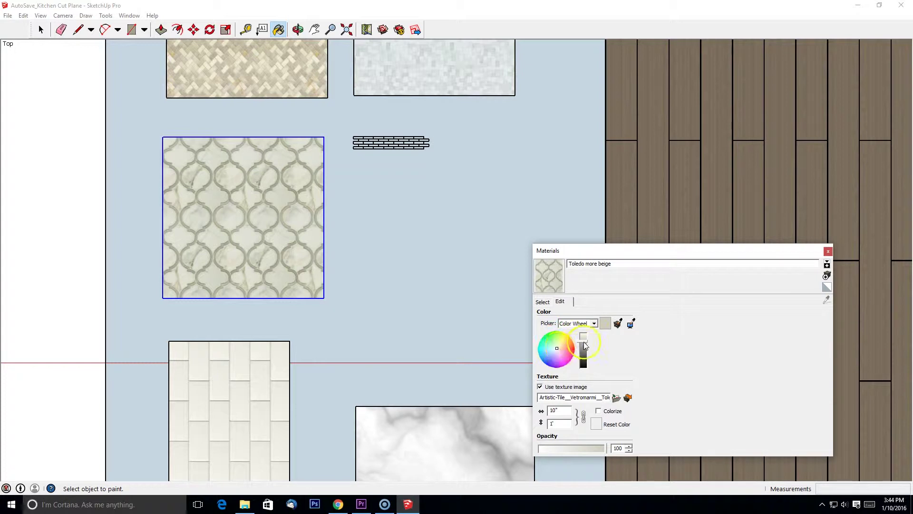
{"action": "left_click_drag", "start_coordinate": [586, 345], "coordinate": [586, 341]}
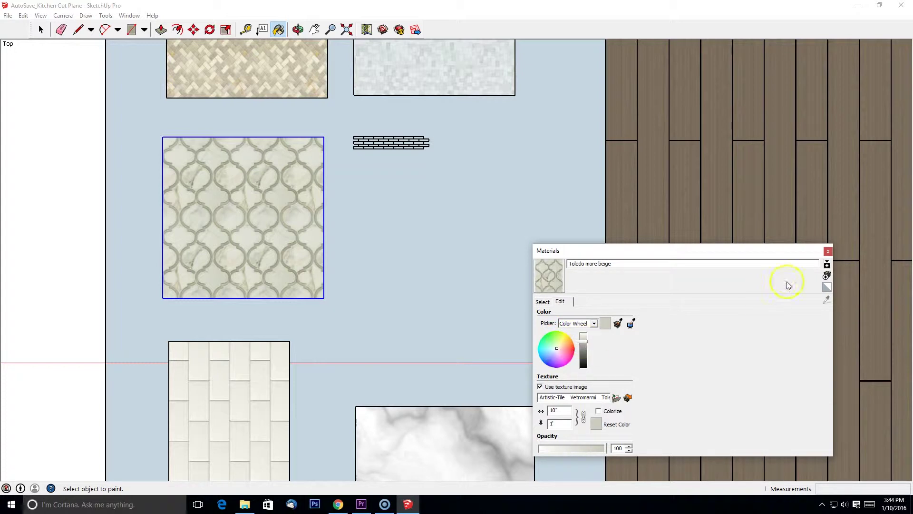
{"action": "left_click_drag", "start_coordinate": [560, 349], "coordinate": [557, 339]}
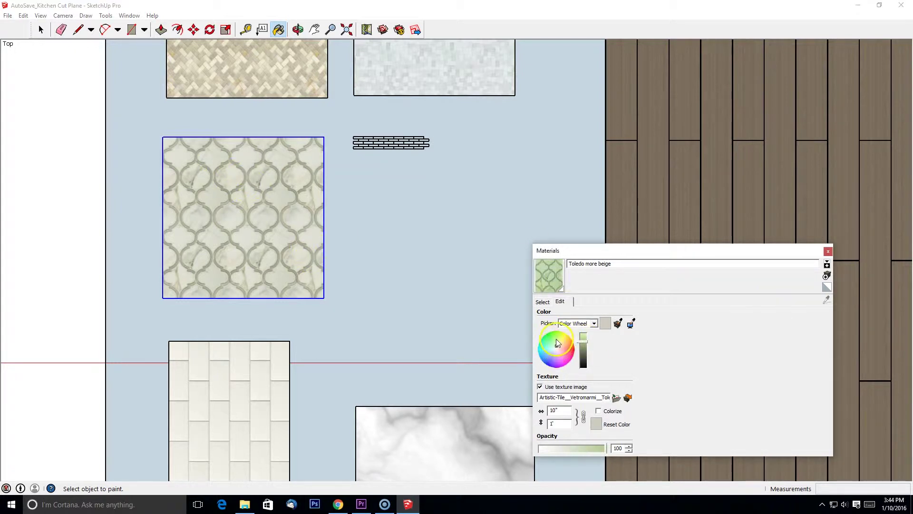
{"action": "key", "text": "space"}
{"action": "double_click", "coordinate": [277, 254]}
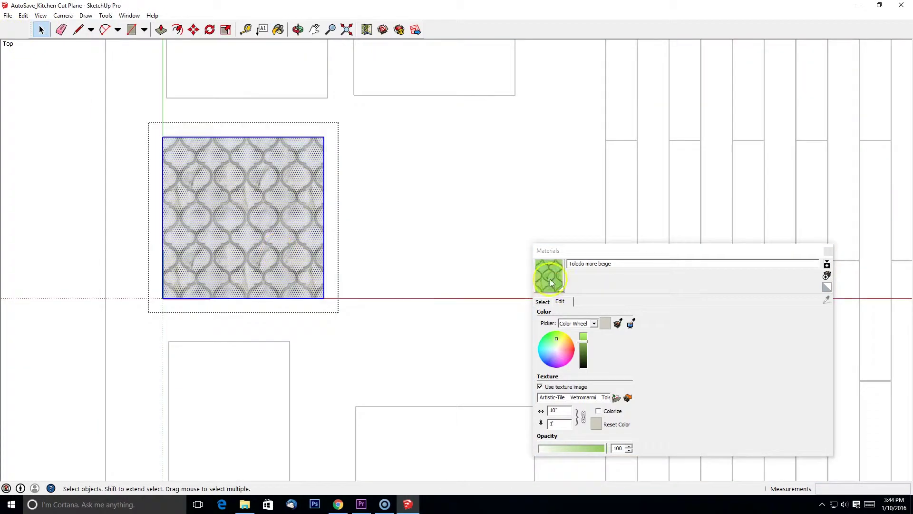
{"action": "left_click", "coordinate": [549, 275]}
{"action": "left_click", "coordinate": [281, 218]}
{"action": "left_click", "coordinate": [41, 29]}
{"action": "left_click", "coordinate": [499, 305]}
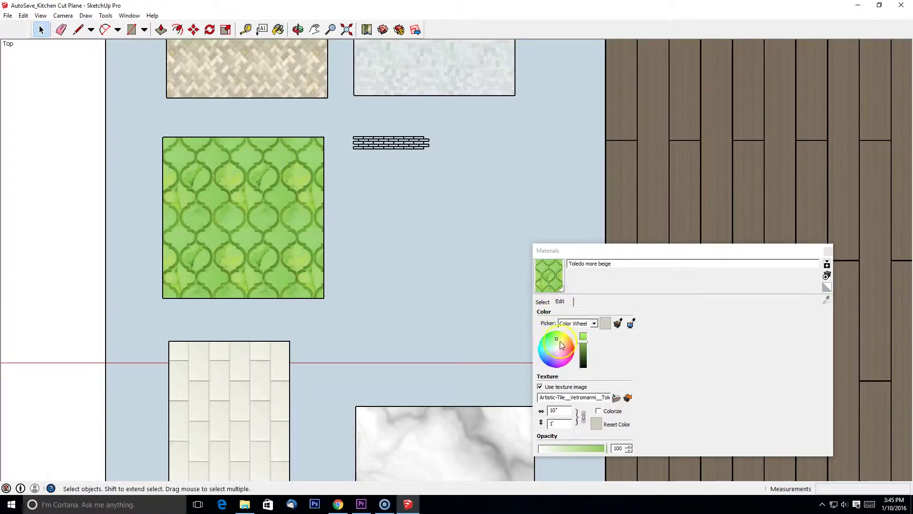
Recolor the Toledo more beige material to a soft, warm light gray.
{"action": "left_click_drag", "start_coordinate": [561, 342], "coordinate": [559, 352]}
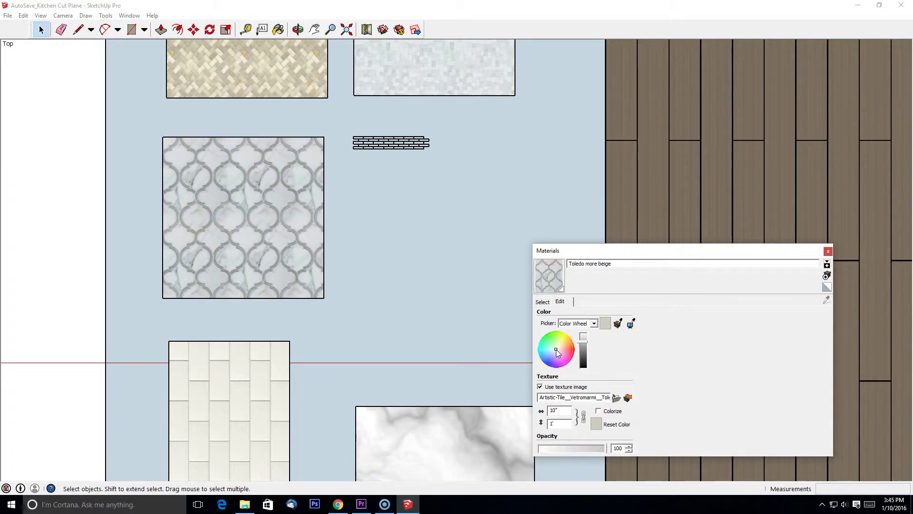
{"action": "left_click", "coordinate": [559, 352]}
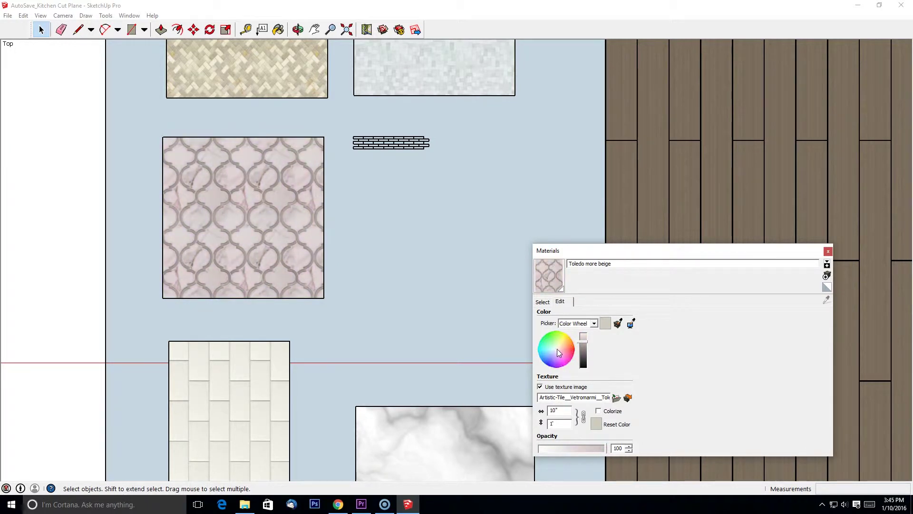
{"action": "left_click", "coordinate": [558, 350]}
{"action": "scroll", "coordinate": [428, 287], "scroll_direction": "up", "scroll_amount": 4}
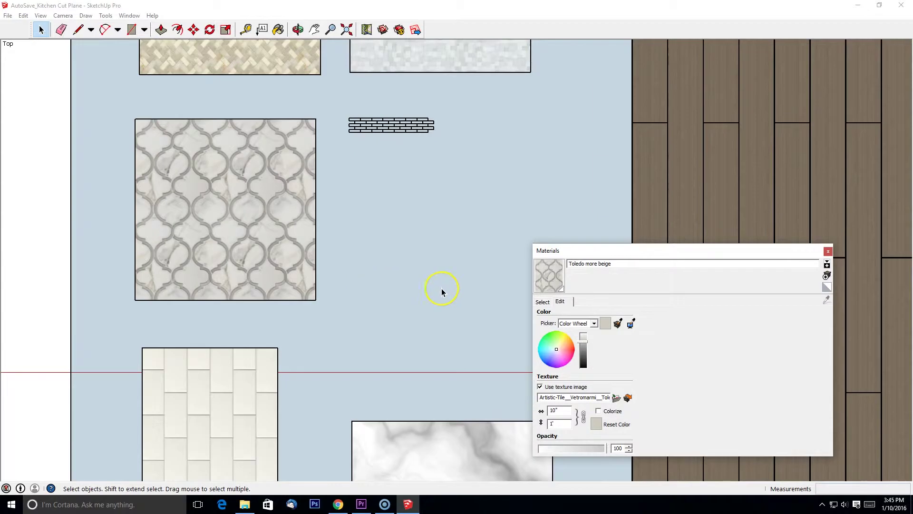
{"action": "scroll", "coordinate": [283, 290], "scroll_direction": "down", "scroll_amount": 4}
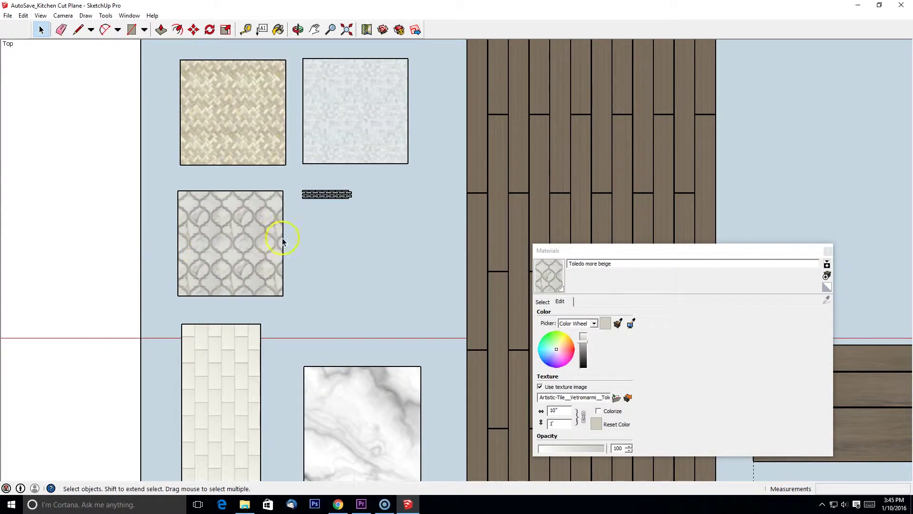
Sample the herringbone tile's texture and create a new material named "Herringbone more gray", shifting its color to a pinkish gray.
{"action": "middle_click_drag", "start_coordinate": [225, 215], "coordinate": [343, 301], "text": "shift"}
{"action": "scroll", "coordinate": [306, 210], "scroll_direction": "up", "scroll_amount": 5}
{"action": "left_click", "coordinate": [335, 250]}
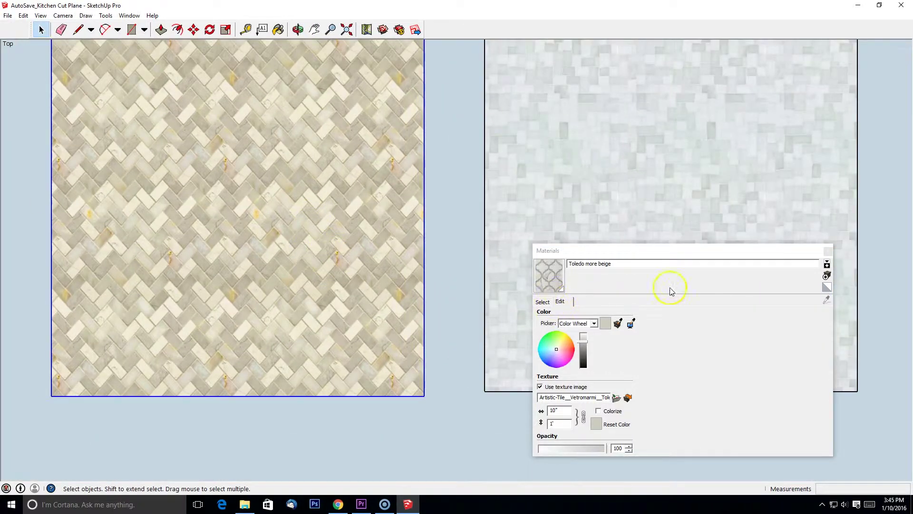
{"action": "left_click", "coordinate": [545, 303]}
{"action": "left_click", "coordinate": [826, 300]}
{"action": "left_click", "coordinate": [405, 248]}
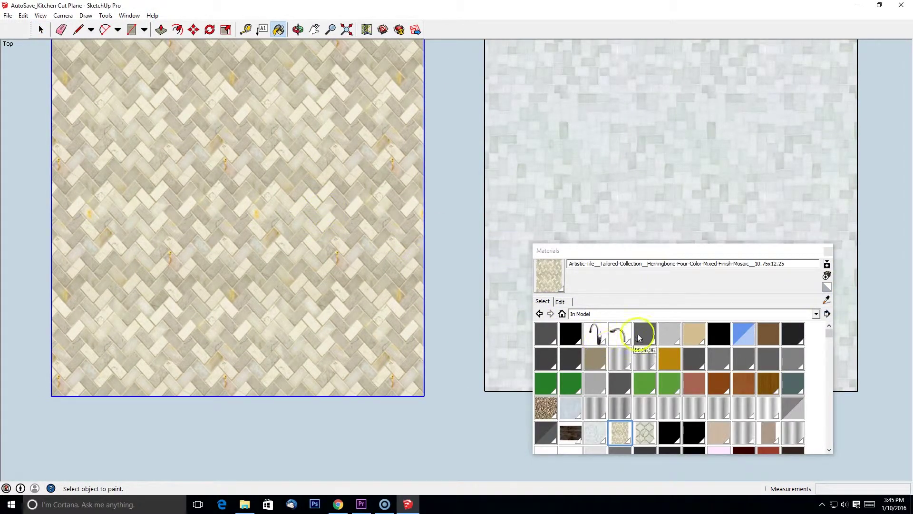
{"action": "left_click", "coordinate": [827, 265]}
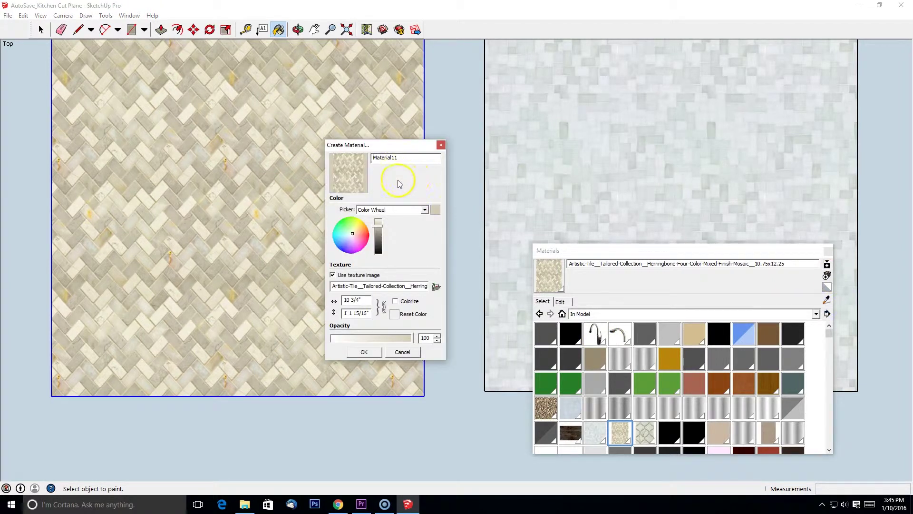
{"action": "double_click", "coordinate": [401, 158]}
{"action": "type", "text": "A"}
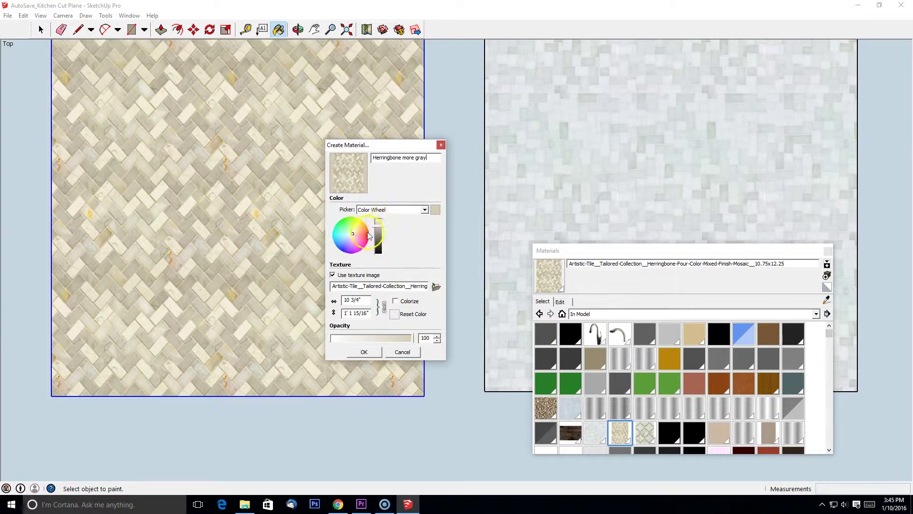
{"action": "left_click", "coordinate": [364, 352]}
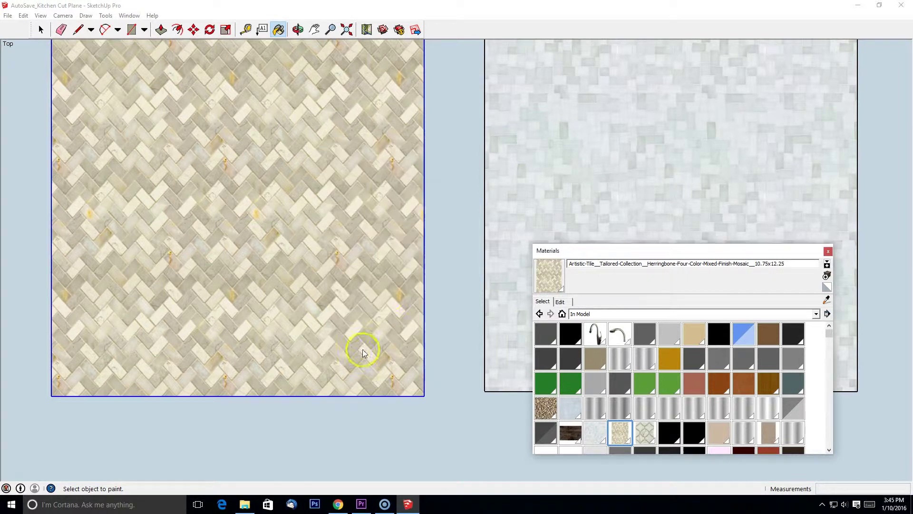
Open the herringbone tile sample for editing, apply the Herringbone more gray material to its face, and finish editing it.
{"action": "scroll", "coordinate": [347, 285], "scroll_direction": "down", "scroll_amount": 5}
{"action": "key", "text": "space"}
{"action": "triple_click", "coordinate": [373, 287]}
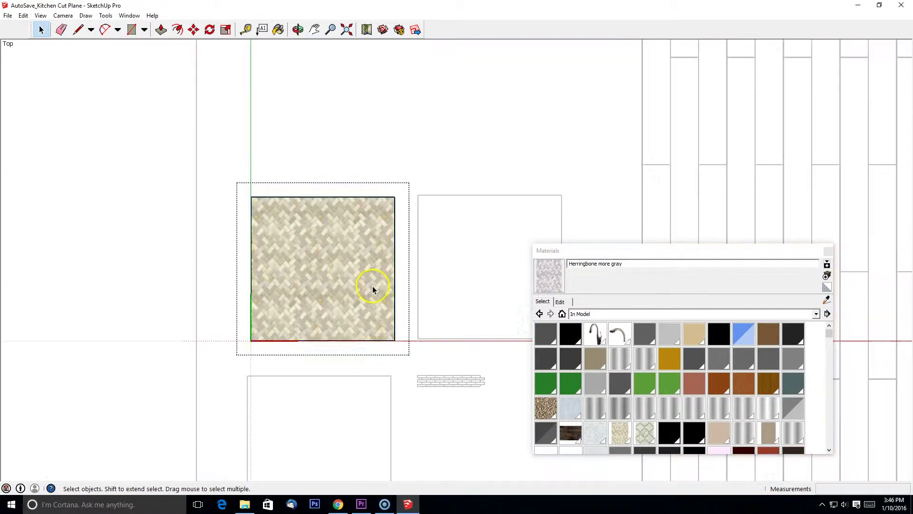
{"action": "left_click", "coordinate": [550, 276]}
{"action": "left_click", "coordinate": [369, 249]}
{"action": "left_click", "coordinate": [40, 31]}
{"action": "scroll", "coordinate": [372, 288], "scroll_direction": "up", "scroll_amount": 8}
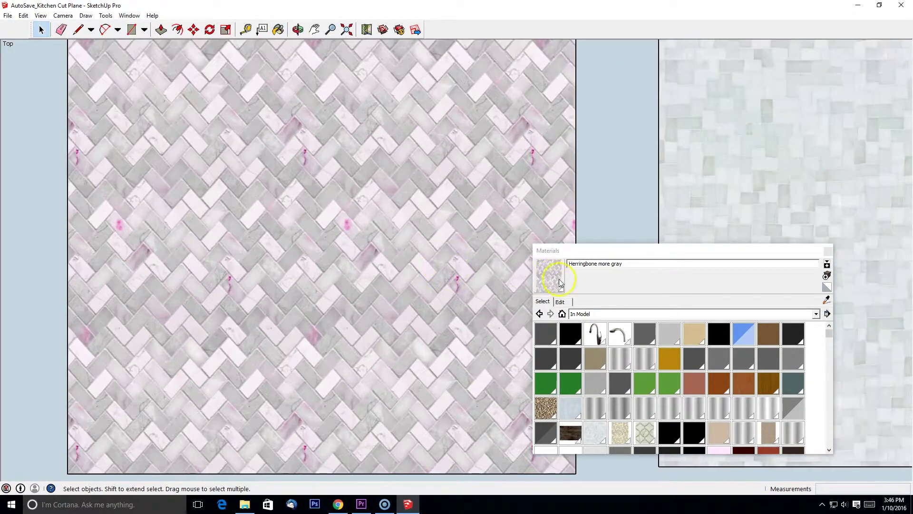
Try blue, yellow-green and beige tints on the Herringbone more gray material and restore its earlier pinkish gray color.
{"action": "left_click", "coordinate": [559, 282]}
{"action": "left_click", "coordinate": [561, 301]}
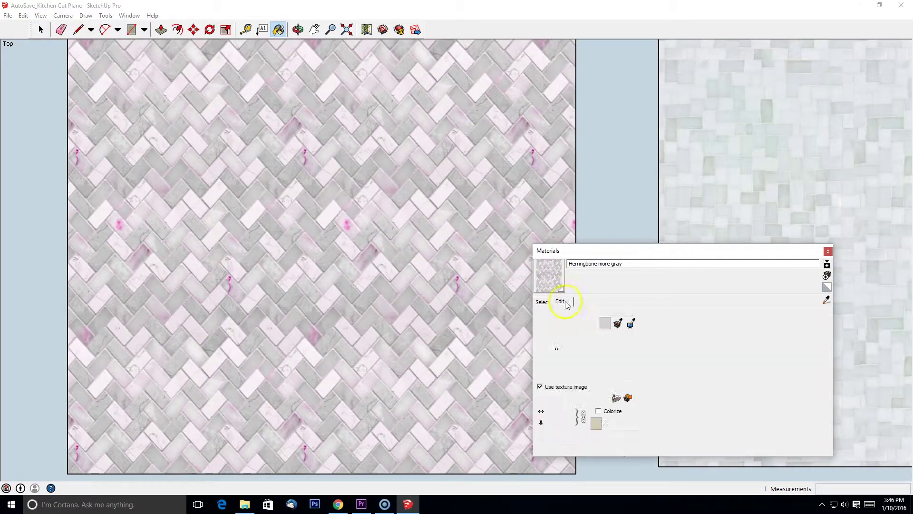
{"action": "mouse_move", "coordinate": [557, 352]}
{"action": "left_mouse_down"}
{"action": "mouse_move", "coordinate": [549, 352]}
{"action": "mouse_move", "coordinate": [558, 352]}
{"action": "left_mouse_up"}
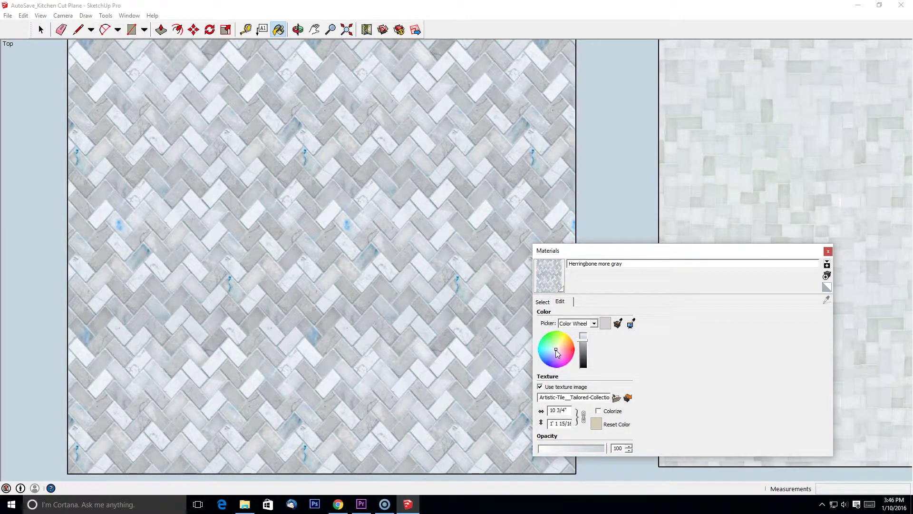
{"action": "left_click_drag", "start_coordinate": [558, 352], "coordinate": [558, 352]}
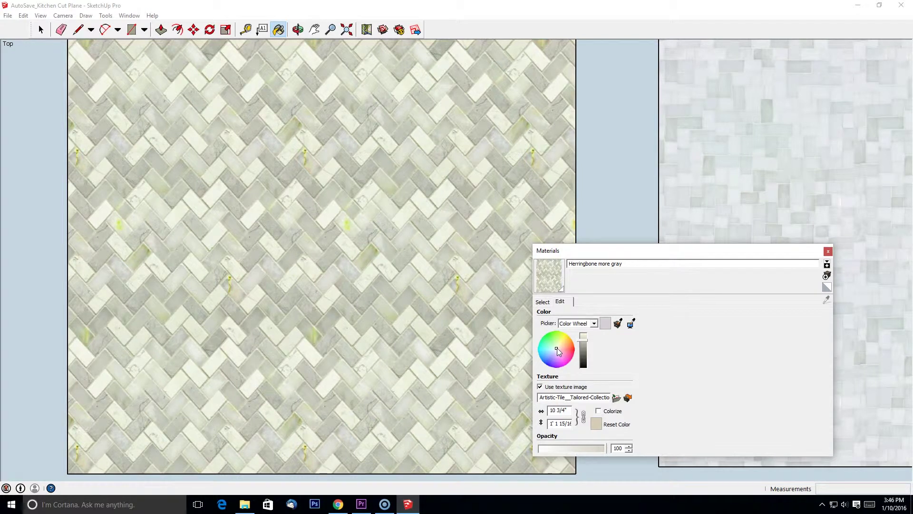
{"action": "left_click", "coordinate": [558, 348]}
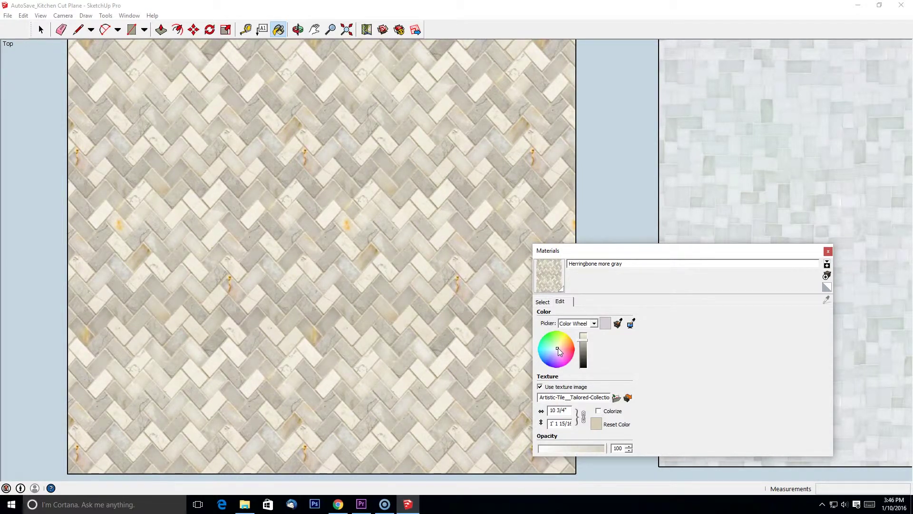
{"action": "left_click", "coordinate": [560, 350]}
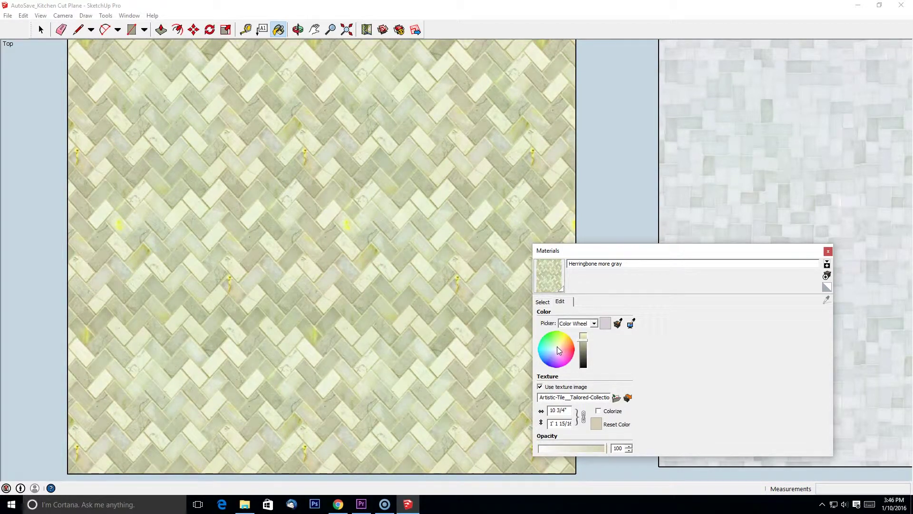
{"action": "left_click", "coordinate": [560, 352]}
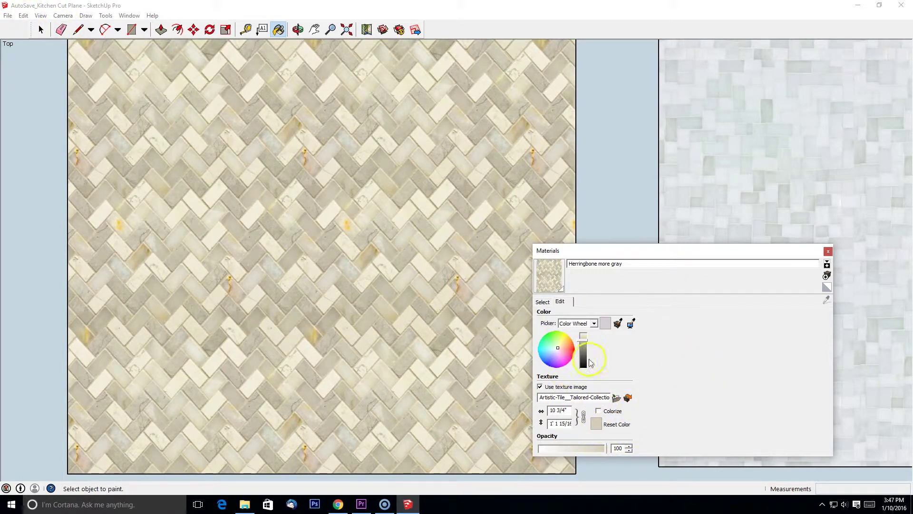
{"action": "left_click", "coordinate": [607, 324]}
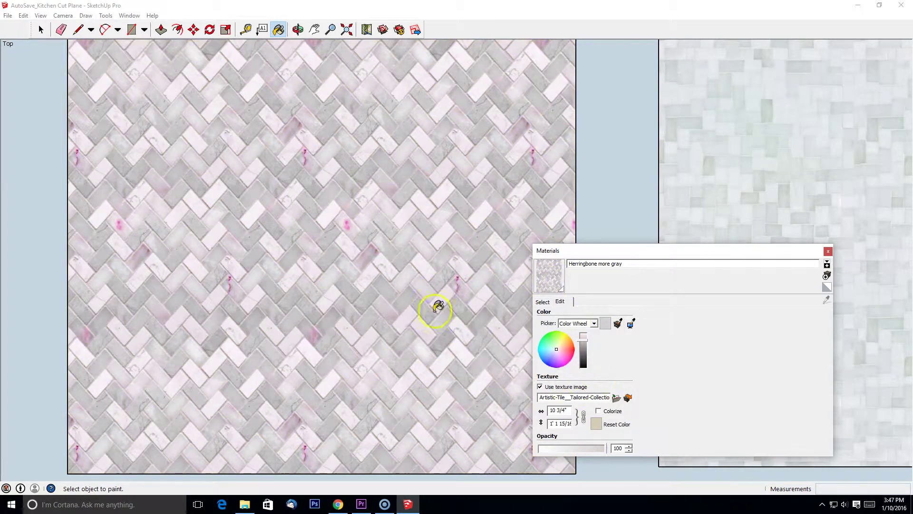
Open the Herringbone more gray material's texture image in Photos for external editing and start saving a JPG copy of it.
{"action": "scroll", "coordinate": [343, 306], "scroll_direction": "down", "scroll_amount": 4}
{"action": "middle_click_drag", "start_coordinate": [419, 304], "coordinate": [375, 211], "text": "shift"}
{"action": "mouse_move", "coordinate": [449, 222]}
{"action": "middle_mouse_down", "text": "shift"}
{"action": "mouse_move", "coordinate": [383, 186]}
{"action": "mouse_move", "coordinate": [377, 58]}
{"action": "mouse_move", "coordinate": [370, 256]}
{"action": "middle_mouse_up", "text": "shift"}
{"action": "scroll", "coordinate": [378, 58], "scroll_direction": "down", "scroll_amount": 4}
{"action": "scroll", "coordinate": [316, 151], "scroll_direction": "up", "scroll_amount": 5}
{"action": "scroll", "coordinate": [313, 153], "scroll_direction": "down", "scroll_amount": 2}
{"action": "left_click", "coordinate": [41, 30]}
{"action": "scroll", "coordinate": [352, 246], "scroll_direction": "up", "scroll_amount": 3}
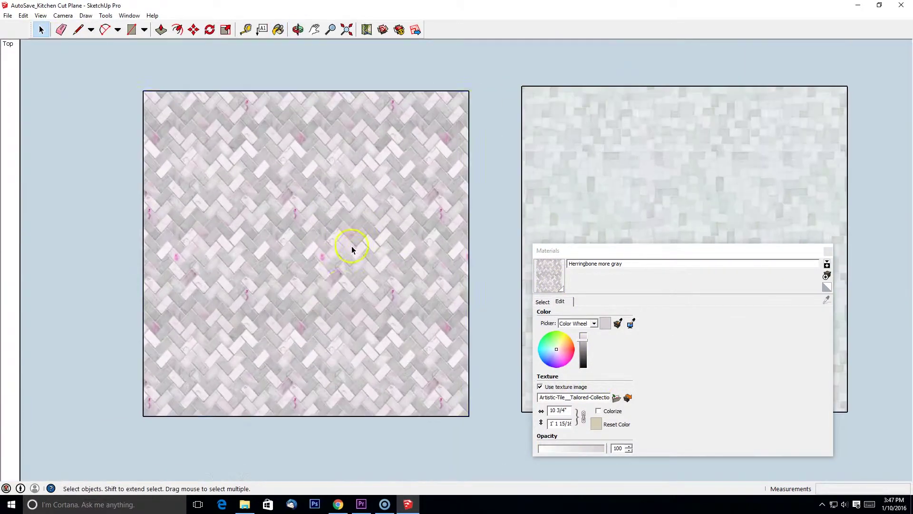
{"action": "left_click", "coordinate": [352, 247]}
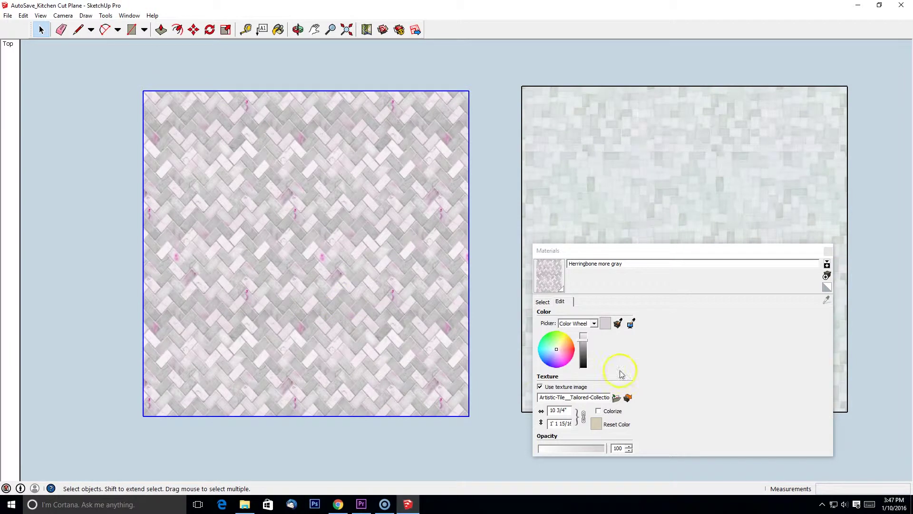
{"action": "left_click", "coordinate": [628, 402]}
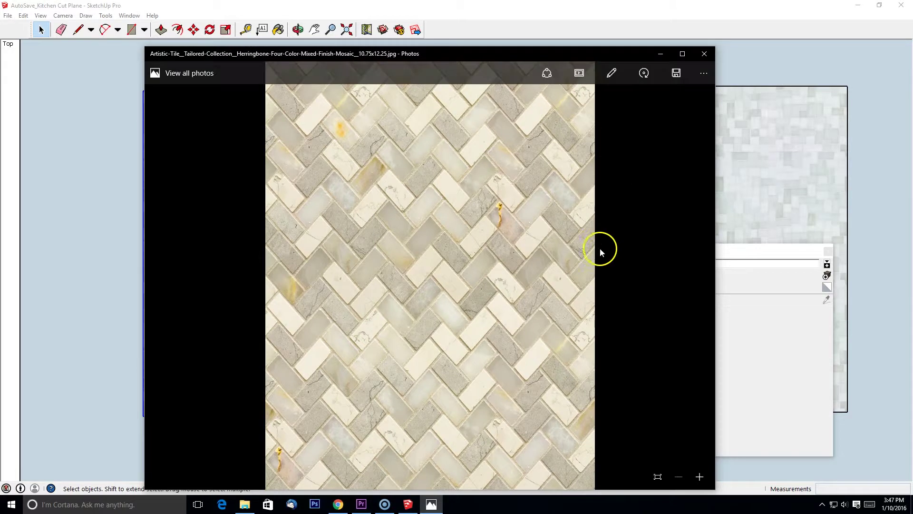
{"action": "left_click", "coordinate": [677, 73]}
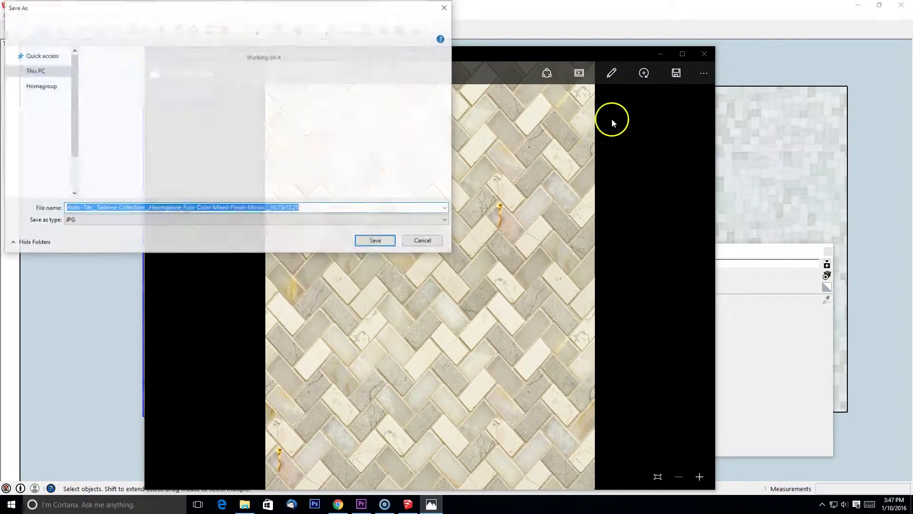
{"action": "left_click", "coordinate": [43, 81]}
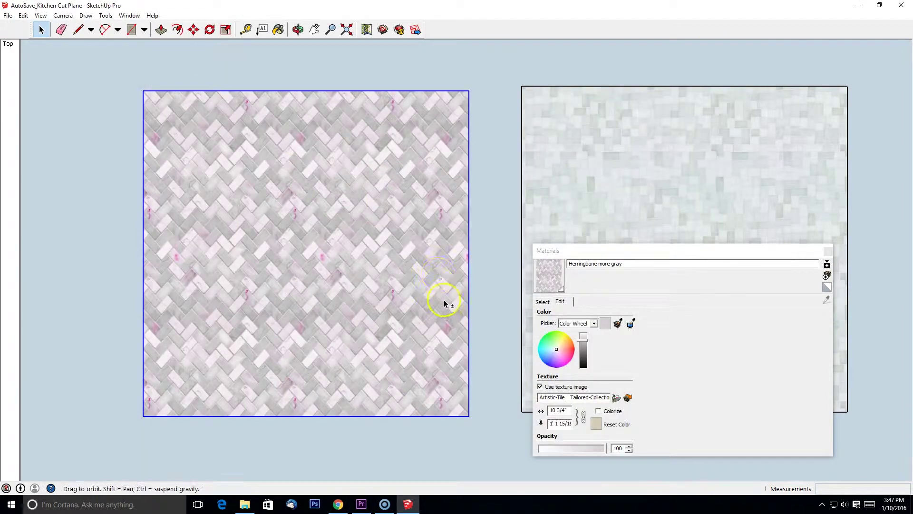
Copy the white subway tile sample horizontally into the blank area beside the blue backdrop, level with the original.
{"action": "scroll", "coordinate": [445, 301], "scroll_direction": "down", "scroll_amount": 6}
{"action": "mouse_move", "coordinate": [444, 302]}
{"action": "middle_mouse_down", "text": "shift"}
{"action": "mouse_move", "coordinate": [485, 161]}
{"action": "mouse_move", "coordinate": [277, 195]}
{"action": "mouse_move", "coordinate": [496, 185]}
{"action": "middle_mouse_up", "text": "shift"}
{"action": "scroll", "coordinate": [485, 161], "scroll_direction": "down", "scroll_amount": 2}
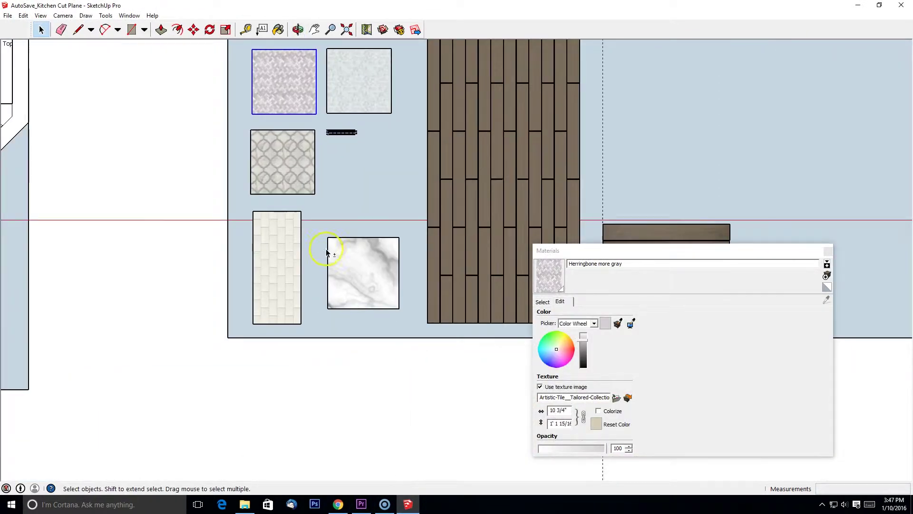
{"action": "scroll", "coordinate": [319, 249], "scroll_direction": "up", "scroll_amount": 3}
{"action": "left_click", "coordinate": [273, 263]}
{"action": "middle_click_drag", "start_coordinate": [273, 263], "coordinate": [340, 272], "text": "shift"}
{"action": "left_click", "coordinate": [193, 30]}
{"action": "key", "text": "ctrl"}
{"action": "left_click", "coordinate": [311, 208]}
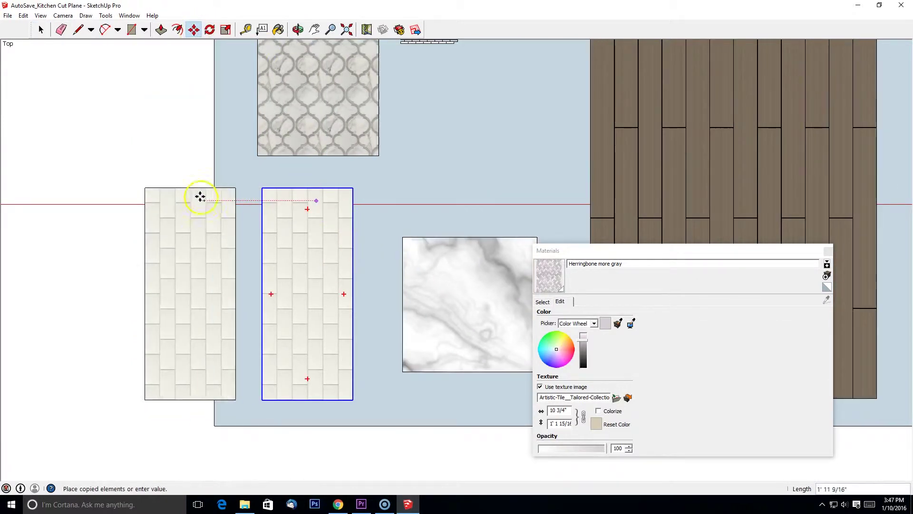
{"action": "left_click", "coordinate": [155, 201]}
Sample the subway tile's texture and create a new material named "Subway tile color 01" with a pale mint green color.
{"action": "middle_click_drag", "start_coordinate": [157, 202], "coordinate": [296, 190], "text": "shift"}
{"action": "scroll", "coordinate": [344, 233], "scroll_direction": "up", "scroll_amount": 4}
{"action": "middle_click_drag", "start_coordinate": [345, 233], "coordinate": [479, 207], "text": "shift"}
{"action": "scroll", "coordinate": [409, 242], "scroll_direction": "up", "scroll_amount": 2}
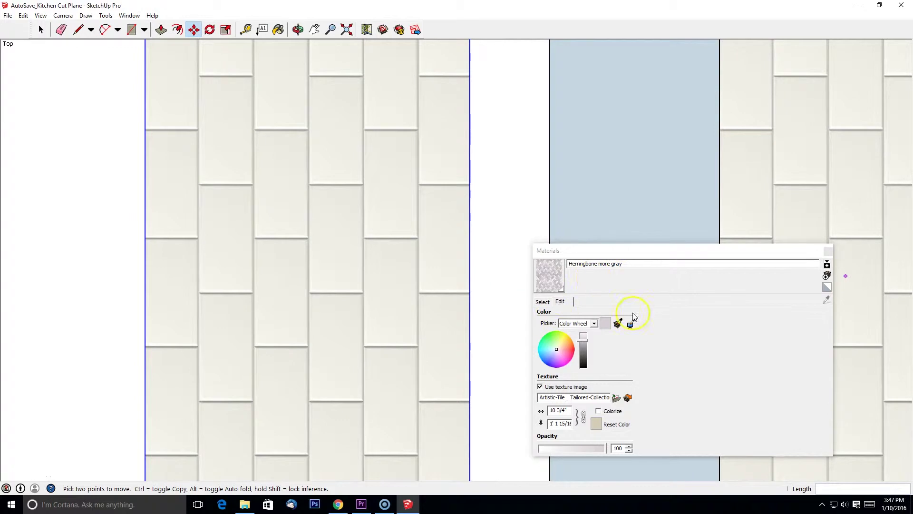
{"action": "left_click", "coordinate": [543, 301]}
{"action": "left_click", "coordinate": [827, 299]}
{"action": "left_click", "coordinate": [374, 246]}
{"action": "left_click", "coordinate": [826, 275]}
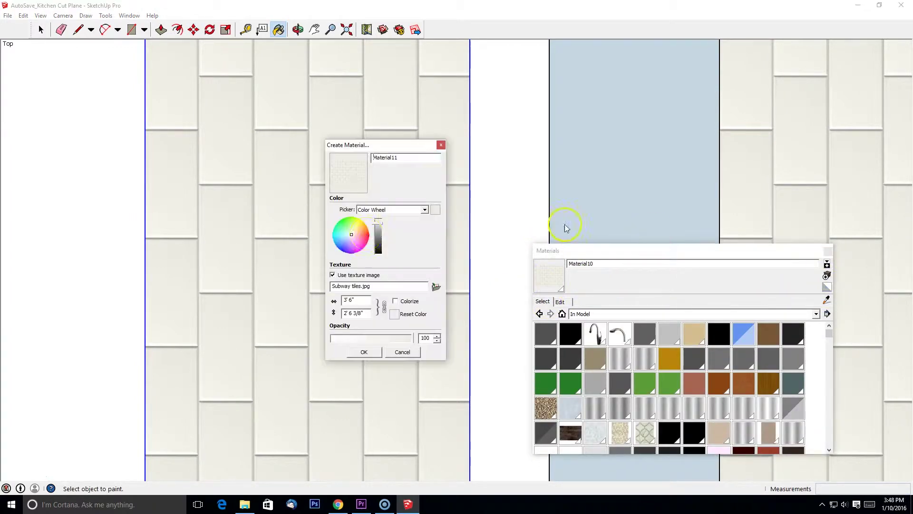
{"action": "double_click", "coordinate": [408, 157]}
{"action": "type", "text": "Syu"}
{"action": "key", "text": "BackSpace"}
{"action": "key", "text": "BackSpace"}
{"action": "type", "text": "ubway tile color 01"}
{"action": "left_click", "coordinate": [365, 351]}
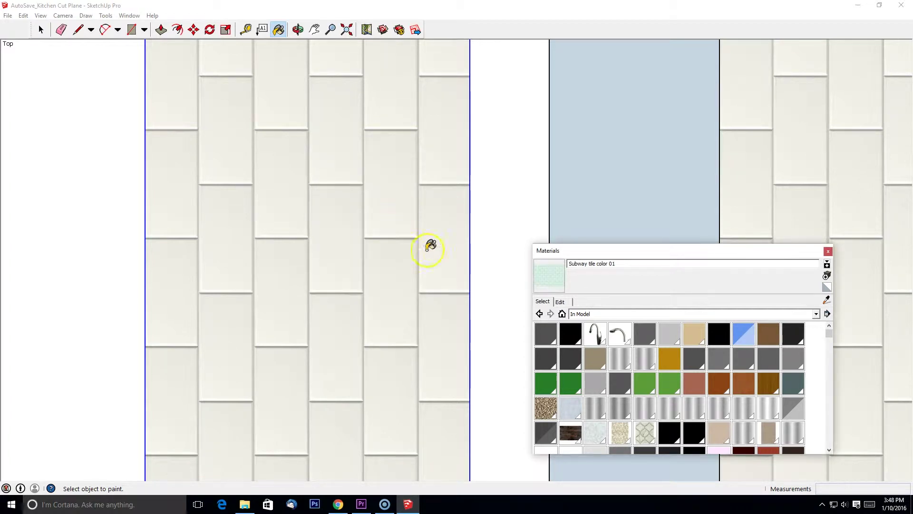
Try applying the Subway tile color 01 material to the face inside the copied subway tile sample.
{"action": "scroll", "coordinate": [428, 248], "scroll_direction": "down", "scroll_amount": 2}
{"action": "left_click", "coordinate": [41, 30]}
{"action": "triple_click", "coordinate": [362, 222]}
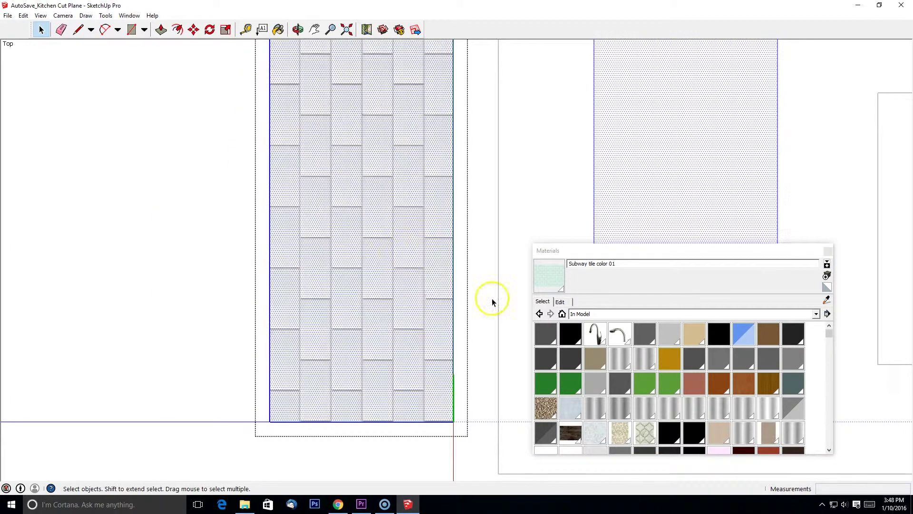
{"action": "left_click", "coordinate": [548, 275]}
{"action": "left_click", "coordinate": [361, 176]}
{"action": "left_click", "coordinate": [41, 30]}
{"action": "left_click", "coordinate": [485, 212]}
{"action": "mouse_move", "coordinate": [499, 215]}
{"action": "middle_mouse_down", "text": "shift"}
{"action": "mouse_move", "coordinate": [349, 233]}
{"action": "mouse_move", "coordinate": [353, 243]}
{"action": "middle_mouse_up", "text": "shift"}
{"action": "scroll", "coordinate": [349, 232], "scroll_direction": "down", "scroll_amount": 2}
{"action": "scroll", "coordinate": [352, 242], "scroll_direction": "down", "scroll_amount": 1}
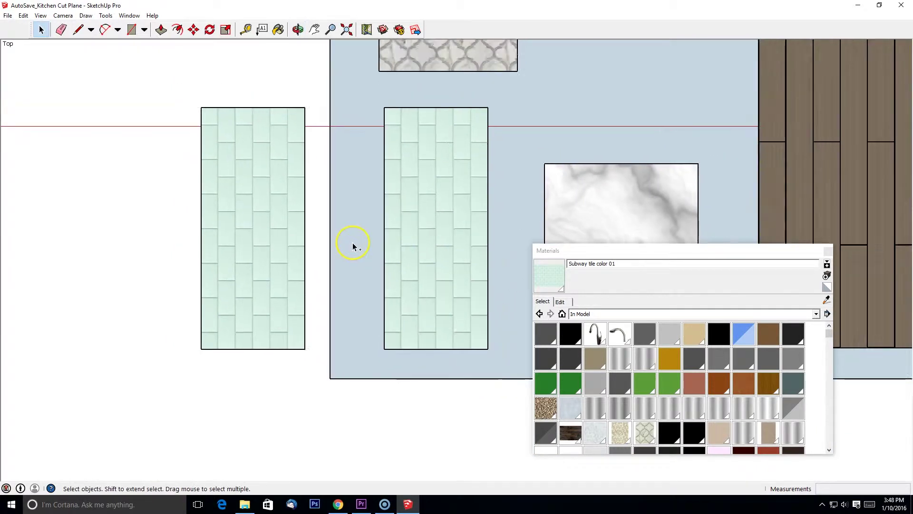
Undo the mint green paint applied to the subway tile samples.
{"action": "key", "text": "ctrl+z"}
{"action": "key", "text": "ctrl+z"}
{"action": "key", "text": "ctrl+z"}
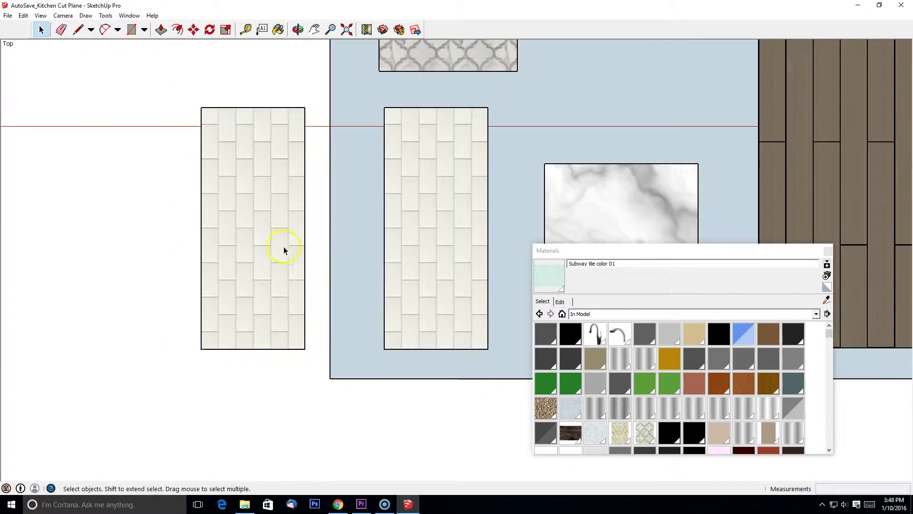
Make the copied subway tile component unique and apply the Subway tile color 01 material to its face.
{"action": "right_click", "coordinate": [279, 244]}
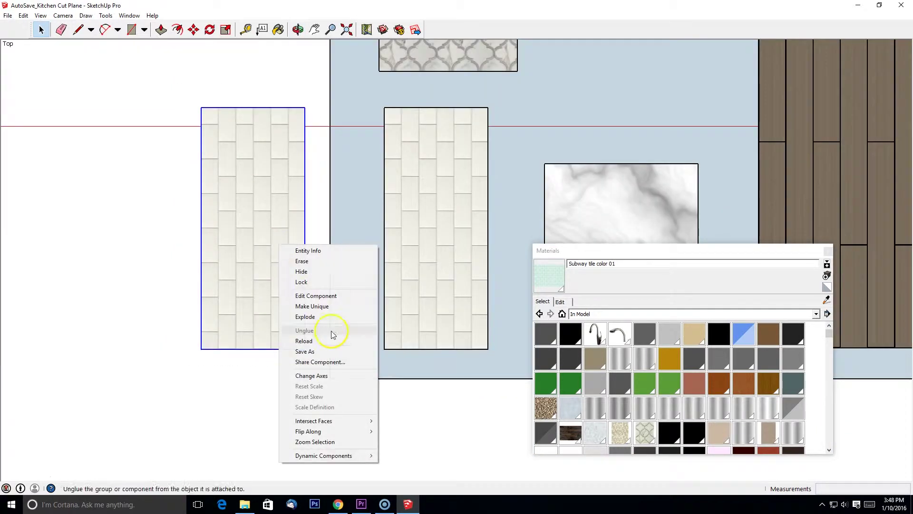
{"action": "left_click", "coordinate": [314, 306]}
{"action": "triple_click", "coordinate": [286, 268]}
{"action": "key", "text": "b"}
{"action": "left_click", "coordinate": [279, 241]}
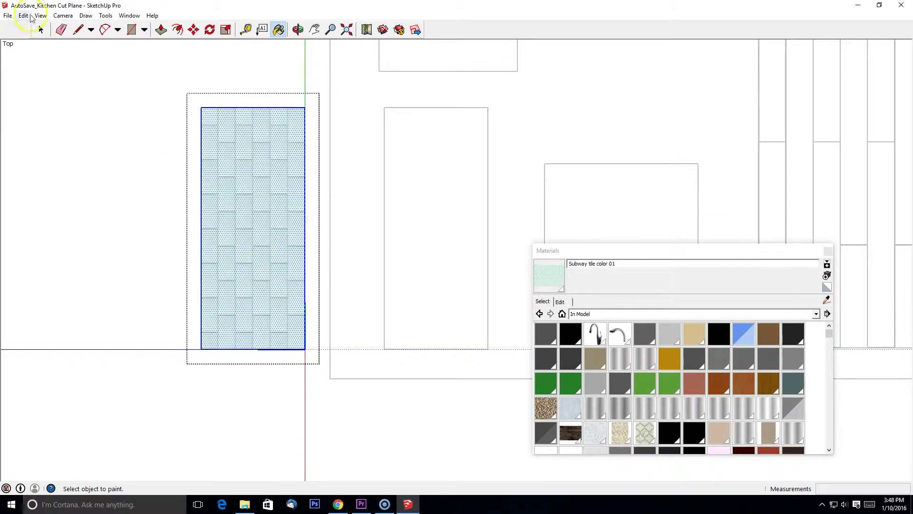
{"action": "left_click", "coordinate": [41, 30]}
{"action": "left_click", "coordinate": [333, 322]}
Try lavender, light blue, off-white and cyan tints on the Subway tile color 01 material.
{"action": "scroll", "coordinate": [332, 320], "scroll_direction": "up", "scroll_amount": 2}
{"action": "middle_click_drag", "start_coordinate": [330, 286], "coordinate": [424, 339]}
{"action": "scroll", "coordinate": [386, 329], "scroll_direction": "down", "scroll_amount": 4}
{"action": "scroll", "coordinate": [387, 331], "scroll_direction": "up", "scroll_amount": 4}
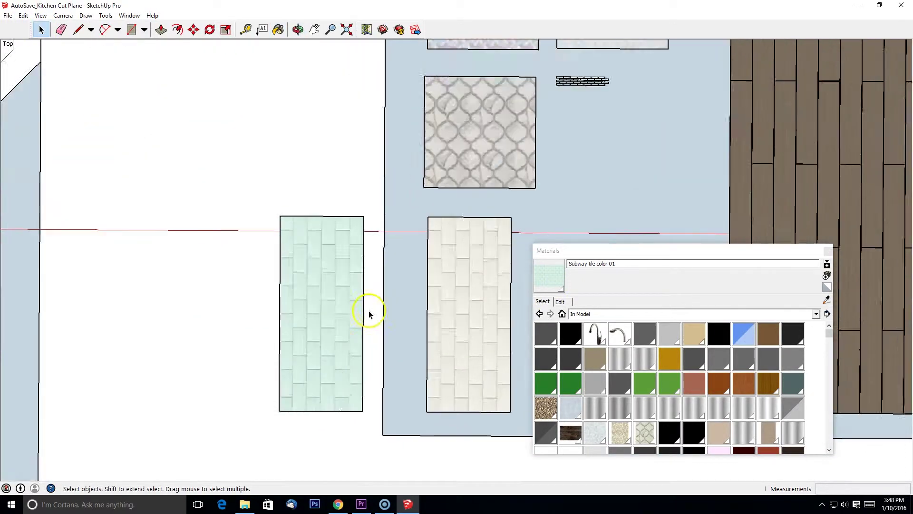
{"action": "left_click", "coordinate": [364, 313]}
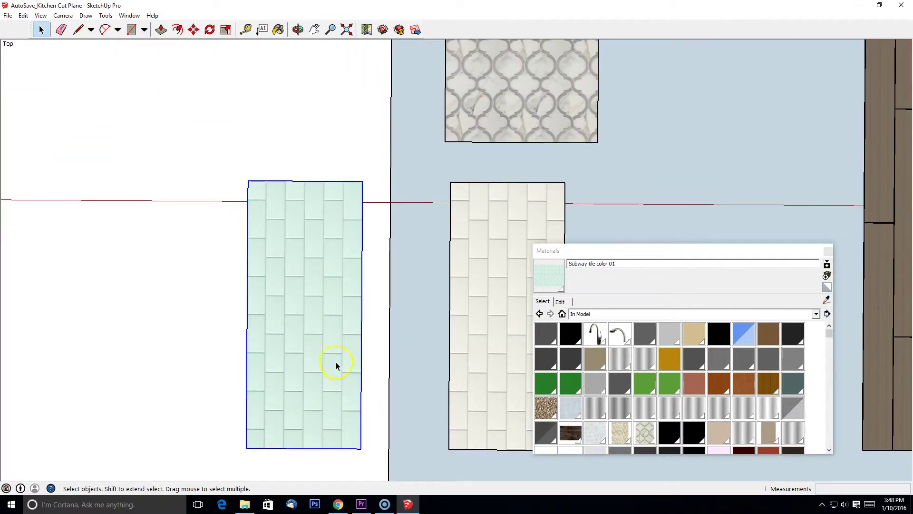
{"action": "left_click", "coordinate": [560, 301]}
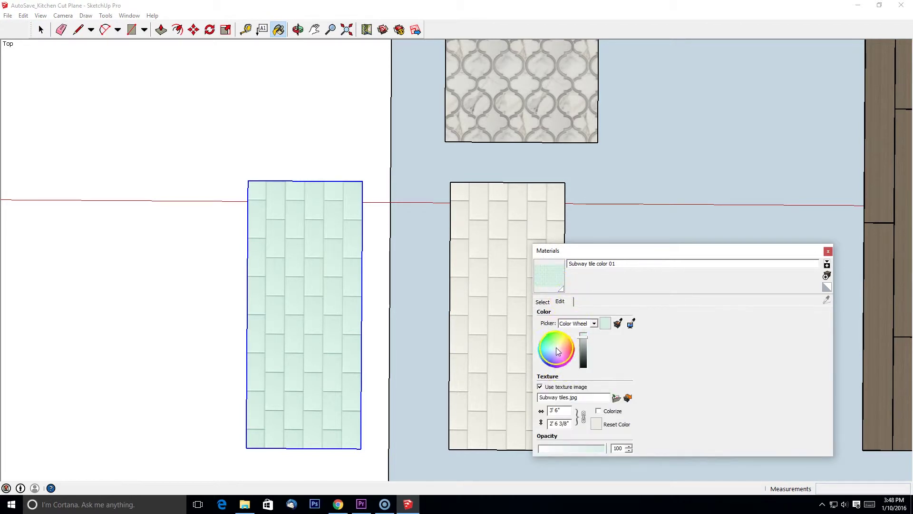
{"action": "left_click", "coordinate": [556, 350]}
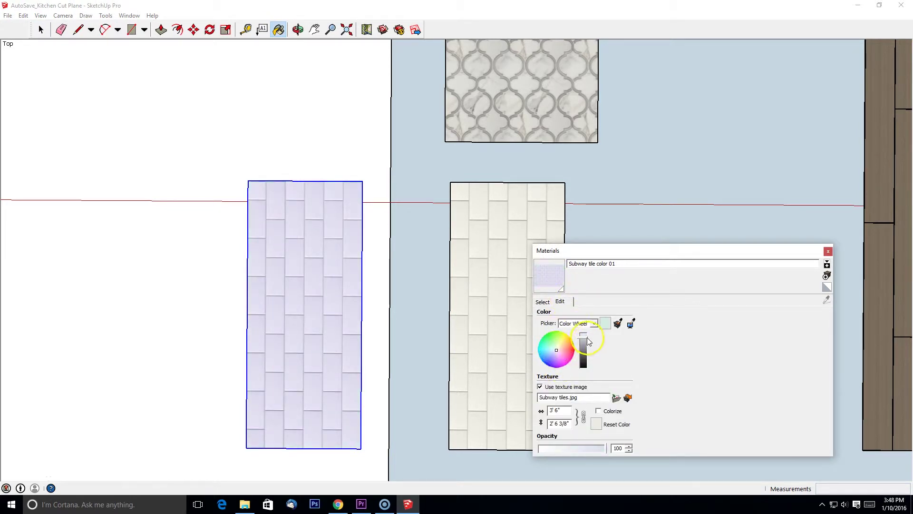
{"action": "left_click", "coordinate": [586, 336]}
{"action": "left_click", "coordinate": [553, 352]}
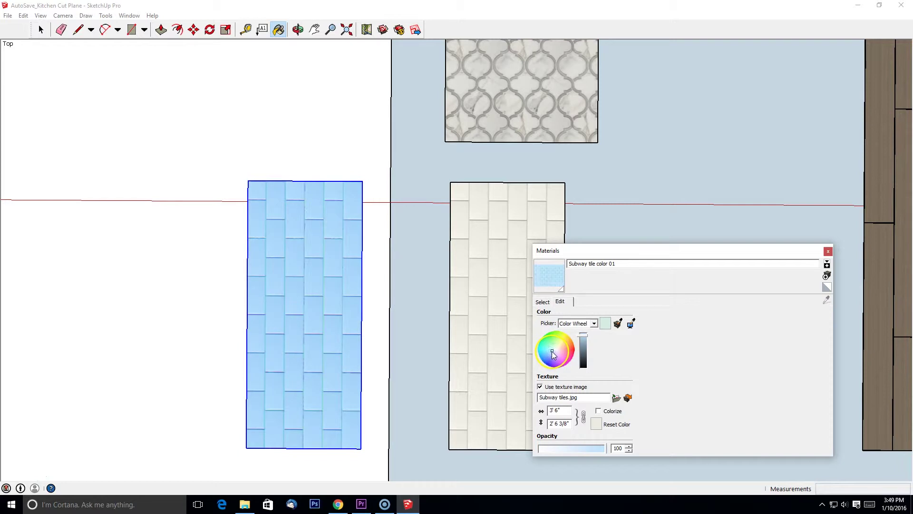
{"action": "left_click", "coordinate": [556, 351]}
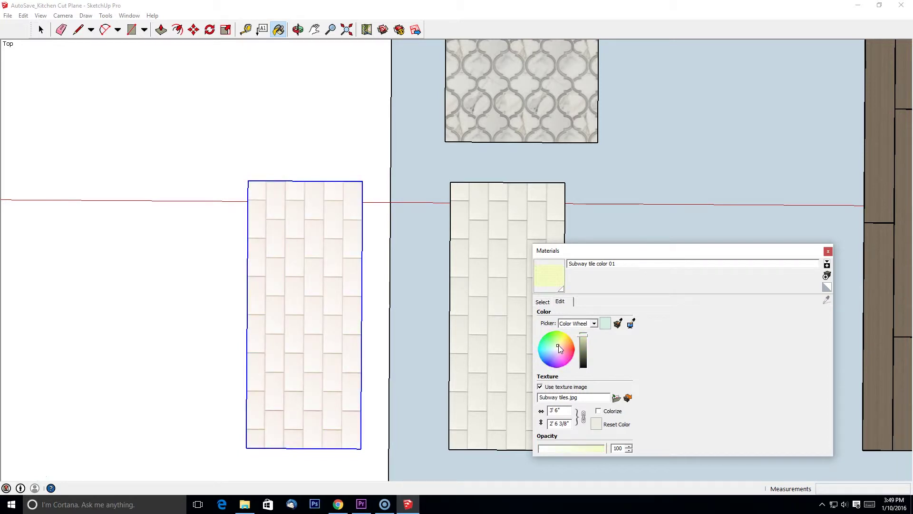
{"action": "left_click", "coordinate": [553, 351]}
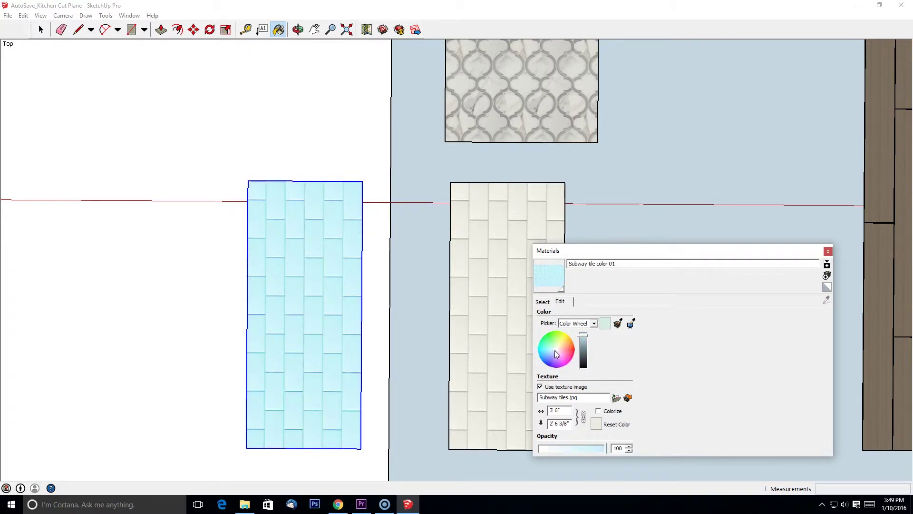
{"action": "left_click", "coordinate": [555, 351]}
{"action": "left_click", "coordinate": [554, 348]}
{"action": "left_click", "coordinate": [555, 352]}
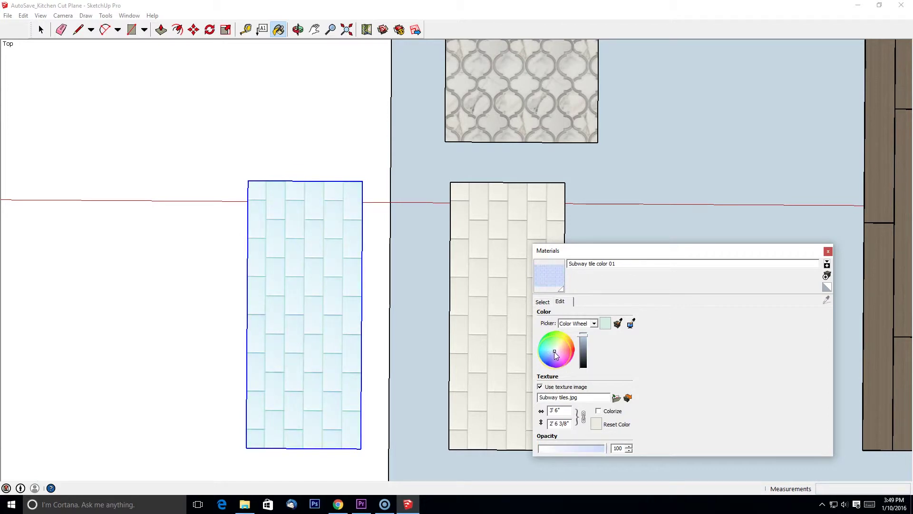
Darken the Subway tile color 01 material, shift it to a medium warm gray, and finish editing materials.
{"action": "left_click_drag", "start_coordinate": [586, 341], "coordinate": [584, 361]}
{"action": "left_click", "coordinate": [583, 344]}
{"action": "left_click", "coordinate": [555, 351]}
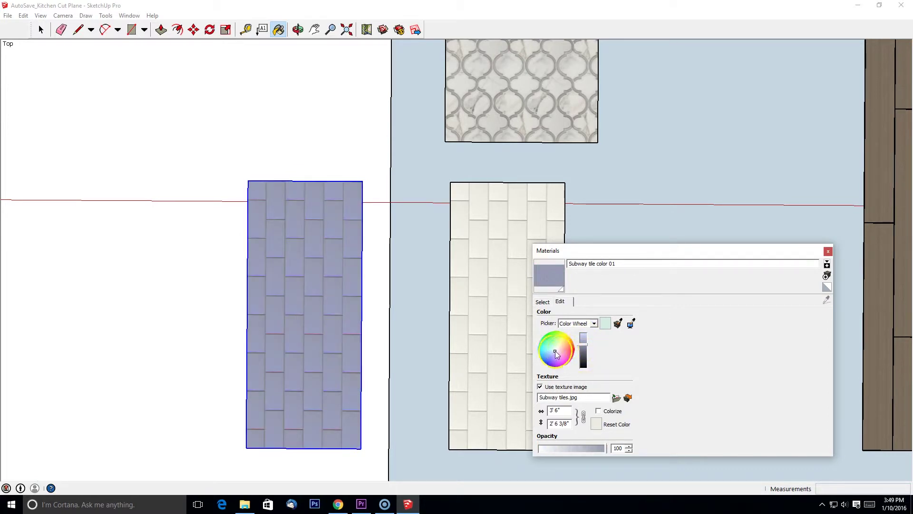
{"action": "left_click", "coordinate": [556, 351]}
{"action": "left_click", "coordinate": [558, 351]}
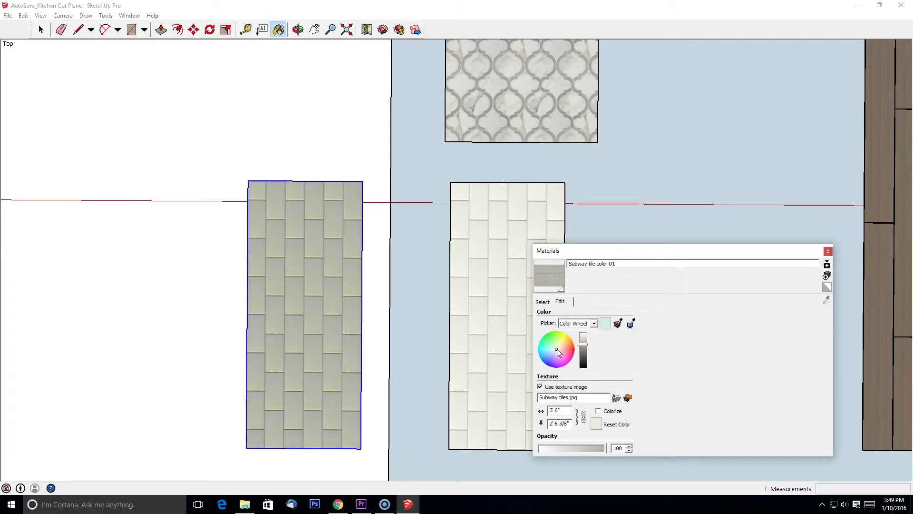
{"action": "left_click", "coordinate": [828, 251]}
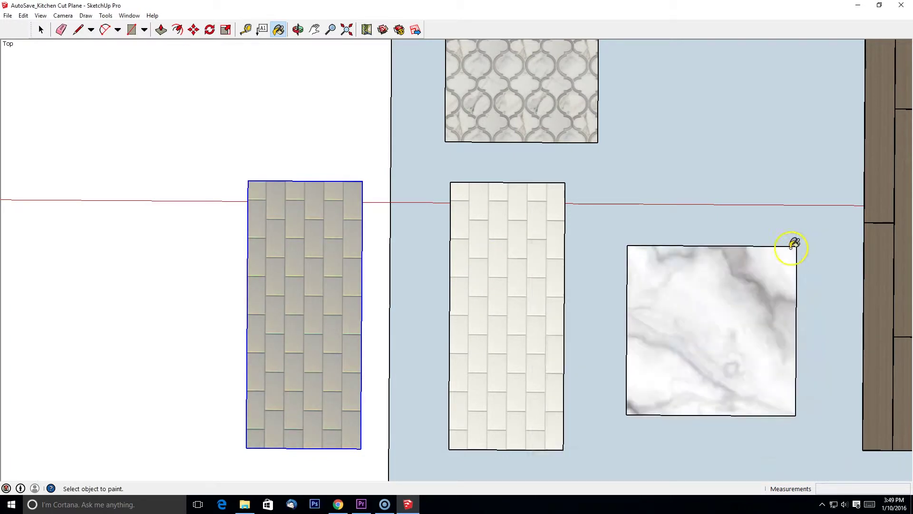
Review the full set of tile, marble and wood floor samples laid out beside the kitchen plan.
{"action": "scroll", "coordinate": [429, 297], "scroll_direction": "down", "scroll_amount": 3}
{"action": "scroll", "coordinate": [426, 302], "scroll_direction": "up", "scroll_amount": 1}
{"action": "mouse_move", "coordinate": [458, 293]}
{"action": "middle_mouse_down", "text": "shift"}
{"action": "mouse_move", "coordinate": [275, 256]}
{"action": "mouse_move", "coordinate": [285, 305]}
{"action": "mouse_move", "coordinate": [324, 332]}
{"action": "mouse_move", "coordinate": [415, 314]}
{"action": "middle_mouse_up", "text": "shift"}
{"action": "scroll", "coordinate": [359, 233], "scroll_direction": "down", "scroll_amount": 1}
{"action": "left_click", "coordinate": [41, 30]}
{"action": "scroll", "coordinate": [416, 314], "scroll_direction": "down", "scroll_amount": 1}
{"action": "scroll", "coordinate": [333, 301], "scroll_direction": "down", "scroll_amount": 1}
{"action": "middle_click_drag", "start_coordinate": [333, 301], "coordinate": [431, 332], "text": "shift"}
{"action": "scroll", "coordinate": [430, 332], "scroll_direction": "down", "scroll_amount": 1}
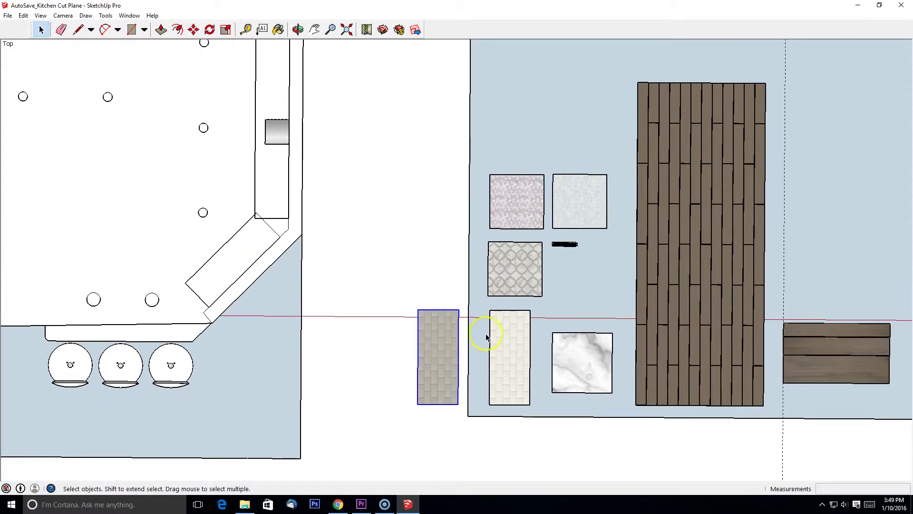
{"action": "scroll", "coordinate": [467, 355], "scroll_direction": "down", "scroll_amount": 1}
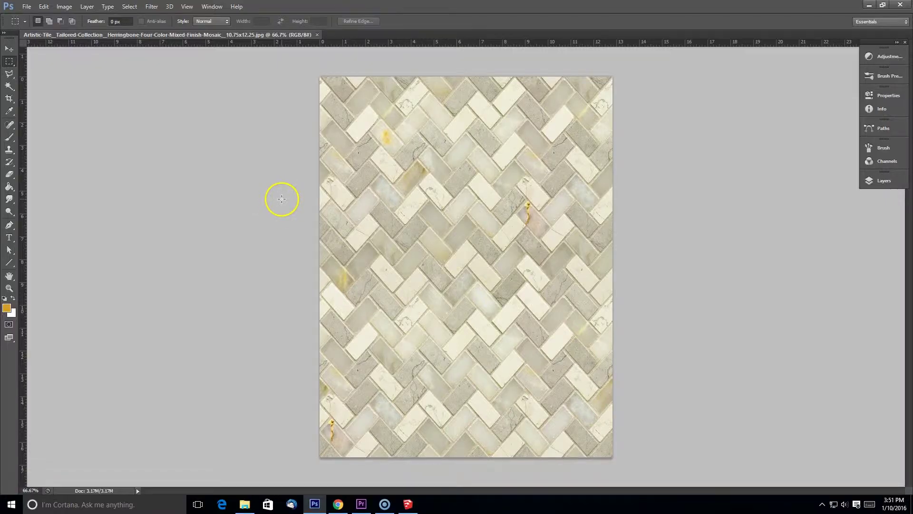
Add a Hue/Saturation adjustment layer to the herringbone tile image and lower its saturation to -81.
{"action": "left_click", "coordinate": [87, 7]}
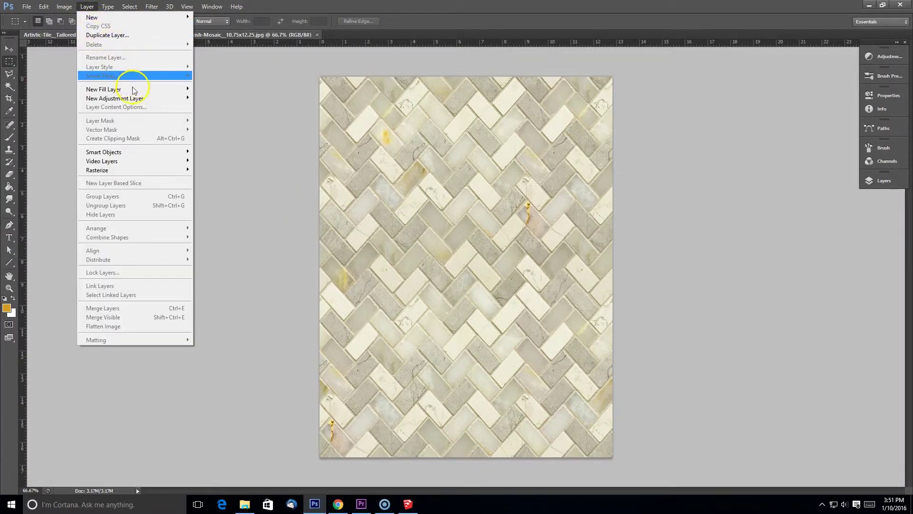
{"action": "mouse_move", "coordinate": [143, 98]}
{"action": "left_click", "coordinate": [228, 147]}
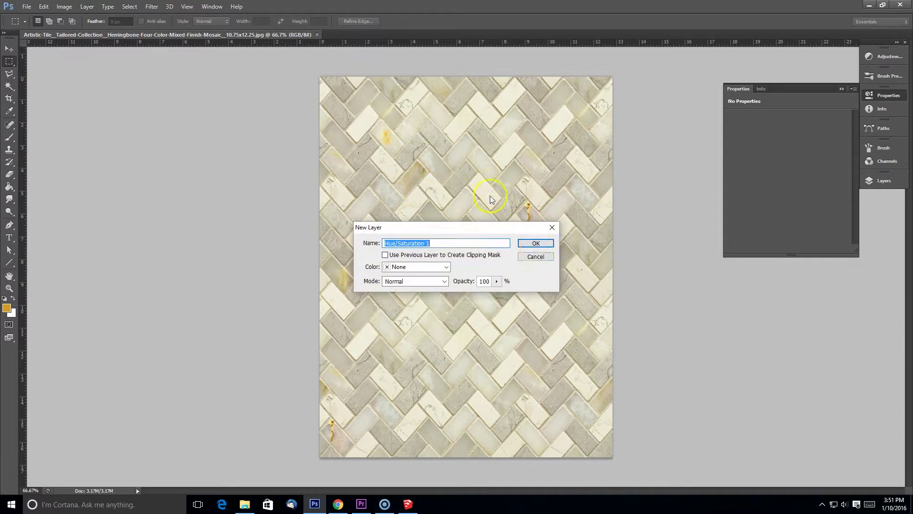
{"action": "left_click", "coordinate": [536, 243]}
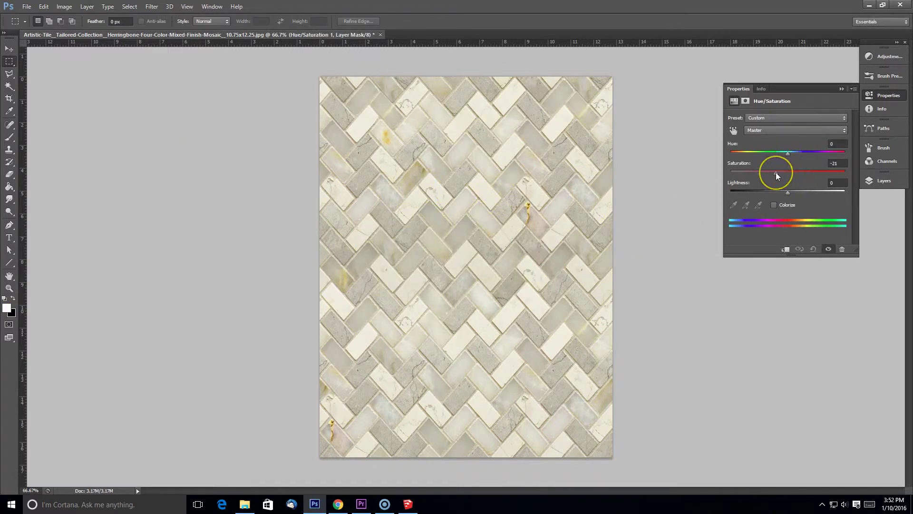
{"action": "left_click_drag", "start_coordinate": [775, 172], "coordinate": [741, 176]}
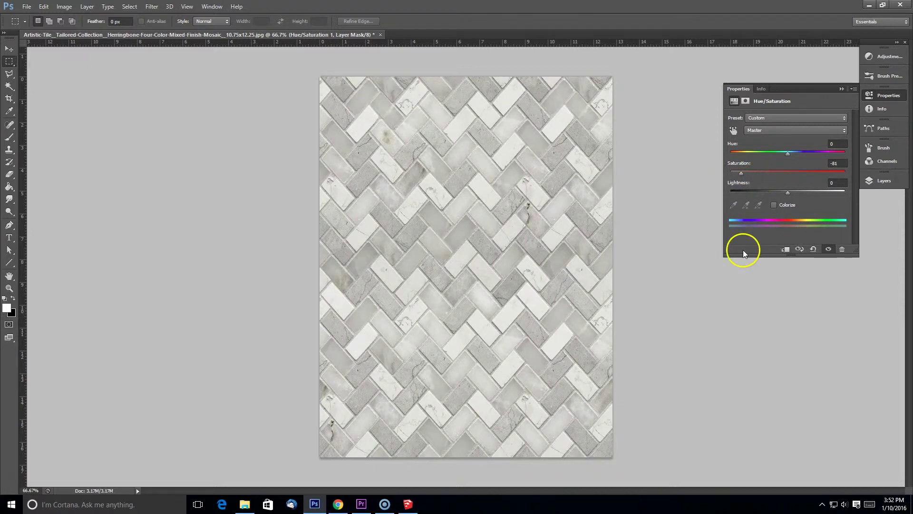
Save the desaturated herringbone image to the Desktop as a JPEG, adding the prefix RETOUCHED_ to its file name.
{"action": "left_click", "coordinate": [28, 7]}
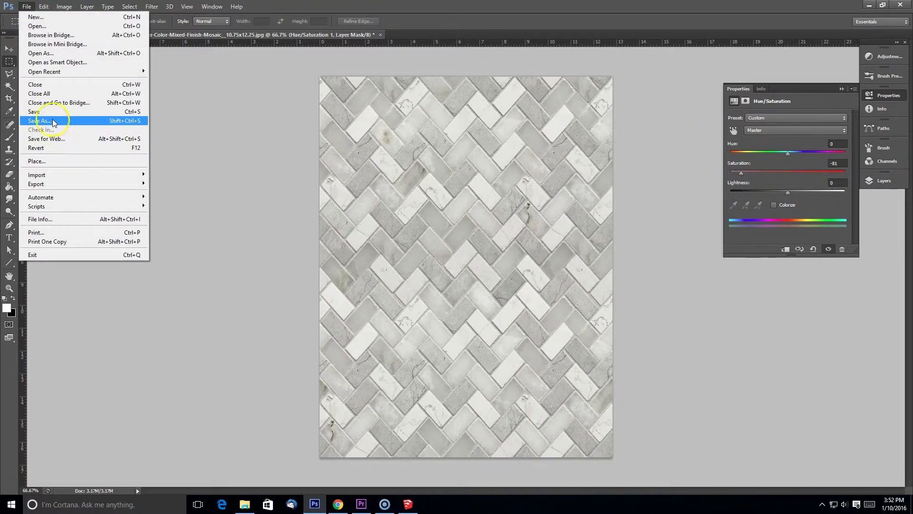
{"action": "left_click", "coordinate": [128, 125]}
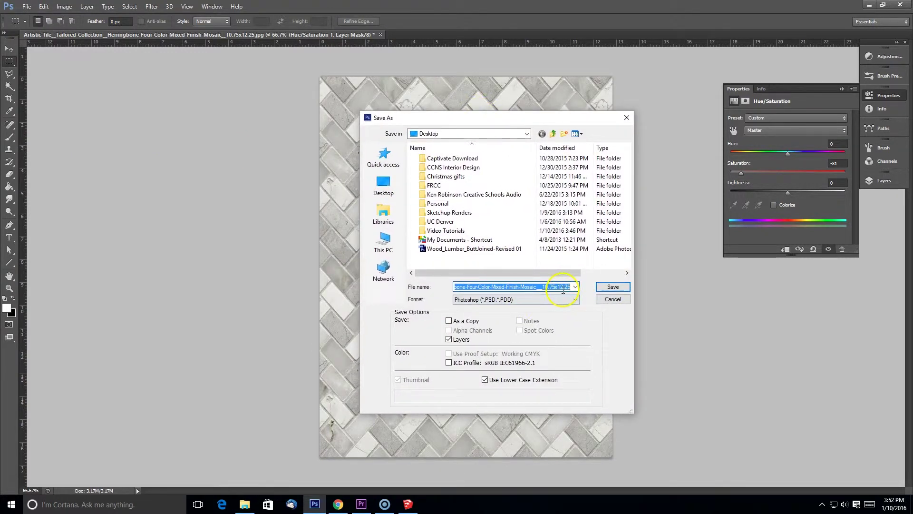
{"action": "left_click", "coordinate": [540, 293]}
{"action": "left_click_drag", "start_coordinate": [537, 287], "coordinate": [389, 289]}
{"action": "left_click", "coordinate": [455, 286]}
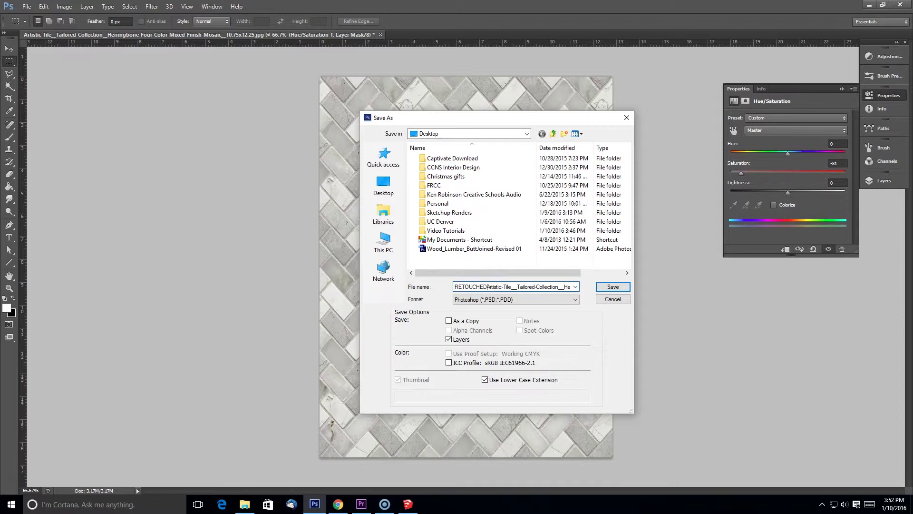
{"action": "left_click", "coordinate": [516, 299]}
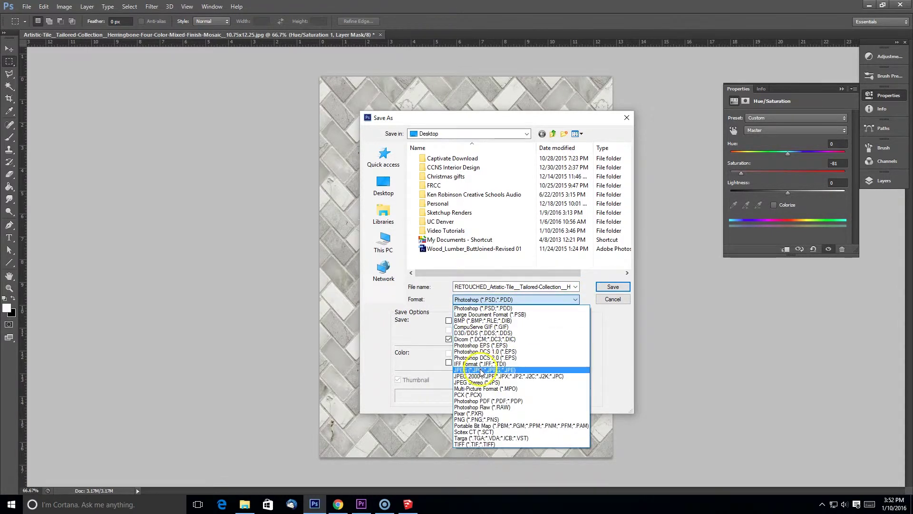
{"action": "left_click", "coordinate": [524, 359]}
{"action": "left_click", "coordinate": [609, 287]}
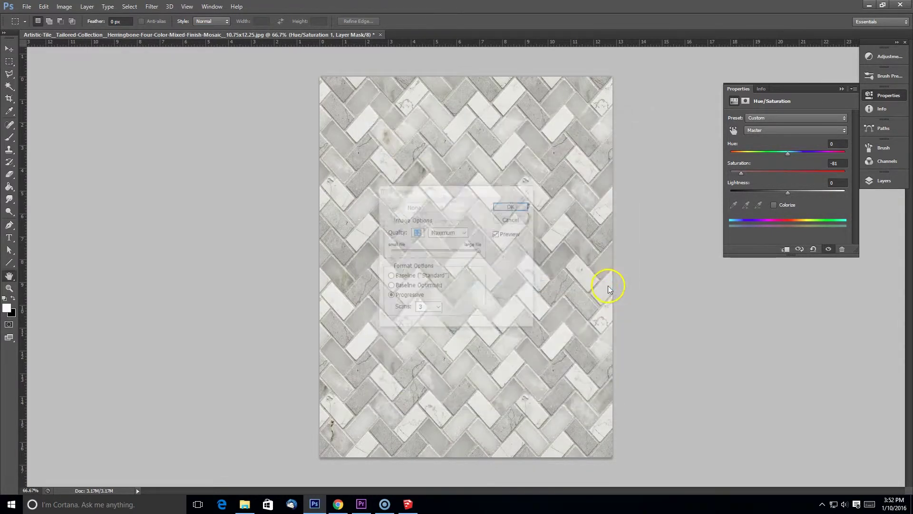
{"action": "left_click", "coordinate": [512, 207]}
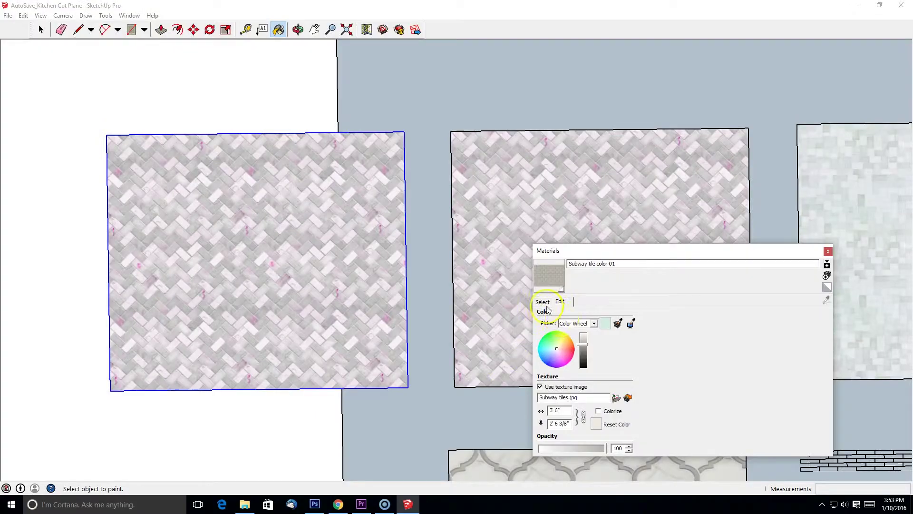
Switch to SketchUp, sample the Herringbone more gray material, and replace its texture image with the RETOUCHED_ herringbone file from the Desktop.
{"action": "left_click", "coordinate": [543, 302]}
{"action": "left_click", "coordinate": [827, 300]}
{"action": "left_click", "coordinate": [476, 249]}
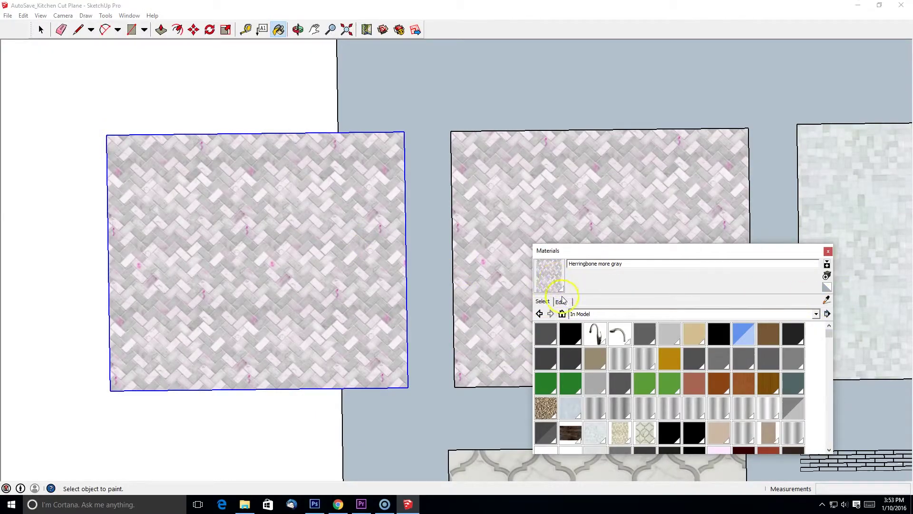
{"action": "left_click", "coordinate": [561, 301]}
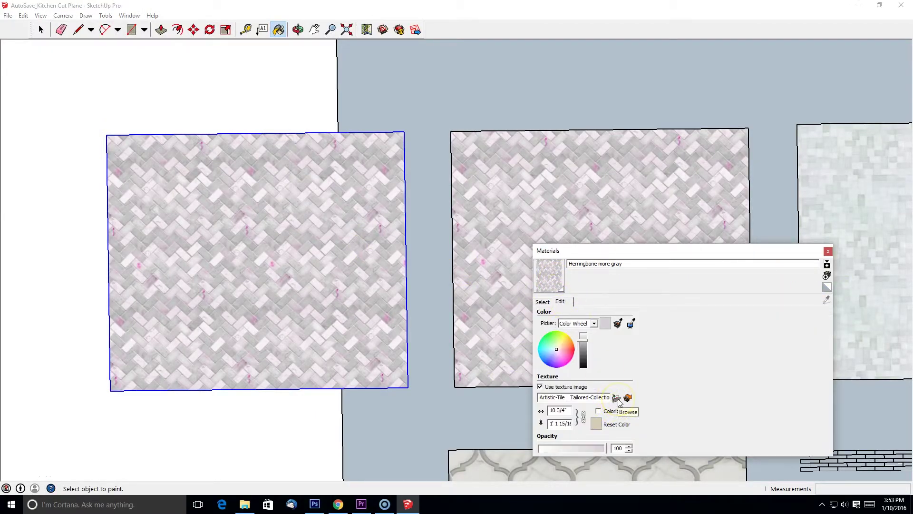
{"action": "left_click", "coordinate": [617, 401]}
{"action": "left_click", "coordinate": [314, 228]}
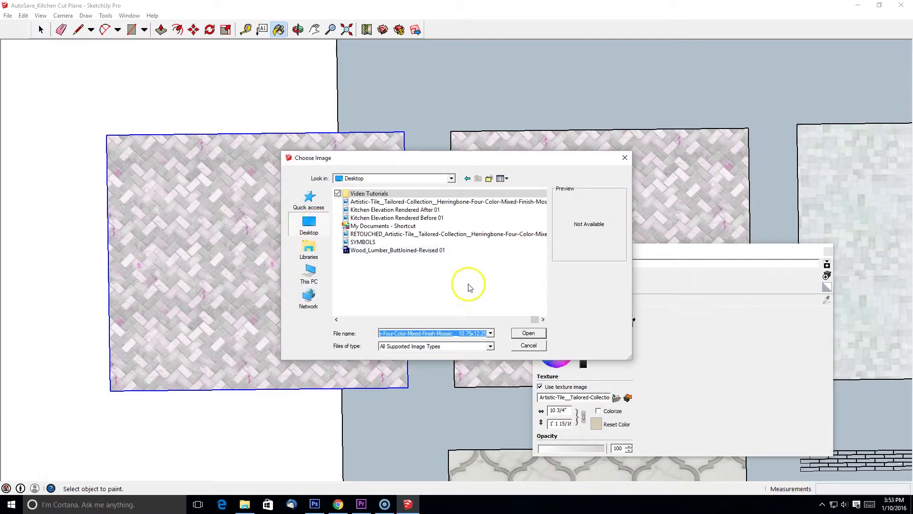
{"action": "left_click", "coordinate": [447, 233]}
{"action": "left_click", "coordinate": [529, 333]}
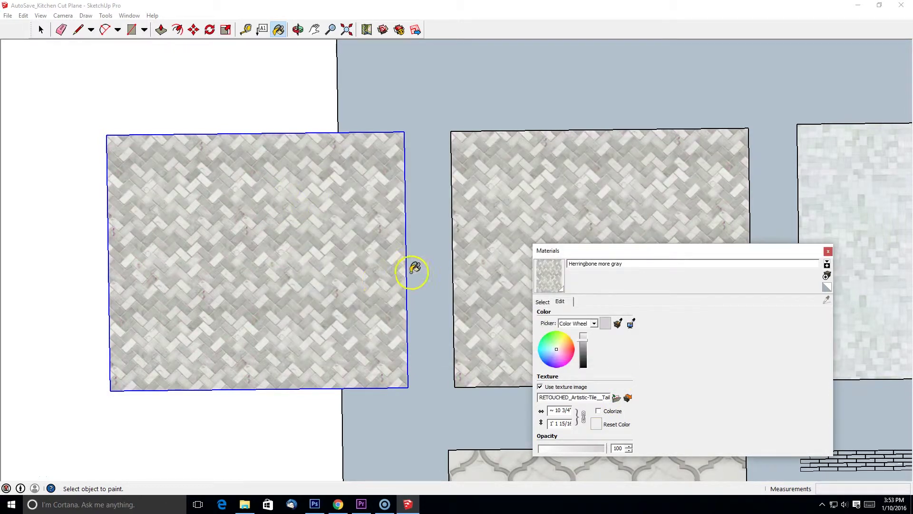
Examine the retextured herringbone samples up close and compare them with the other tile samples.
{"action": "middle_click_drag", "start_coordinate": [408, 260], "coordinate": [439, 230], "text": "shift"}
{"action": "scroll", "coordinate": [395, 216], "scroll_direction": "down", "scroll_amount": 1}
{"action": "scroll", "coordinate": [390, 230], "scroll_direction": "up", "scroll_amount": 7}
{"action": "mouse_move", "coordinate": [345, 255]}
{"action": "middle_mouse_down", "text": "shift"}
{"action": "mouse_move", "coordinate": [459, 202]}
{"action": "mouse_move", "coordinate": [463, 170]}
{"action": "middle_mouse_up", "text": "shift"}
{"action": "scroll", "coordinate": [402, 218], "scroll_direction": "down", "scroll_amount": 4}
{"action": "scroll", "coordinate": [404, 218], "scroll_direction": "down", "scroll_amount": 2}
{"action": "left_click", "coordinate": [828, 250]}
{"action": "scroll", "coordinate": [452, 137], "scroll_direction": "down", "scroll_amount": 5}
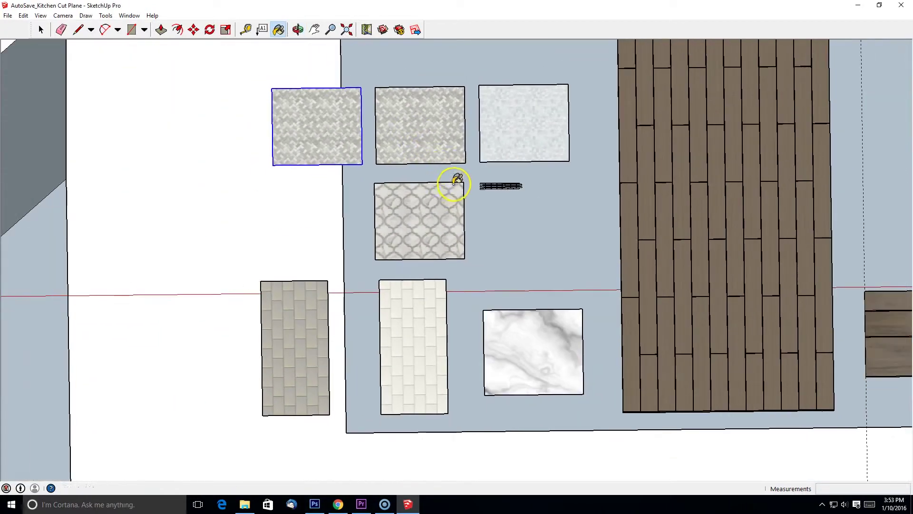
Sample the white marble from the laid-out materials and apply it to the kitchen island countertop.
{"action": "left_click", "coordinate": [41, 30]}
{"action": "scroll", "coordinate": [408, 138], "scroll_direction": "down", "scroll_amount": 2}
{"action": "middle_click_drag", "start_coordinate": [407, 138], "coordinate": [144, 66]}
{"action": "left_click", "coordinate": [62, 15]}
{"action": "left_click", "coordinate": [42, 73]}
{"action": "middle_click_drag", "start_coordinate": [549, 271], "coordinate": [592, 240], "text": "shift"}
{"action": "scroll", "coordinate": [673, 183], "scroll_direction": "up", "scroll_amount": 2}
{"action": "left_click", "coordinate": [335, 316]}
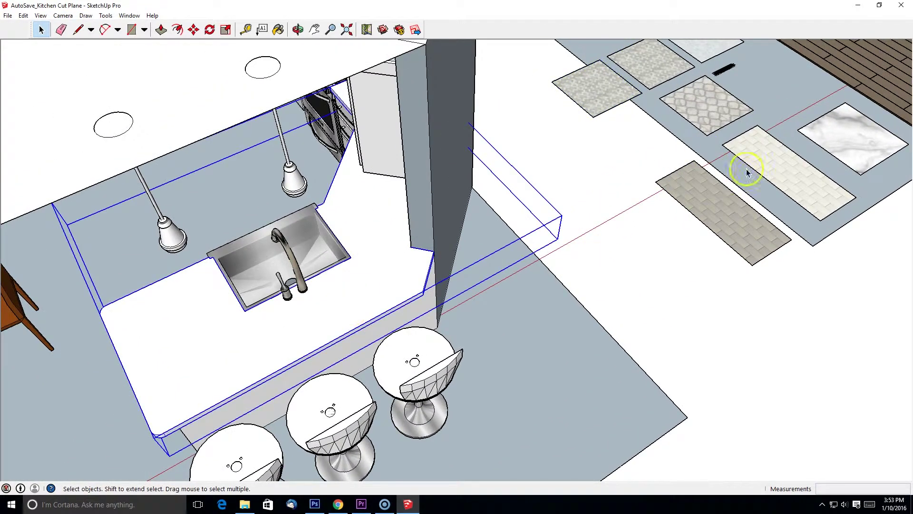
{"action": "left_click", "coordinate": [278, 29]}
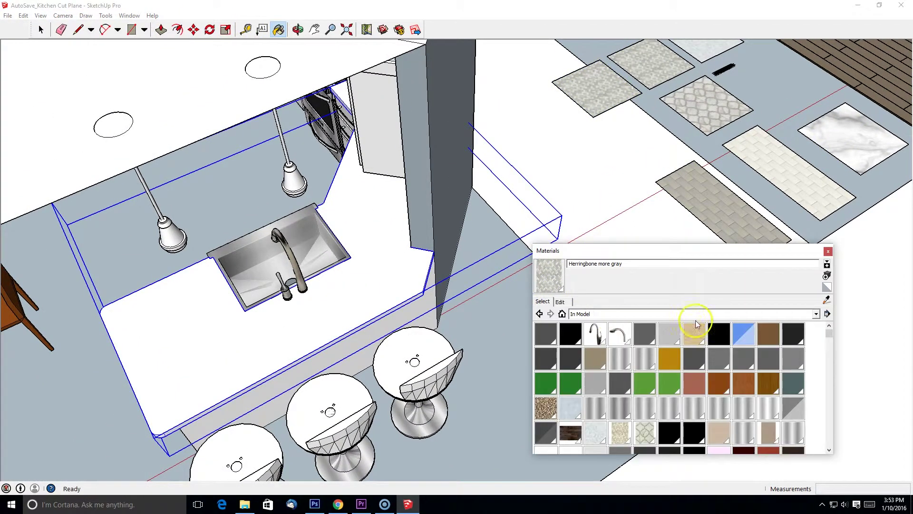
{"action": "left_click", "coordinate": [869, 143], "text": "alt"}
{"action": "left_click", "coordinate": [346, 302]}
Sample the Herringbone more gray material and try it on the back wall and side wall backsplashes.
{"action": "mouse_move", "coordinate": [347, 302]}
{"action": "middle_mouse_down"}
{"action": "mouse_move", "coordinate": [437, 241]}
{"action": "mouse_move", "coordinate": [200, 96]}
{"action": "mouse_move", "coordinate": [208, 148]}
{"action": "mouse_move", "coordinate": [173, 157]}
{"action": "mouse_move", "coordinate": [287, 240]}
{"action": "mouse_move", "coordinate": [306, 320]}
{"action": "mouse_move", "coordinate": [386, 234]}
{"action": "mouse_move", "coordinate": [371, 228]}
{"action": "middle_mouse_up"}
{"action": "middle_click_drag", "start_coordinate": [459, 162], "coordinate": [228, 214]}
{"action": "left_click", "coordinate": [826, 300]}
{"action": "left_click", "coordinate": [452, 272]}
{"action": "left_click", "coordinate": [124, 193]}
{"action": "middle_click_drag", "start_coordinate": [124, 192], "coordinate": [204, 167]}
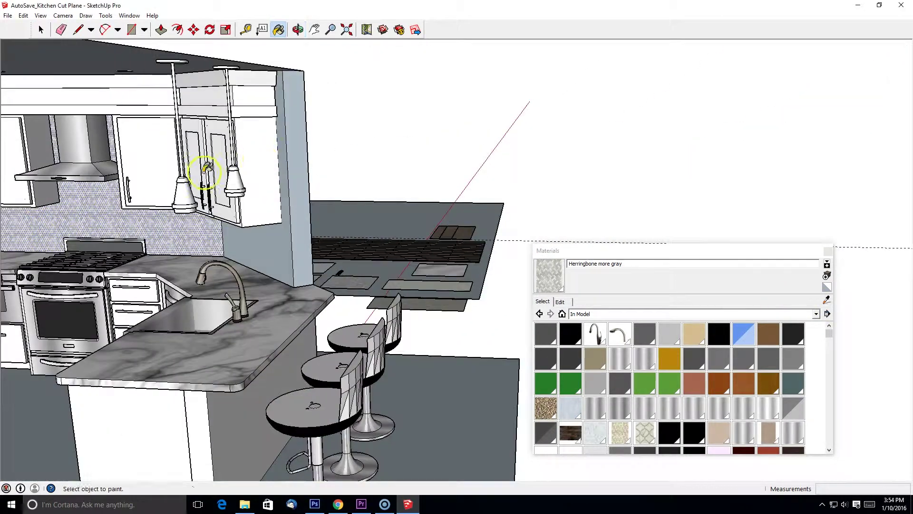
{"action": "scroll", "coordinate": [229, 228], "scroll_direction": "up", "scroll_amount": 5}
{"action": "scroll", "coordinate": [249, 245], "scroll_direction": "down", "scroll_amount": 2}
{"action": "mouse_move", "coordinate": [249, 245]}
{"action": "middle_mouse_down"}
{"action": "mouse_move", "coordinate": [296, 240]}
{"action": "mouse_move", "coordinate": [328, 258]}
{"action": "middle_mouse_up"}
{"action": "left_click", "coordinate": [327, 258]}
Sample the Toledo more beige arabesque tile and apply it to the back wall and side wall backsplashes.
{"action": "scroll", "coordinate": [328, 258], "scroll_direction": "down", "scroll_amount": 4}
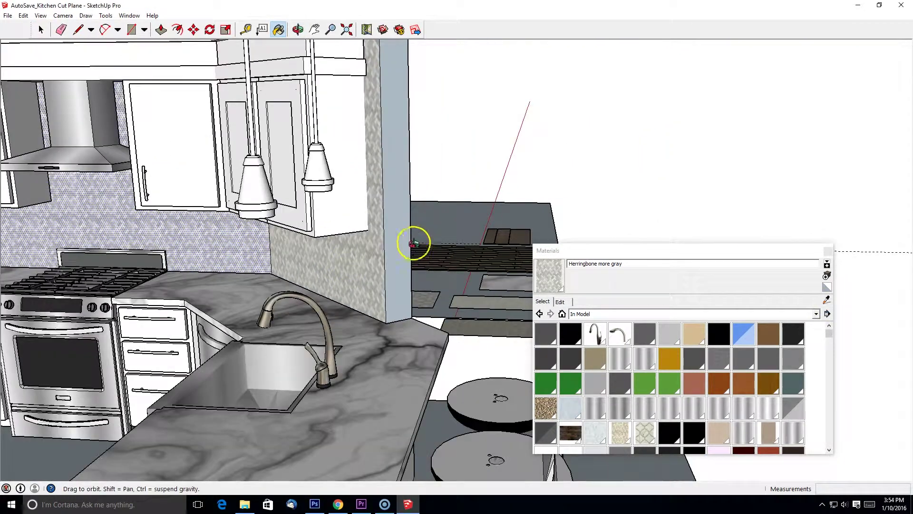
{"action": "middle_click_drag", "start_coordinate": [414, 243], "coordinate": [376, 307]}
{"action": "left_click", "coordinate": [827, 300]}
{"action": "left_click", "coordinate": [409, 295]}
{"action": "middle_click_drag", "start_coordinate": [219, 316], "coordinate": [239, 191]}
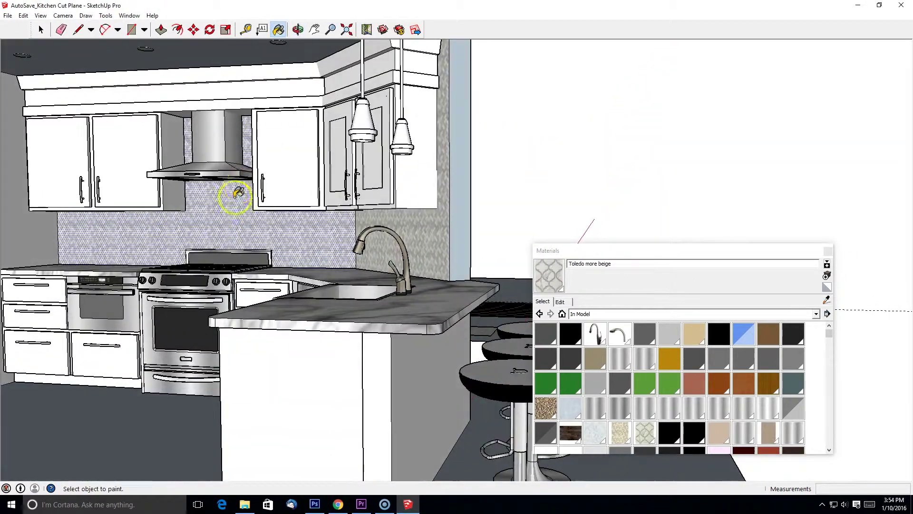
{"action": "scroll", "coordinate": [353, 230], "scroll_direction": "up", "scroll_amount": 5}
{"action": "scroll", "coordinate": [381, 209], "scroll_direction": "down", "scroll_amount": 3}
{"action": "scroll", "coordinate": [325, 260], "scroll_direction": "up", "scroll_amount": 1}
{"action": "scroll", "coordinate": [180, 330], "scroll_direction": "down", "scroll_amount": 4}
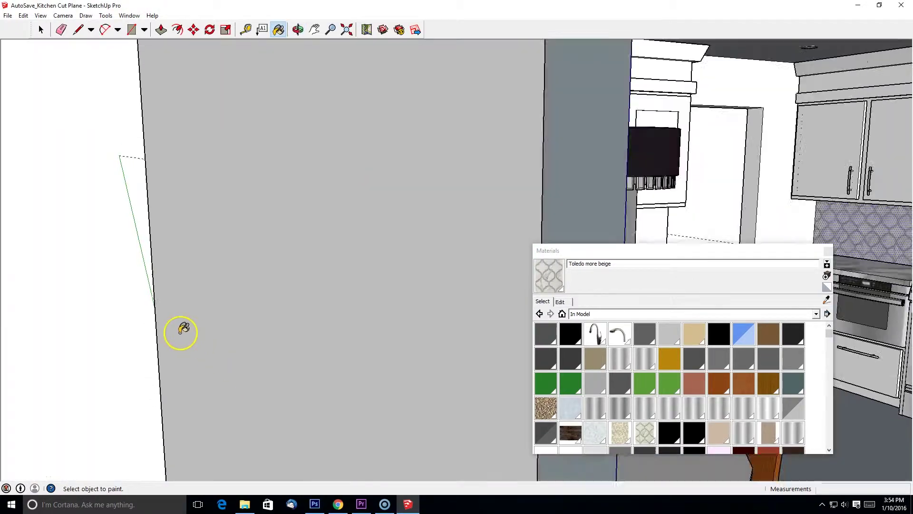
{"action": "middle_click_drag", "start_coordinate": [179, 330], "coordinate": [347, 198]}
{"action": "scroll", "coordinate": [472, 237], "scroll_direction": "up", "scroll_amount": 5}
{"action": "left_click", "coordinate": [472, 240]}
{"action": "mouse_move", "coordinate": [419, 240]}
{"action": "middle_mouse_down"}
{"action": "mouse_move", "coordinate": [491, 235]}
{"action": "mouse_move", "coordinate": [490, 207]}
{"action": "middle_mouse_up"}
{"action": "scroll", "coordinate": [490, 206], "scroll_direction": "down", "scroll_amount": 1}
Sample the off-white subway tile, Material10, and try it on the kitchen backsplash.
{"action": "mouse_move", "coordinate": [858, 146]}
{"action": "middle_mouse_down"}
{"action": "mouse_move", "coordinate": [483, 239]}
{"action": "mouse_move", "coordinate": [350, 297]}
{"action": "mouse_move", "coordinate": [237, 263]}
{"action": "mouse_move", "coordinate": [186, 260]}
{"action": "mouse_move", "coordinate": [241, 221]}
{"action": "mouse_move", "coordinate": [282, 210]}
{"action": "mouse_move", "coordinate": [224, 239]}
{"action": "mouse_move", "coordinate": [351, 212]}
{"action": "middle_mouse_up"}
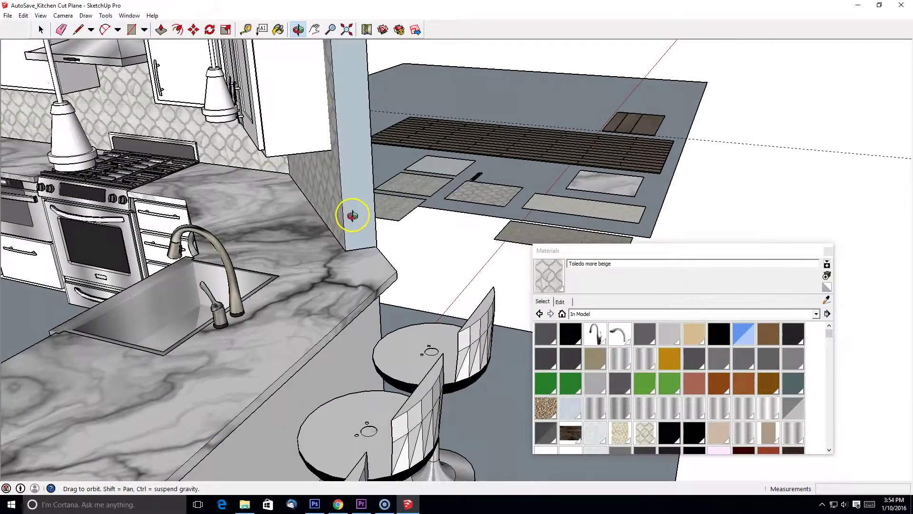
{"action": "left_click", "coordinate": [827, 299]}
{"action": "left_click", "coordinate": [563, 210]}
{"action": "left_click", "coordinate": [206, 141]}
{"action": "middle_click_drag", "start_coordinate": [206, 141], "coordinate": [231, 134]}
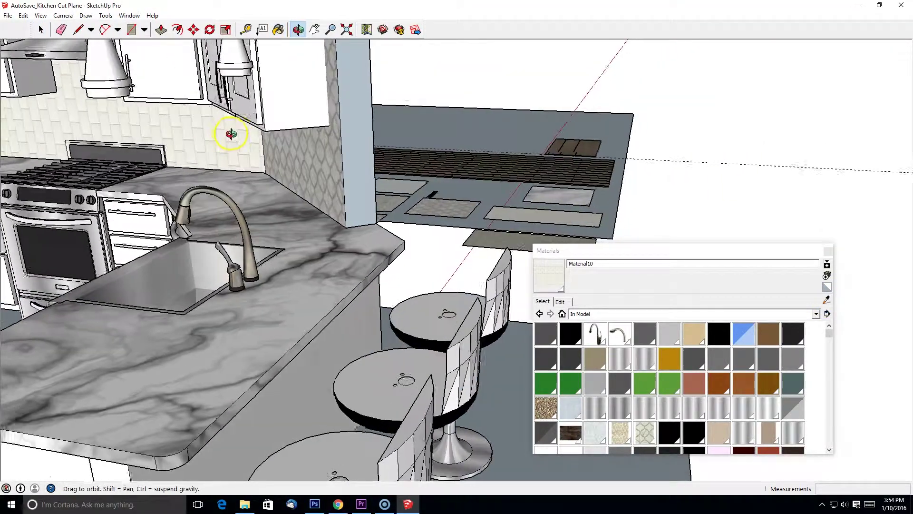
{"action": "mouse_move", "coordinate": [299, 170]}
{"action": "middle_mouse_down"}
{"action": "mouse_move", "coordinate": [316, 143]}
{"action": "mouse_move", "coordinate": [198, 177]}
{"action": "mouse_move", "coordinate": [204, 190]}
{"action": "middle_mouse_up"}
Try the white Jazz-Glass Miles Modular mosaic on the backsplash and return to the Toledo more beige tile.
{"action": "left_click", "coordinate": [826, 300]}
{"action": "middle_click_drag", "start_coordinate": [463, 243], "coordinate": [369, 279]}
{"action": "left_click", "coordinate": [371, 124]}
{"action": "mouse_move", "coordinate": [156, 233]}
{"action": "middle_mouse_down"}
{"action": "mouse_move", "coordinate": [196, 233]}
{"action": "mouse_move", "coordinate": [125, 186]}
{"action": "middle_mouse_up"}
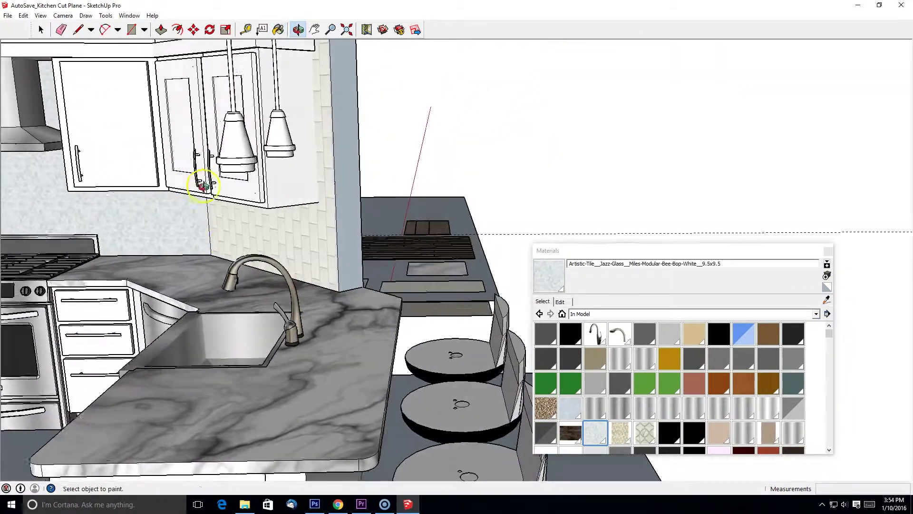
{"action": "mouse_move", "coordinate": [244, 244]}
{"action": "middle_mouse_down"}
{"action": "mouse_move", "coordinate": [136, 228]}
{"action": "mouse_move", "coordinate": [241, 240]}
{"action": "mouse_move", "coordinate": [373, 291]}
{"action": "mouse_move", "coordinate": [506, 282]}
{"action": "mouse_move", "coordinate": [522, 224]}
{"action": "mouse_move", "coordinate": [357, 265]}
{"action": "mouse_move", "coordinate": [251, 204]}
{"action": "mouse_move", "coordinate": [253, 246]}
{"action": "middle_mouse_up"}
{"action": "left_click", "coordinate": [204, 163], "text": "alt"}
Copy the dark wood plank floor sample by its corner to the front edge of the kitchen floor, near the dining table.
{"action": "mouse_move", "coordinate": [204, 163]}
{"action": "middle_mouse_down"}
{"action": "mouse_move", "coordinate": [333, 178]}
{"action": "mouse_move", "coordinate": [266, 195]}
{"action": "mouse_move", "coordinate": [300, 257]}
{"action": "mouse_move", "coordinate": [195, 212]}
{"action": "mouse_move", "coordinate": [169, 248]}
{"action": "mouse_move", "coordinate": [414, 238]}
{"action": "mouse_move", "coordinate": [434, 259]}
{"action": "mouse_move", "coordinate": [486, 259]}
{"action": "mouse_move", "coordinate": [373, 259]}
{"action": "mouse_move", "coordinate": [490, 297]}
{"action": "mouse_move", "coordinate": [355, 230]}
{"action": "mouse_move", "coordinate": [298, 307]}
{"action": "mouse_move", "coordinate": [500, 204]}
{"action": "middle_mouse_up"}
{"action": "left_click", "coordinate": [738, 163]}
{"action": "left_click", "coordinate": [760, 198]}
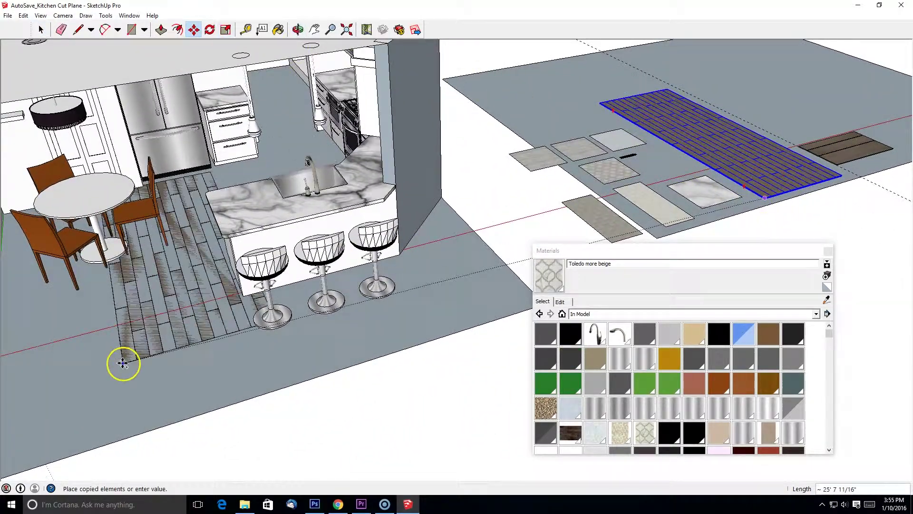
{"action": "left_click", "coordinate": [92, 445]}
Raise the copied plank floor by its corner so that it rests on top of the kitchen floor slab.
{"action": "middle_click_drag", "start_coordinate": [169, 389], "coordinate": [376, 290], "text": "shift"}
{"action": "scroll", "coordinate": [296, 356], "scroll_direction": "up", "scroll_amount": 4}
{"action": "scroll", "coordinate": [296, 356], "scroll_direction": "up", "scroll_amount": 2}
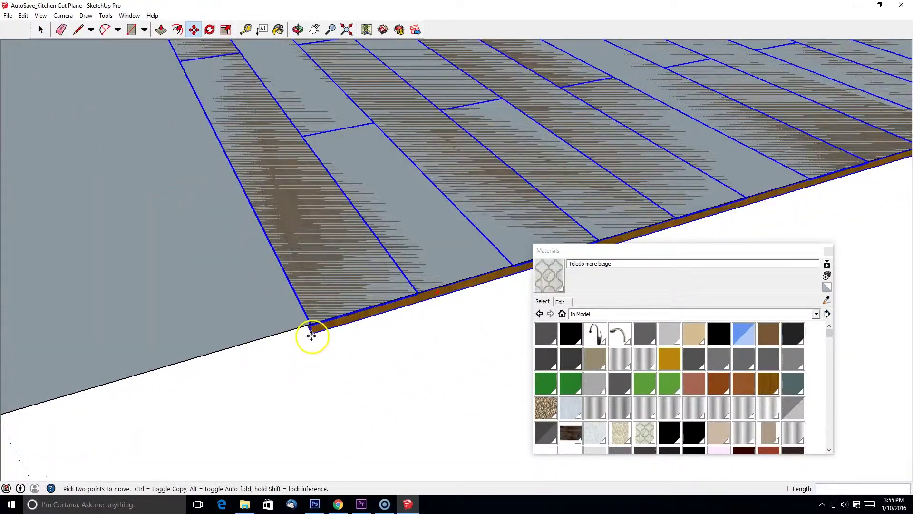
{"action": "left_click", "coordinate": [311, 332]}
{"action": "left_click", "coordinate": [309, 322]}
Move the copied plank floor into the outer front corner of the kitchen floor slab and deselect it.
{"action": "middle_click_drag", "start_coordinate": [310, 323], "coordinate": [365, 292]}
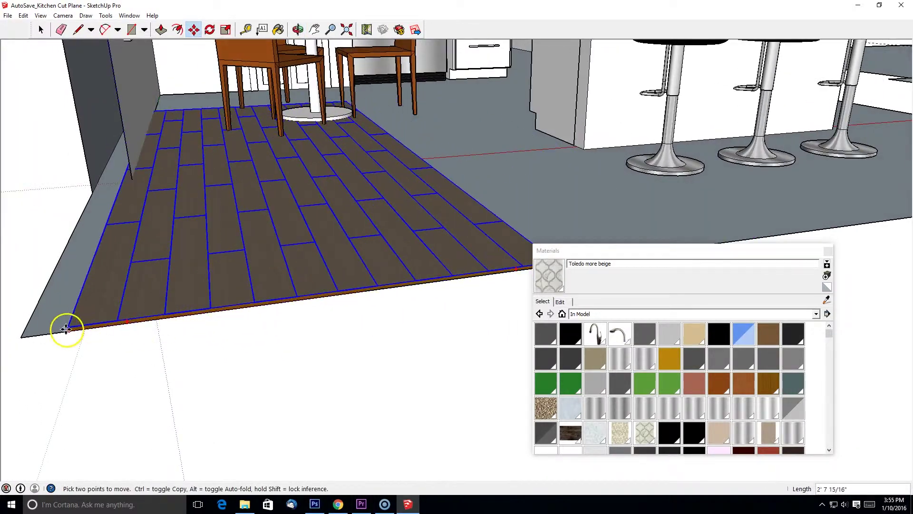
{"action": "middle_click_drag", "start_coordinate": [23, 337], "coordinate": [283, 276]}
{"action": "scroll", "coordinate": [284, 275], "scroll_direction": "down", "scroll_amount": 6}
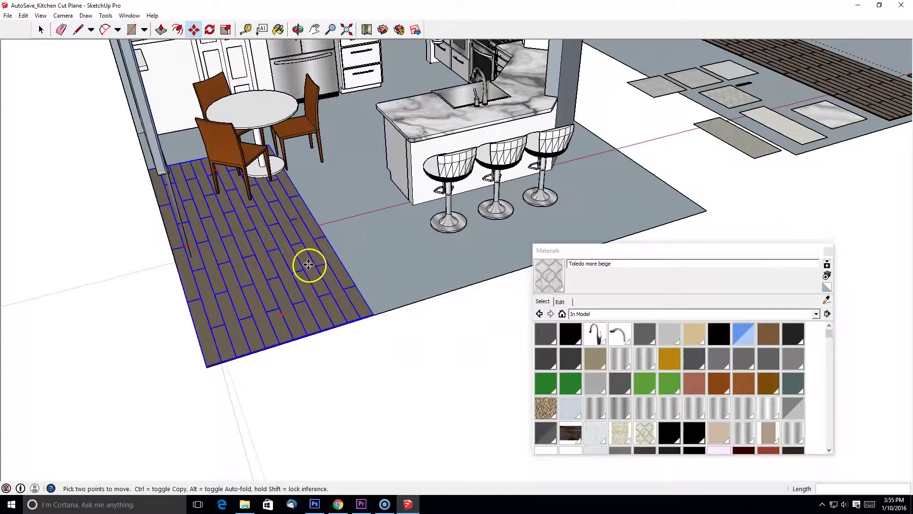
{"action": "left_click", "coordinate": [42, 30]}
{"action": "left_click", "coordinate": [416, 403]}
Open the dining chair component for editing, paint its geometry with the Charcoal material, and exit the component.
{"action": "scroll", "coordinate": [271, 137], "scroll_direction": "up", "scroll_amount": 2}
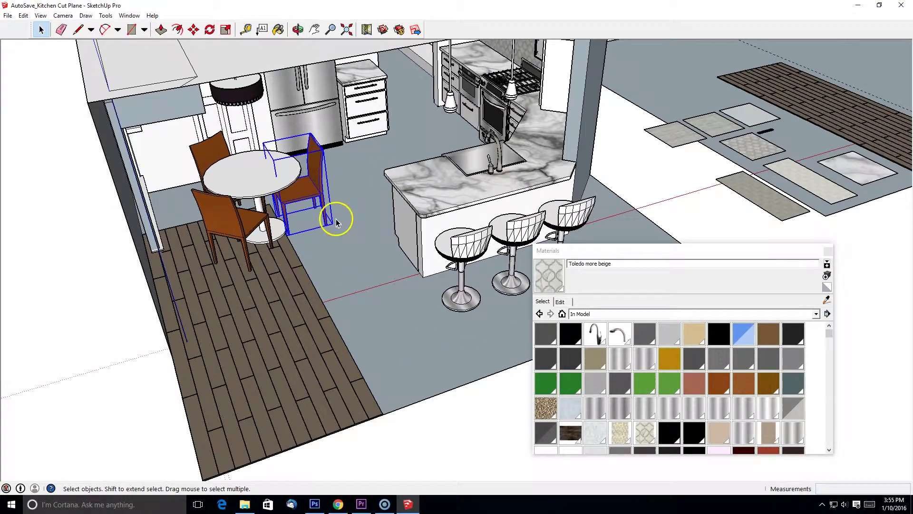
{"action": "scroll", "coordinate": [405, 267], "scroll_direction": "up", "scroll_amount": 2}
{"action": "left_click", "coordinate": [787, 336]}
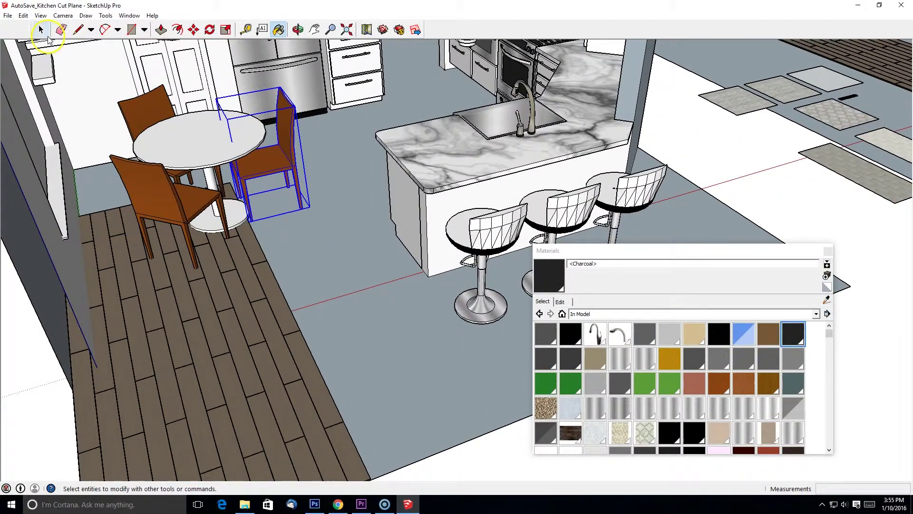
{"action": "left_click", "coordinate": [46, 34]}
{"action": "double_click", "coordinate": [257, 170]}
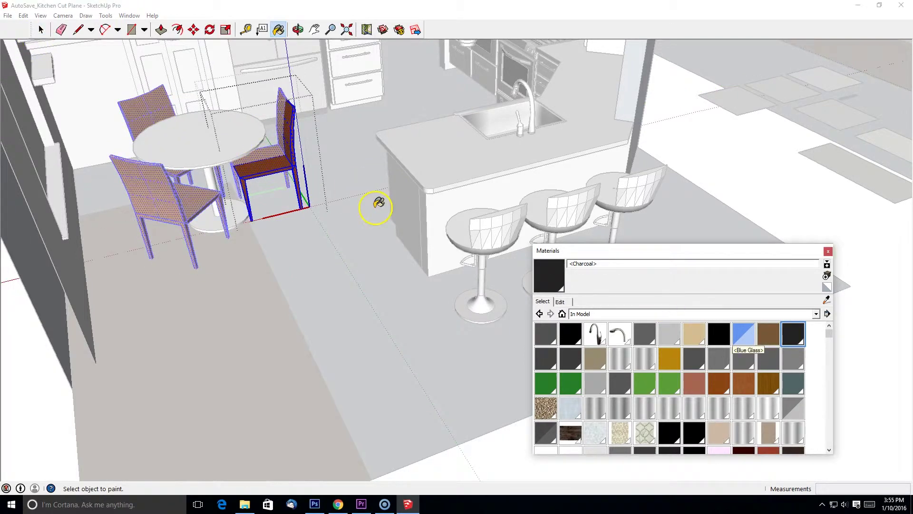
{"action": "left_click", "coordinate": [42, 30]}
{"action": "left_click", "coordinate": [322, 212]}
Paint the drawer fronts of the base cabinet beside the refrigerator with the 0135_DarkGray material.
{"action": "middle_click_drag", "start_coordinate": [322, 213], "coordinate": [333, 263]}
{"action": "scroll", "coordinate": [333, 263], "scroll_direction": "up", "scroll_amount": 10}
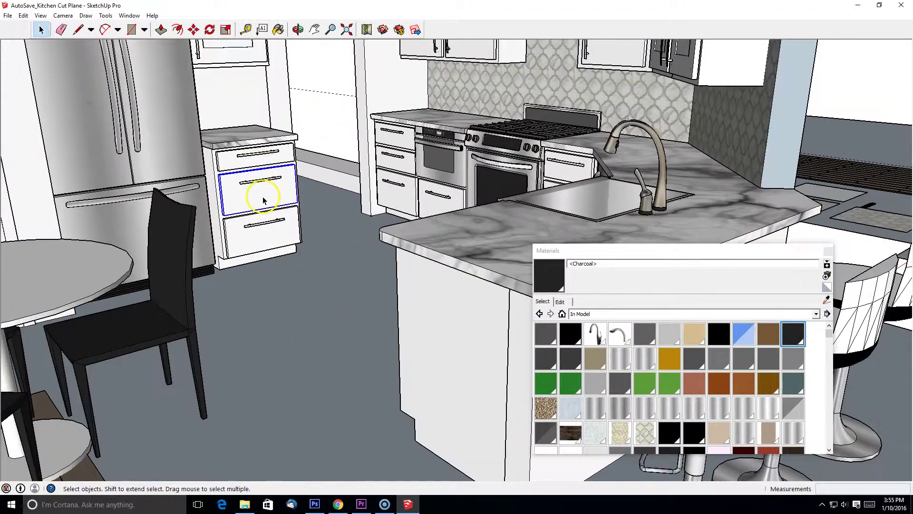
{"action": "scroll", "coordinate": [263, 201], "scroll_direction": "up", "scroll_amount": 5}
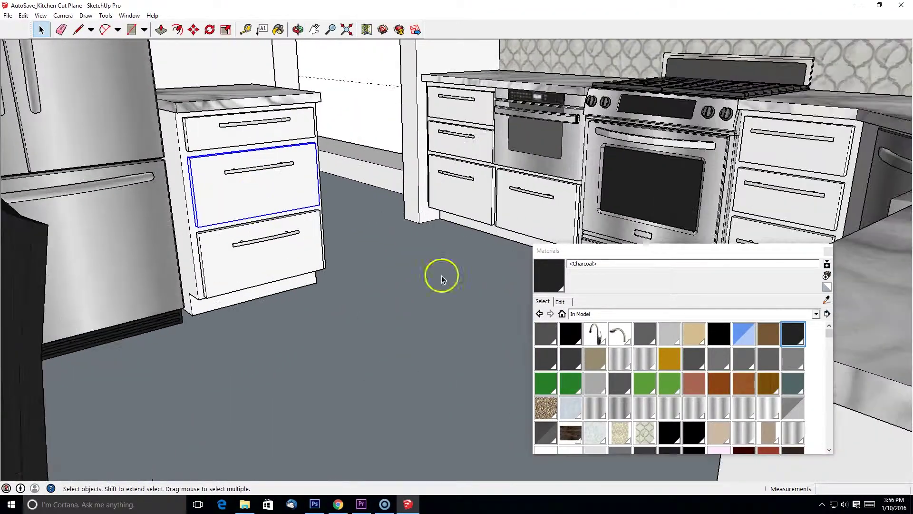
{"action": "left_click", "coordinate": [548, 333]}
{"action": "scroll", "coordinate": [357, 266], "scroll_direction": "down", "scroll_amount": 5}
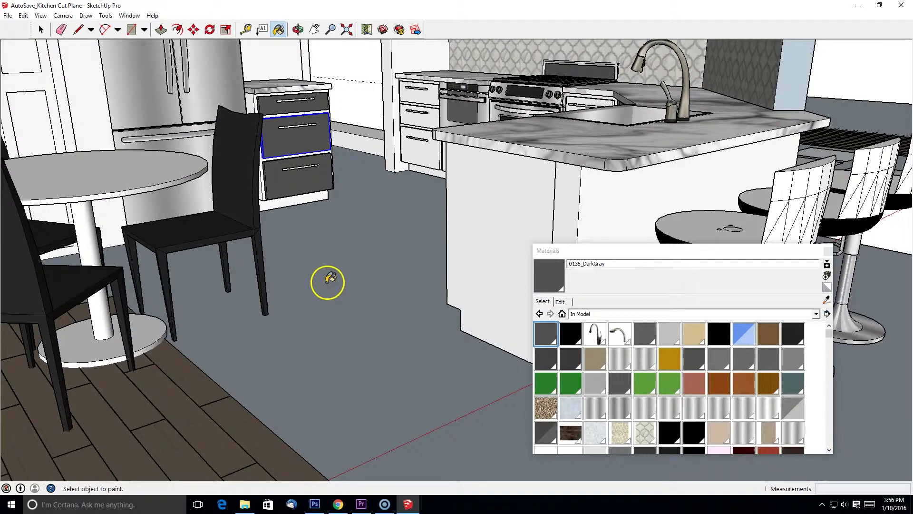
{"action": "scroll", "coordinate": [351, 210], "scroll_direction": "up", "scroll_amount": 6}
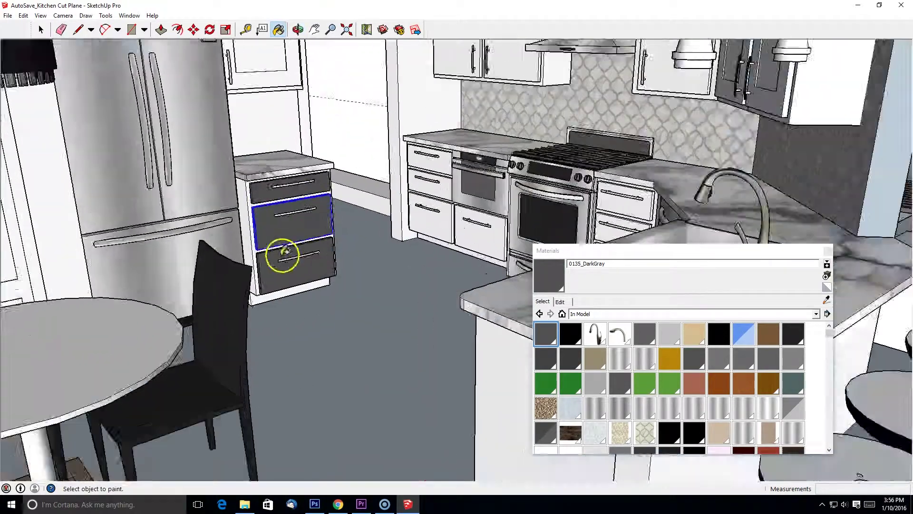
Paint the drawer fronts beside and below the built-in microwave, next to the range, with 0135_DarkGray.
{"action": "scroll", "coordinate": [257, 228], "scroll_direction": "up", "scroll_amount": 2}
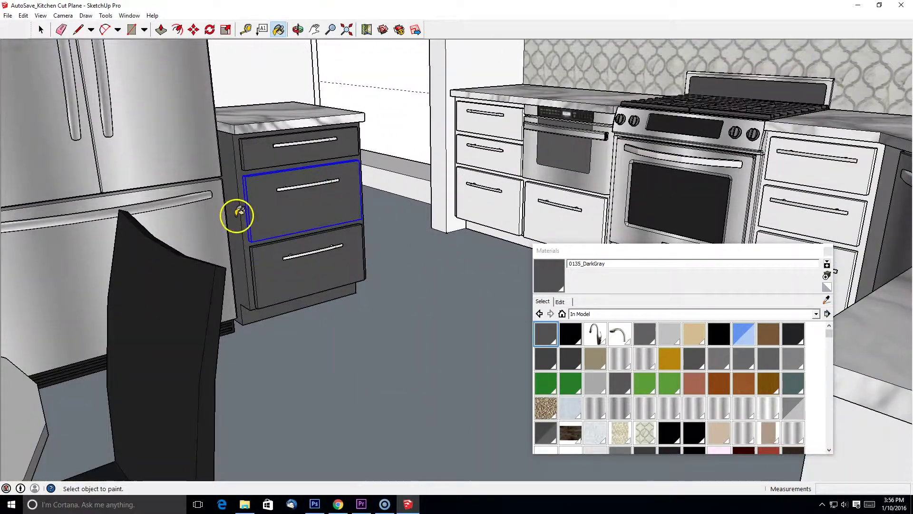
{"action": "mouse_move", "coordinate": [234, 209]}
{"action": "middle_mouse_down"}
{"action": "mouse_move", "coordinate": [292, 218]}
{"action": "mouse_move", "coordinate": [303, 210]}
{"action": "mouse_move", "coordinate": [309, 146]}
{"action": "mouse_move", "coordinate": [391, 245]}
{"action": "mouse_move", "coordinate": [457, 265]}
{"action": "mouse_move", "coordinate": [444, 270]}
{"action": "middle_mouse_up"}
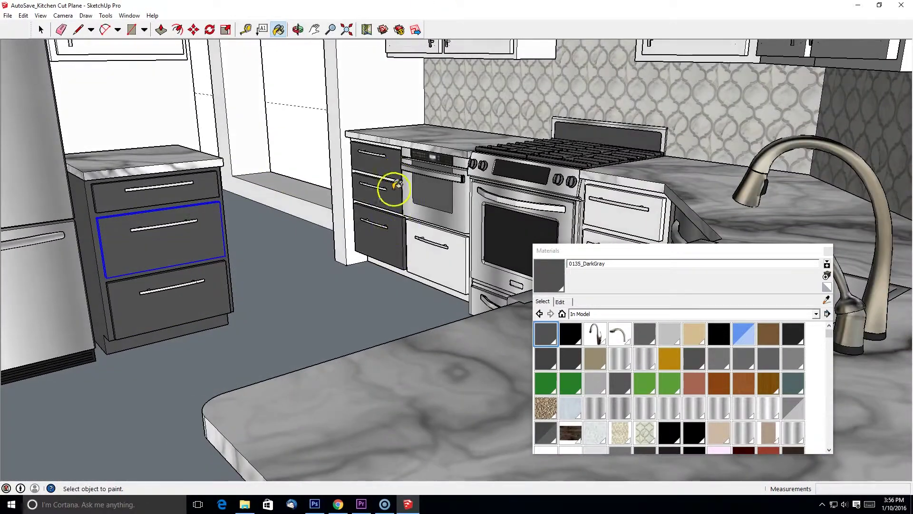
{"action": "left_click", "coordinate": [438, 252]}
{"action": "scroll", "coordinate": [435, 273], "scroll_direction": "up", "scroll_amount": 4}
{"action": "left_click", "coordinate": [420, 287]}
{"action": "scroll", "coordinate": [400, 276], "scroll_direction": "down", "scroll_amount": 5}
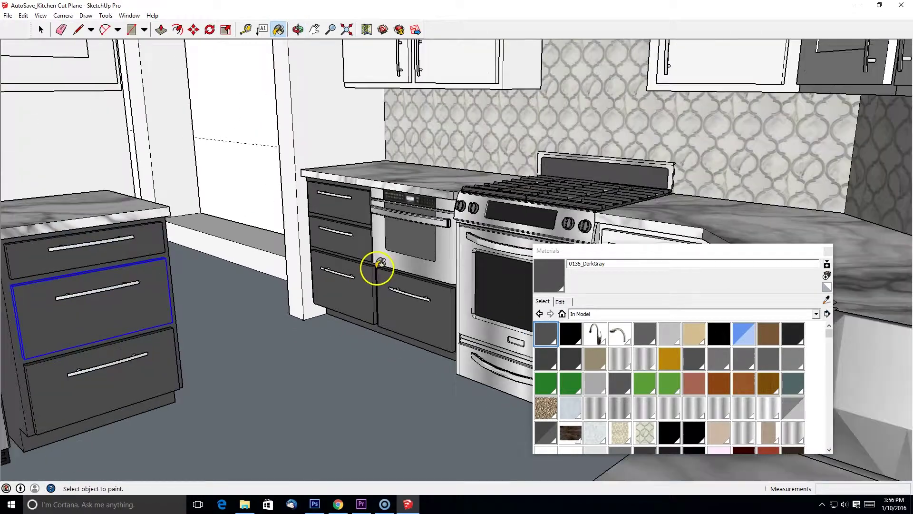
Paint the upper cabinets along the range wall and above the refrigerator, including their crown trim, with 0135_DarkGray.
{"action": "mouse_move", "coordinate": [377, 265]}
{"action": "middle_mouse_down", "text": "shift"}
{"action": "mouse_move", "coordinate": [323, 146]}
{"action": "mouse_move", "coordinate": [406, 163]}
{"action": "mouse_move", "coordinate": [383, 157]}
{"action": "mouse_move", "coordinate": [495, 140]}
{"action": "middle_mouse_up", "text": "shift"}
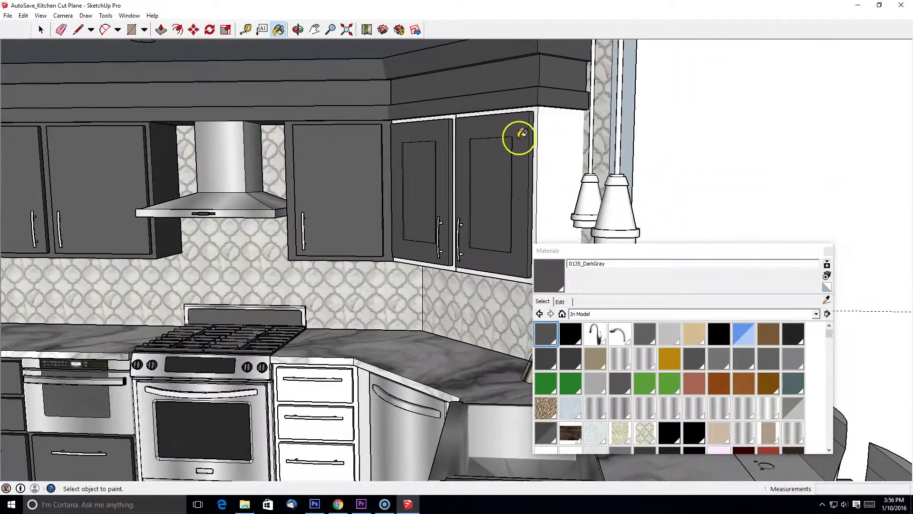
{"action": "middle_click_drag", "start_coordinate": [442, 234], "coordinate": [276, 233], "text": "shift"}
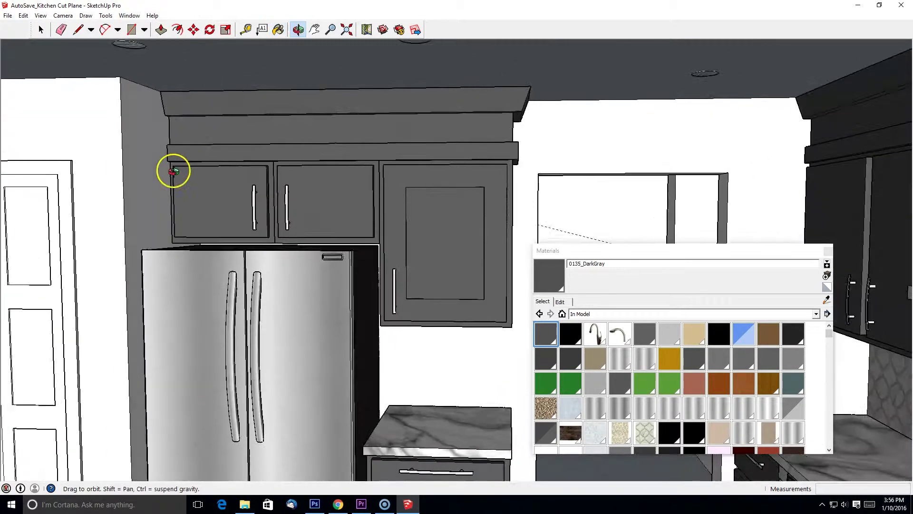
{"action": "middle_click_drag", "start_coordinate": [173, 172], "coordinate": [395, 225]}
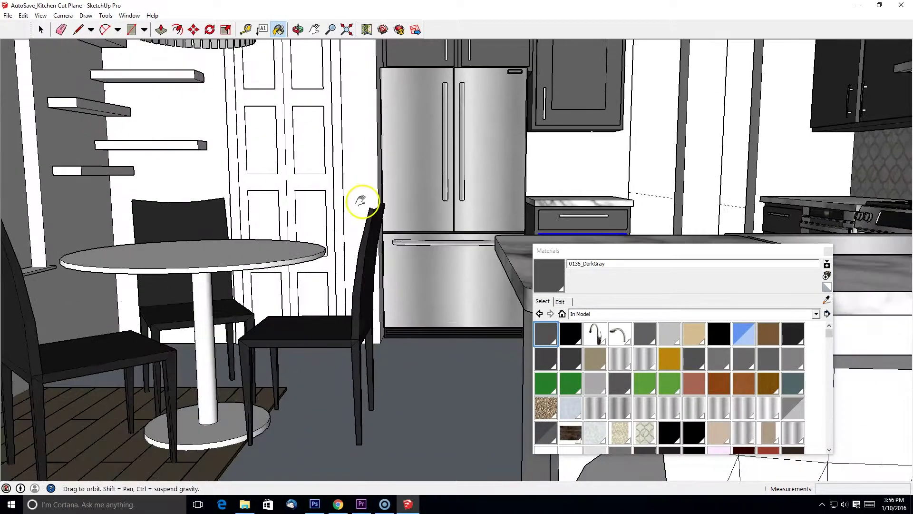
Paint the frames of the panelled double door beside the refrigerator with the Grayish floor material.
{"action": "middle_click_drag", "start_coordinate": [294, 367], "coordinate": [320, 421], "text": "shift"}
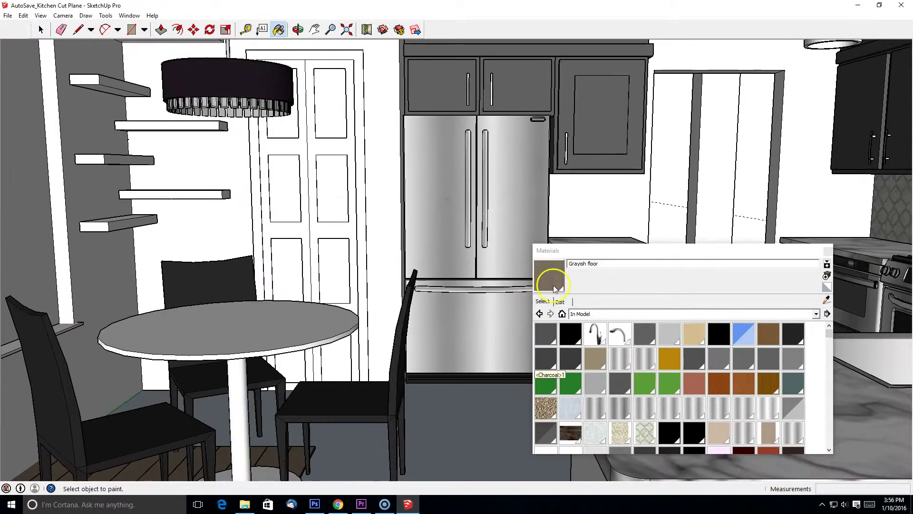
{"action": "scroll", "coordinate": [318, 133], "scroll_direction": "up", "scroll_amount": 4}
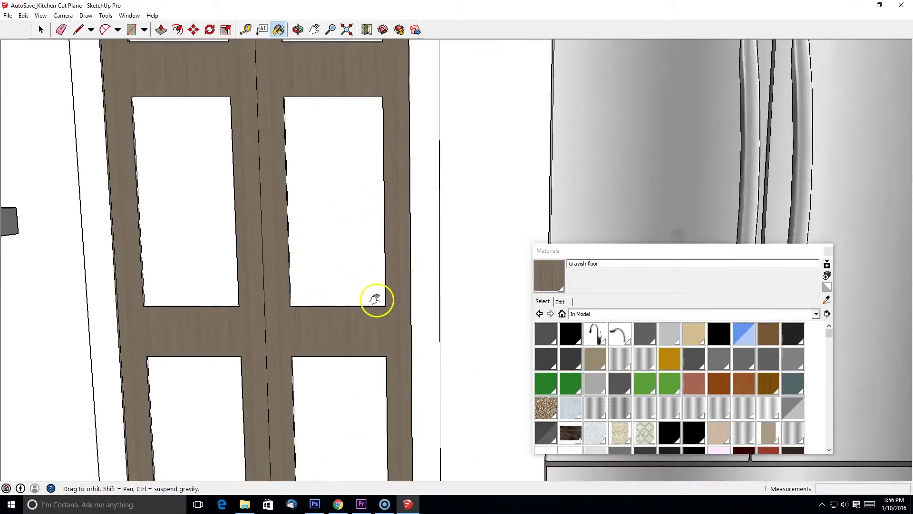
{"action": "scroll", "coordinate": [377, 299], "scroll_direction": "down", "scroll_amount": 4}
{"action": "middle_click_drag", "start_coordinate": [304, 253], "coordinate": [300, 215]}
{"action": "scroll", "coordinate": [300, 215], "scroll_direction": "down", "scroll_amount": 3}
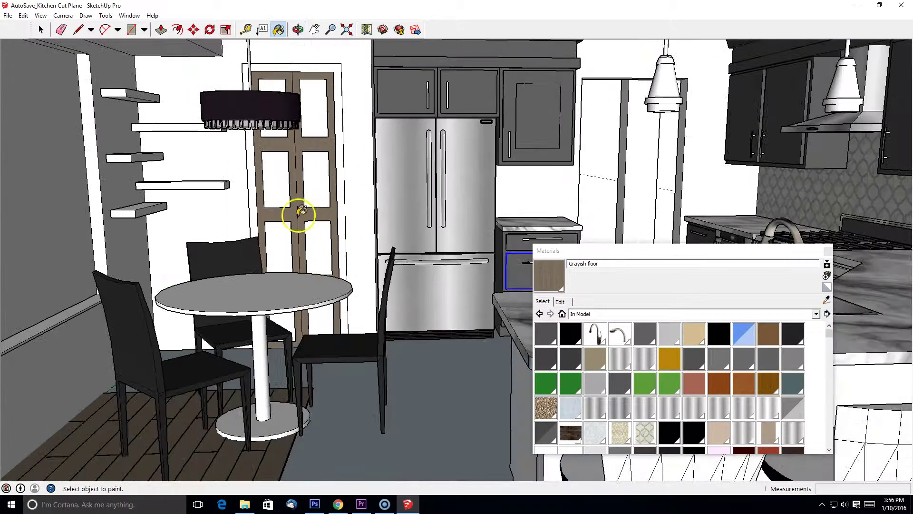
Paint the floating wall shelves in the dining corner with the Grayish floor material.
{"action": "middle_click_drag", "start_coordinate": [177, 177], "coordinate": [229, 215], "text": "shift"}
{"action": "middle_click_drag", "start_coordinate": [191, 133], "coordinate": [395, 156]}
{"action": "scroll", "coordinate": [323, 157], "scroll_direction": "up", "scroll_amount": 2}
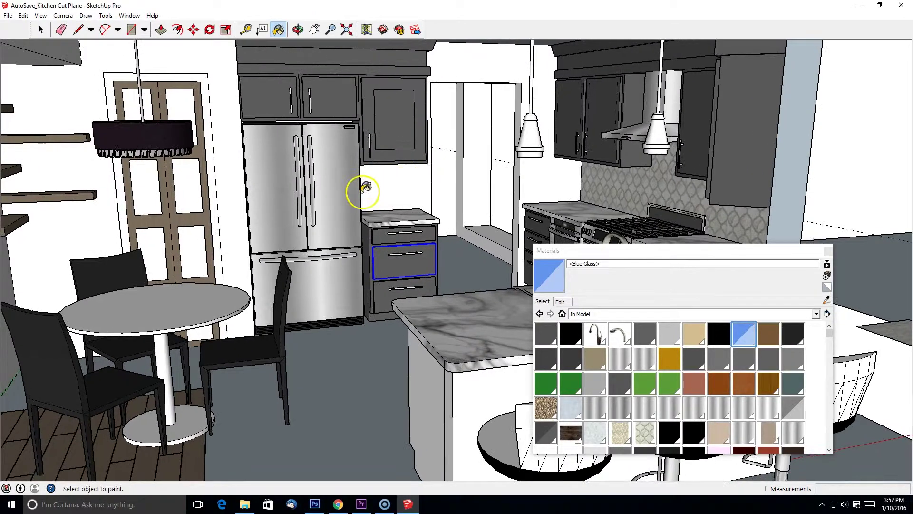
{"action": "mouse_move", "coordinate": [363, 190]}
{"action": "middle_mouse_down"}
{"action": "mouse_move", "coordinate": [352, 179]}
{"action": "mouse_move", "coordinate": [465, 179]}
{"action": "mouse_move", "coordinate": [369, 186]}
{"action": "middle_mouse_up"}
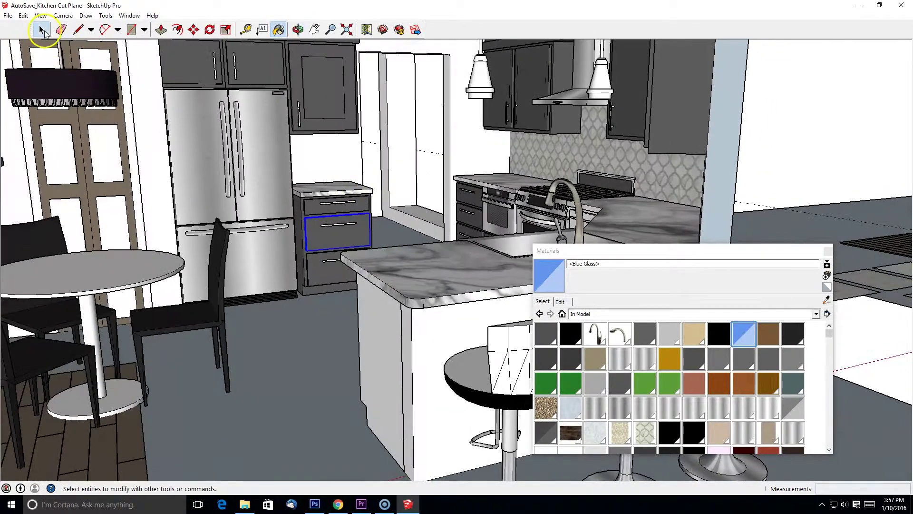
{"action": "scroll", "coordinate": [302, 198], "scroll_direction": "up", "scroll_amount": 10}
{"action": "scroll", "coordinate": [307, 213], "scroll_direction": "down", "scroll_amount": 8}
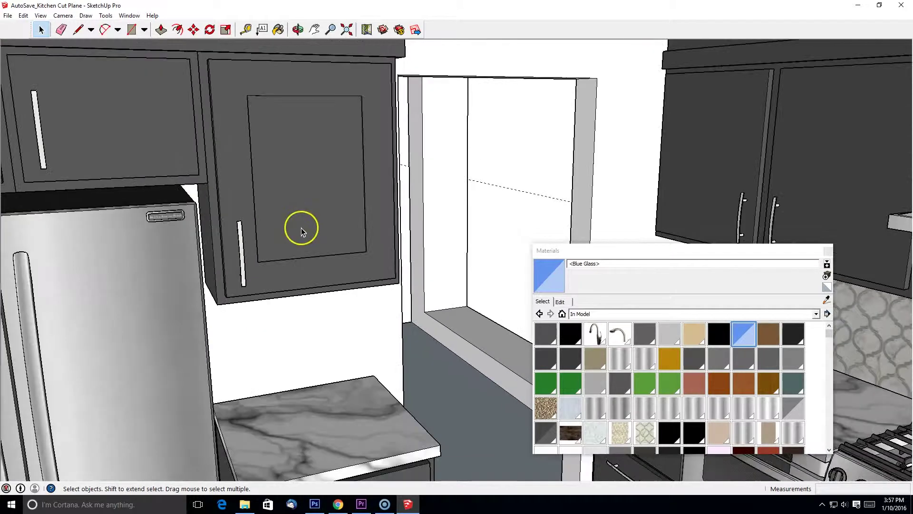
{"action": "middle_click_drag", "start_coordinate": [301, 226], "coordinate": [358, 267]}
{"action": "scroll", "coordinate": [381, 244], "scroll_direction": "down", "scroll_amount": 2}
{"action": "scroll", "coordinate": [502, 309], "scroll_direction": "up", "scroll_amount": 3}
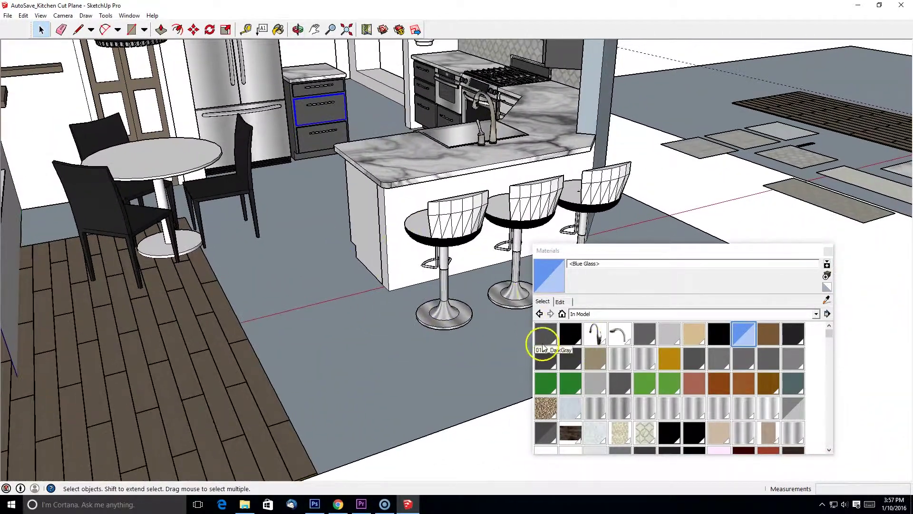
Paint the peninsula base, the panels around the dishwasher and the drawers beside the range with 0135_DarkGray.
{"action": "mouse_move", "coordinate": [396, 217]}
{"action": "middle_mouse_down"}
{"action": "mouse_move", "coordinate": [435, 219]}
{"action": "mouse_move", "coordinate": [444, 206]}
{"action": "mouse_move", "coordinate": [522, 232]}
{"action": "mouse_move", "coordinate": [445, 230]}
{"action": "middle_mouse_up"}
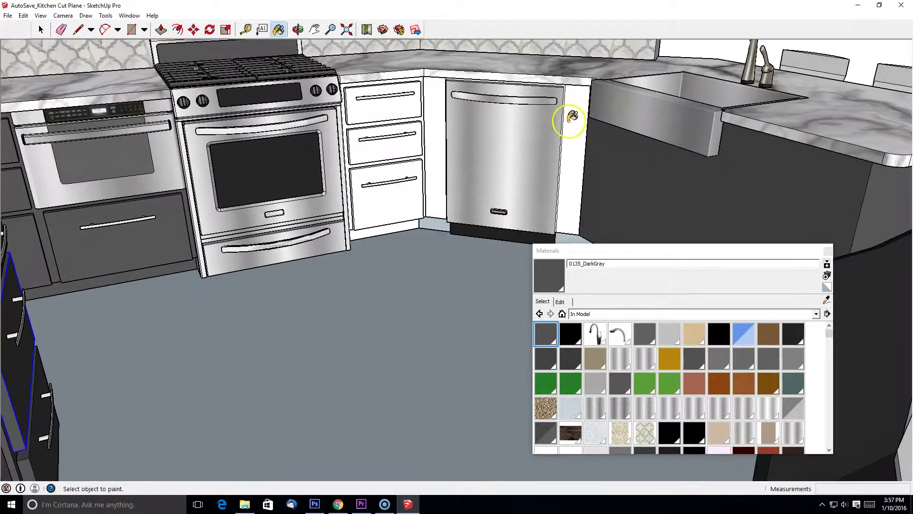
{"action": "scroll", "coordinate": [398, 170], "scroll_direction": "up", "scroll_amount": 3}
{"action": "left_click", "coordinate": [371, 215]}
{"action": "left_click", "coordinate": [378, 197]}
{"action": "left_click", "coordinate": [363, 126]}
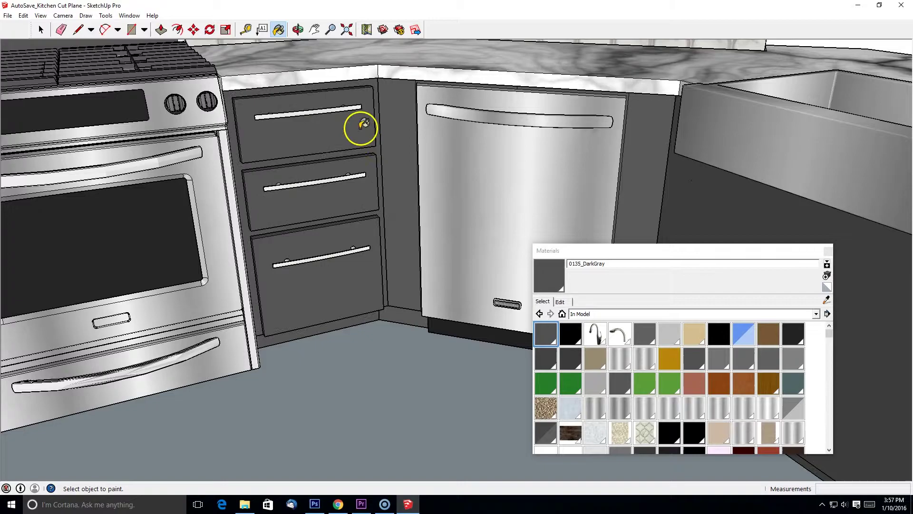
{"action": "mouse_move", "coordinate": [363, 126]}
{"action": "middle_mouse_down"}
{"action": "mouse_move", "coordinate": [359, 184]}
{"action": "mouse_move", "coordinate": [187, 208]}
{"action": "mouse_move", "coordinate": [289, 179]}
{"action": "mouse_move", "coordinate": [261, 186]}
{"action": "mouse_move", "coordinate": [292, 200]}
{"action": "mouse_move", "coordinate": [259, 186]}
{"action": "mouse_move", "coordinate": [122, 240]}
{"action": "mouse_move", "coordinate": [338, 213]}
{"action": "mouse_move", "coordinate": [308, 204]}
{"action": "mouse_move", "coordinate": [333, 207]}
{"action": "middle_mouse_up"}
Try the <Chipboard>1 material on the walls around the dining area.
{"action": "middle_click_drag", "start_coordinate": [315, 177], "coordinate": [172, 258]}
{"action": "left_click", "coordinate": [143, 316]}
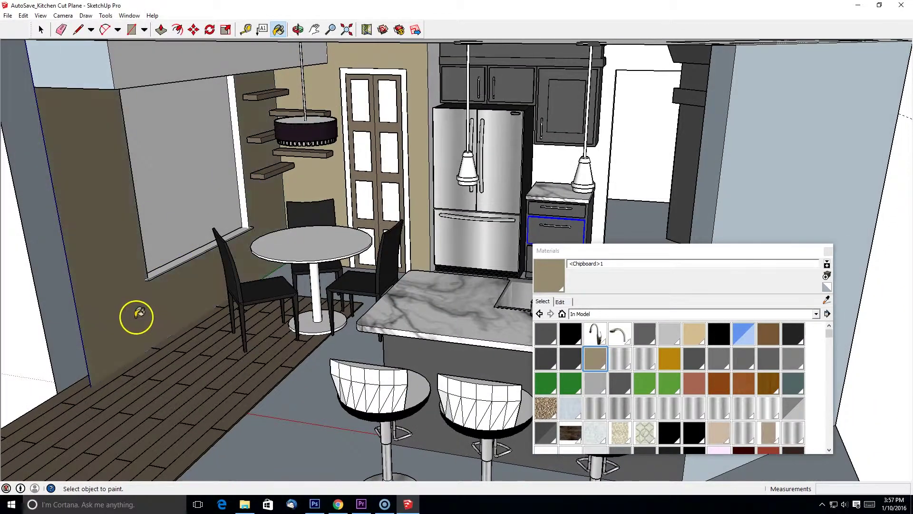
{"action": "mouse_move", "coordinate": [136, 316]}
{"action": "middle_mouse_down"}
{"action": "mouse_move", "coordinate": [218, 259]}
{"action": "mouse_move", "coordinate": [333, 219]}
{"action": "middle_mouse_up"}
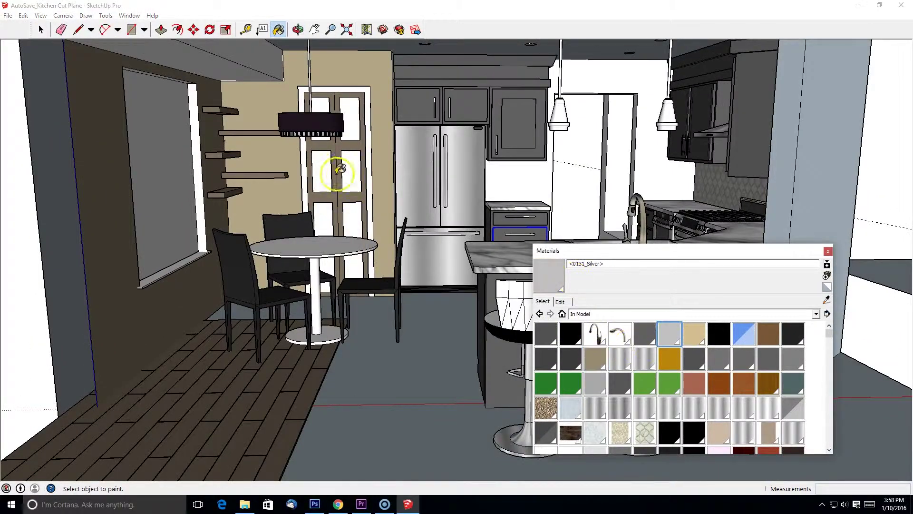
Paint the walls of the dining area and kitchen with the gray Material3 from the in-model materials.
{"action": "left_click_drag", "start_coordinate": [829, 333], "coordinate": [819, 424]}
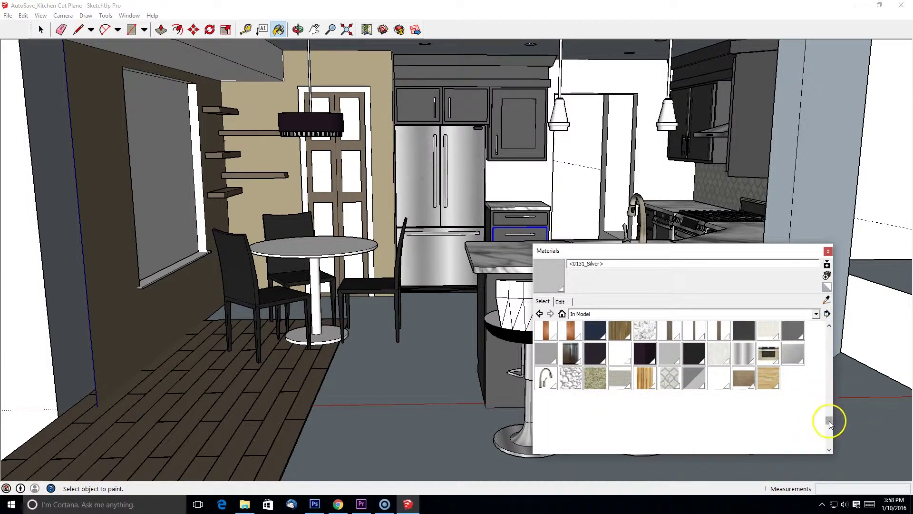
{"action": "left_click_drag", "start_coordinate": [830, 422], "coordinate": [838, 427]}
{"action": "left_click", "coordinate": [545, 348]}
{"action": "left_click", "coordinate": [378, 147]}
{"action": "mouse_move", "coordinate": [377, 147]}
{"action": "middle_mouse_down"}
{"action": "mouse_move", "coordinate": [305, 204]}
{"action": "mouse_move", "coordinate": [113, 176]}
{"action": "mouse_move", "coordinate": [281, 178]}
{"action": "mouse_move", "coordinate": [453, 218]}
{"action": "middle_mouse_up"}
{"action": "middle_click_drag", "start_coordinate": [543, 193], "coordinate": [365, 276], "text": "shift"}
Open the dining table for editing, paint its pedestal with Metal_Corrogated_Shiny and its round base with pewter, and exit the table.
{"action": "scroll", "coordinate": [365, 276], "scroll_direction": "up", "scroll_amount": 4}
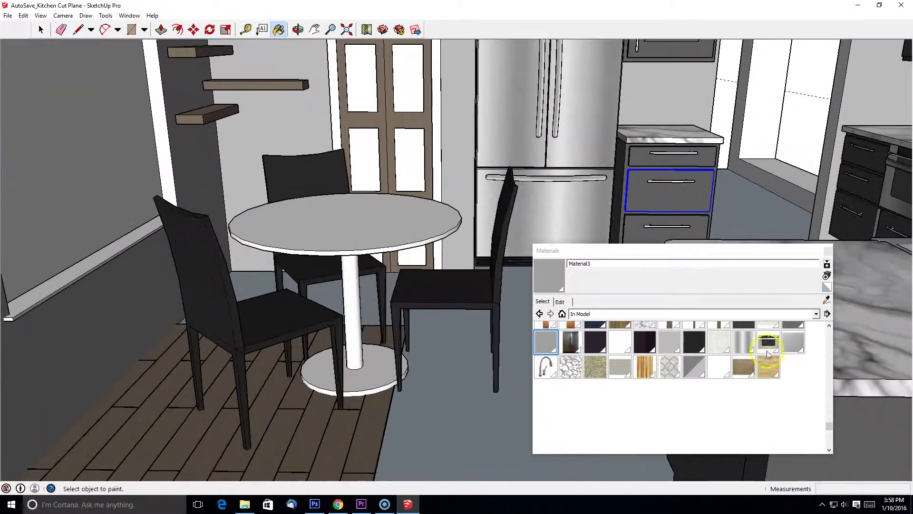
{"action": "left_click", "coordinate": [744, 342]}
{"action": "left_click", "coordinate": [351, 318]}
{"action": "key", "text": "ctrl+z"}
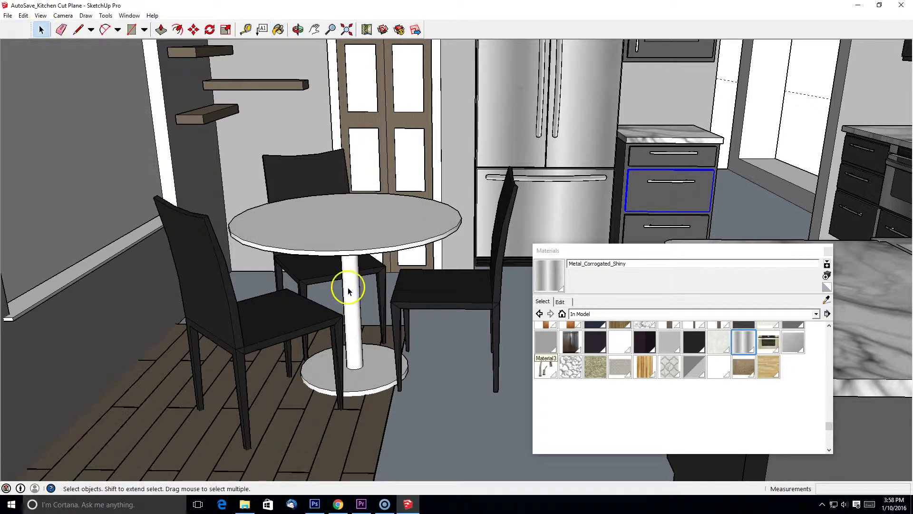
{"action": "double_click", "coordinate": [347, 287]}
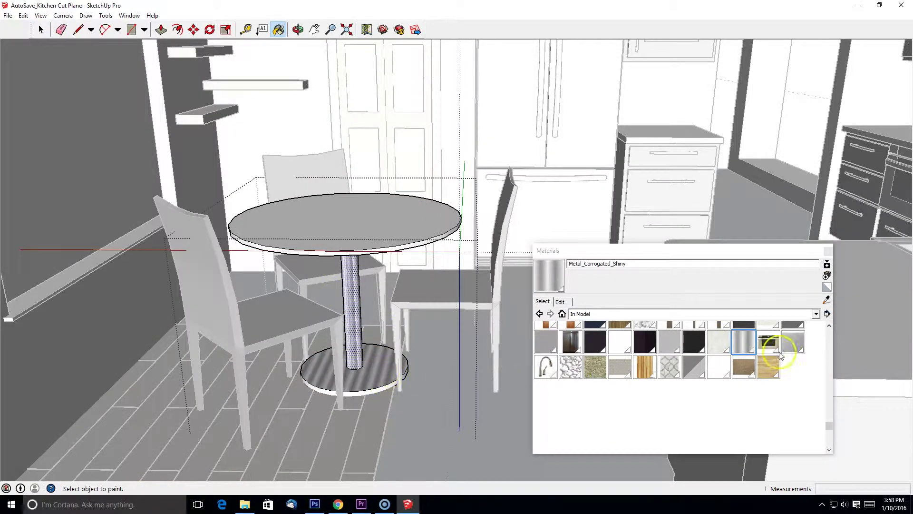
{"action": "scroll", "coordinate": [445, 365], "scroll_direction": "up", "scroll_amount": 5}
{"action": "middle_click_drag", "start_coordinate": [393, 381], "coordinate": [377, 314]}
{"action": "scroll", "coordinate": [365, 364], "scroll_direction": "down", "scroll_amount": 5}
{"action": "key", "text": "space"}
{"action": "key", "text": "Escape"}
{"action": "middle_click_drag", "start_coordinate": [399, 253], "coordinate": [379, 220]}
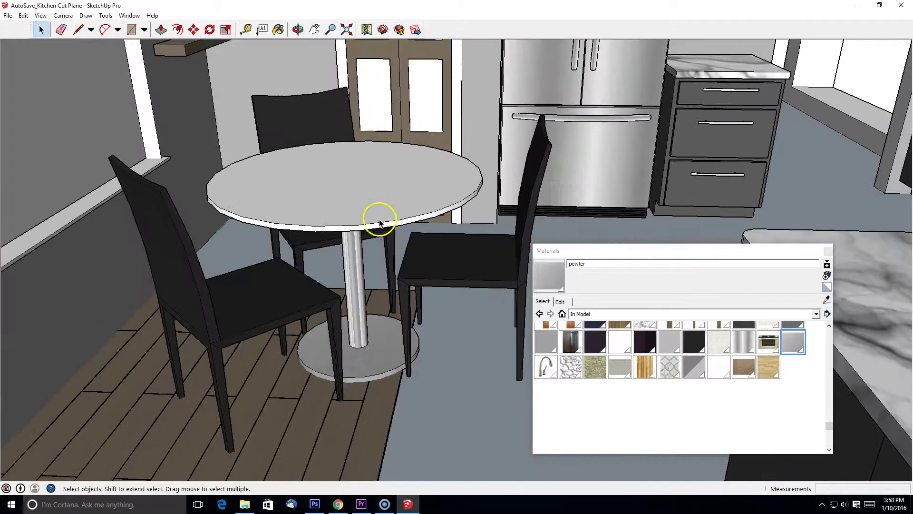
Open the dining table for editing, paint the tabletop's upper face and rim with <Blue Glass>, and exit the table.
{"action": "triple_click", "coordinate": [393, 209]}
{"action": "left_click_drag", "start_coordinate": [828, 431], "coordinate": [747, 343]}
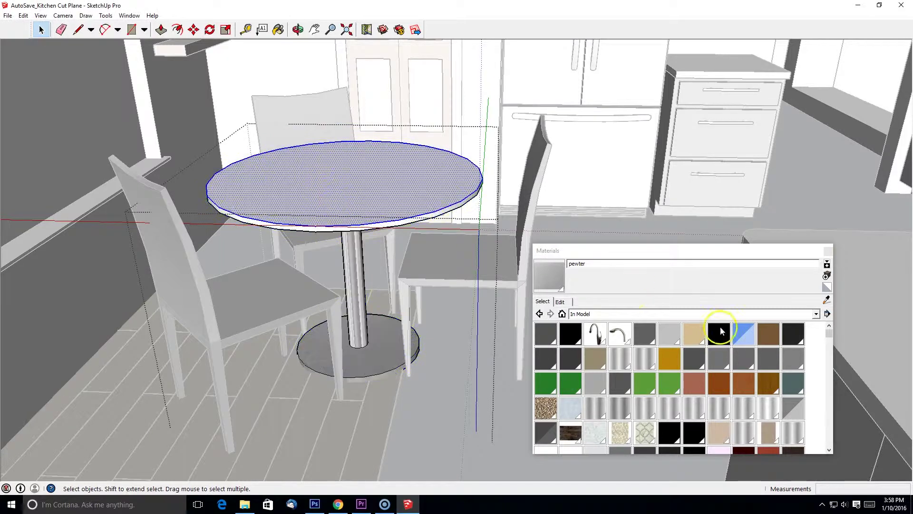
{"action": "left_click", "coordinate": [743, 333]}
{"action": "left_click", "coordinate": [394, 218]}
{"action": "mouse_move", "coordinate": [393, 218]}
{"action": "middle_mouse_down"}
{"action": "mouse_move", "coordinate": [393, 240]}
{"action": "mouse_move", "coordinate": [392, 233]}
{"action": "middle_mouse_up"}
{"action": "key", "text": "space"}
{"action": "key", "text": "Escape"}
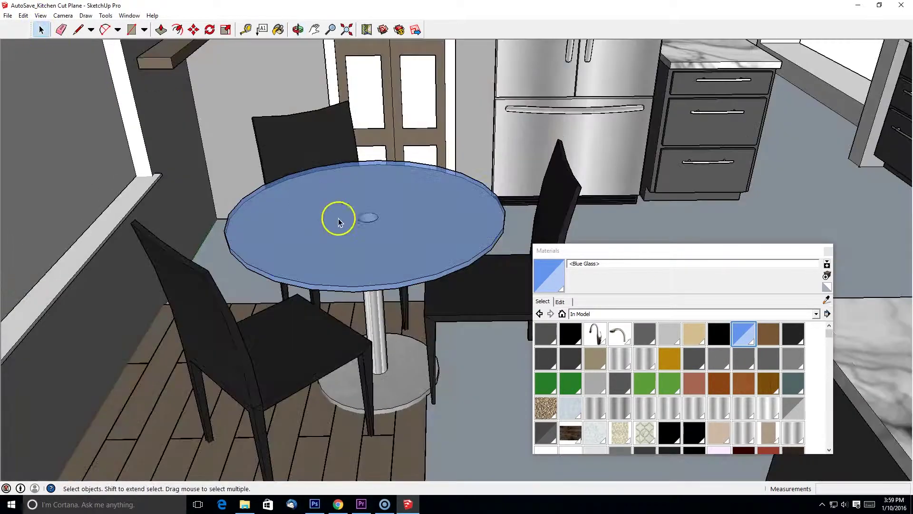
Paint the underside of the dining tabletop with <Blue Glass> inside the table component, and exit the component.
{"action": "middle_click_drag", "start_coordinate": [333, 271], "coordinate": [331, 133]}
{"action": "scroll", "coordinate": [377, 200], "scroll_direction": "up", "scroll_amount": 3}
{"action": "middle_click_drag", "start_coordinate": [377, 199], "coordinate": [458, 115]}
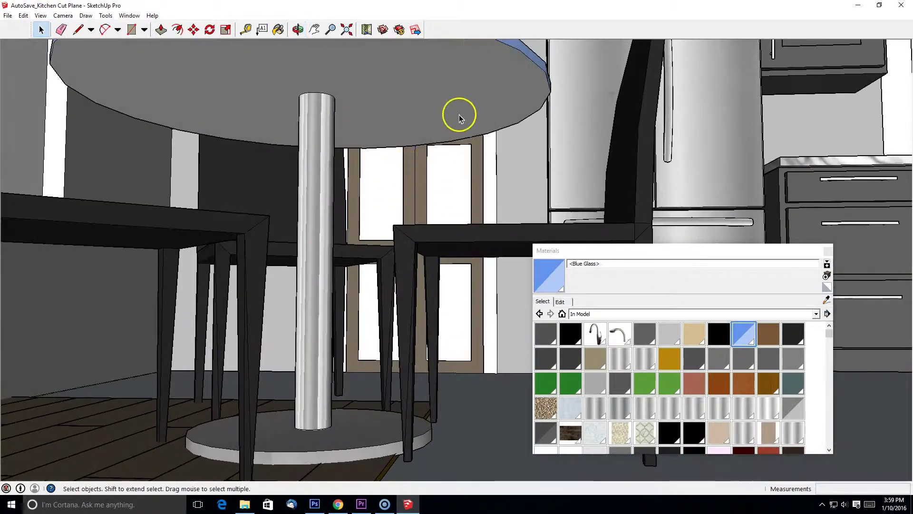
{"action": "double_click", "coordinate": [468, 101]}
{"action": "triple_click", "coordinate": [467, 101]}
{"action": "left_click", "coordinate": [471, 111]}
{"action": "left_click", "coordinate": [743, 333]}
{"action": "left_click", "coordinate": [447, 119]}
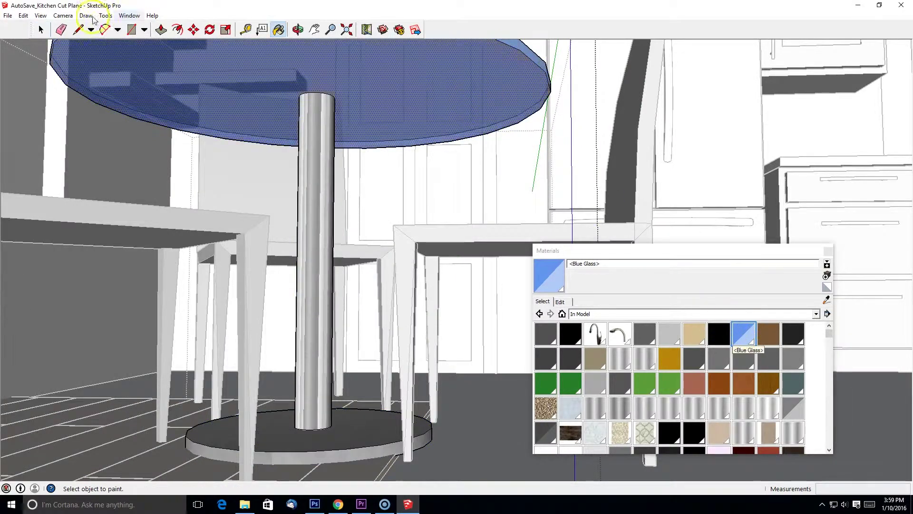
{"action": "left_click", "coordinate": [40, 30]}
{"action": "left_click", "coordinate": [373, 163]}
{"action": "mouse_move", "coordinate": [373, 163]}
{"action": "middle_mouse_down"}
{"action": "mouse_move", "coordinate": [405, 322]}
{"action": "mouse_move", "coordinate": [367, 367]}
{"action": "mouse_move", "coordinate": [288, 237]}
{"action": "middle_mouse_up"}
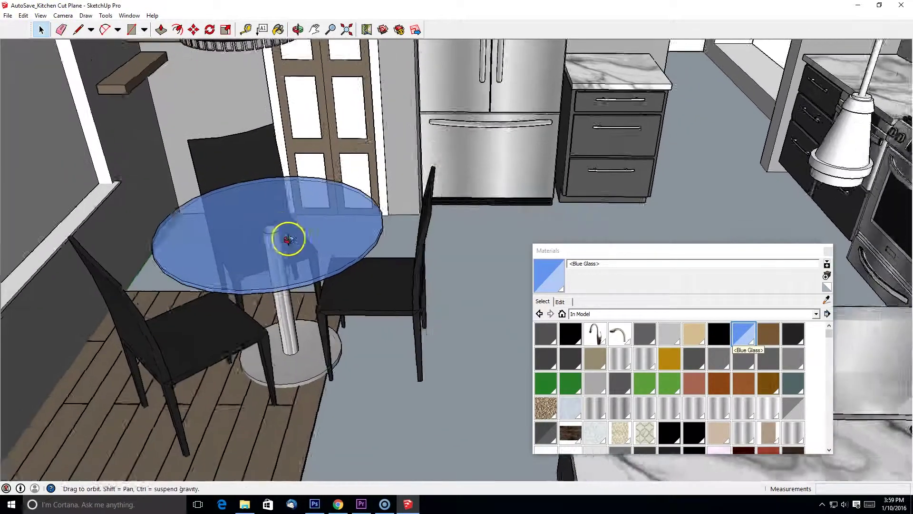
Paint the nearest bar stool at the peninsula with the dark red Color_A21 material.
{"action": "scroll", "coordinate": [351, 212], "scroll_direction": "up", "scroll_amount": 6}
{"action": "scroll", "coordinate": [333, 209], "scroll_direction": "down", "scroll_amount": 10}
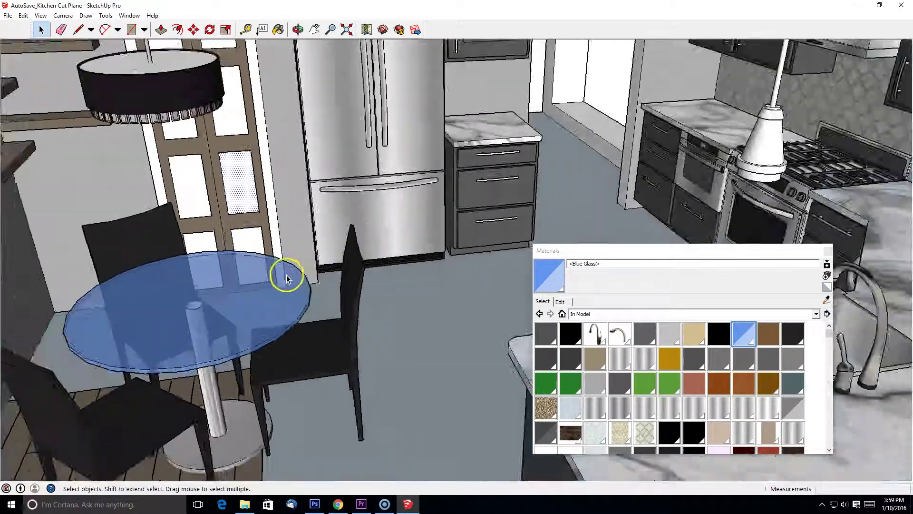
{"action": "scroll", "coordinate": [287, 271], "scroll_direction": "down", "scroll_amount": 5}
{"action": "middle_click_drag", "start_coordinate": [286, 265], "coordinate": [385, 313]}
{"action": "left_click_drag", "start_coordinate": [829, 336], "coordinate": [830, 384]}
{"action": "left_click", "coordinate": [391, 200]}
{"action": "scroll", "coordinate": [372, 236], "scroll_direction": "up", "scroll_amount": 4}
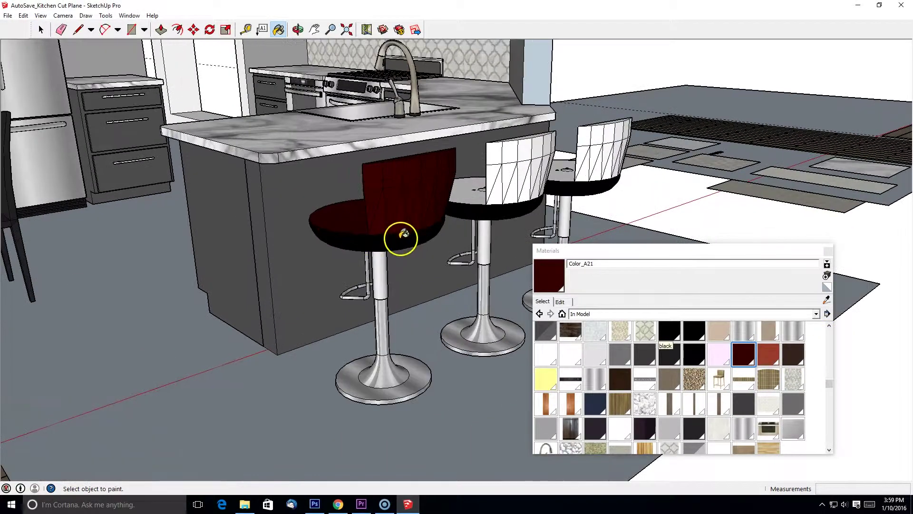
Open the bar stool component for editing, paint all of its seat and backrest geometry with Color_A21, and exit the component.
{"action": "left_click", "coordinate": [41, 30]}
{"action": "triple_click", "coordinate": [341, 247]}
{"action": "double_click", "coordinate": [345, 251]}
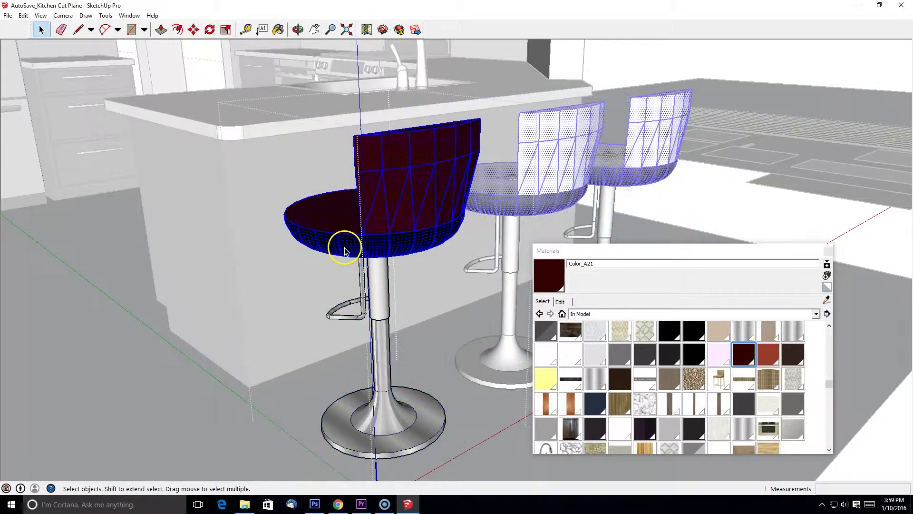
{"action": "left_click", "coordinate": [41, 30]}
{"action": "key", "text": "Escape"}
{"action": "mouse_move", "coordinate": [384, 225]}
{"action": "middle_mouse_down"}
{"action": "mouse_move", "coordinate": [389, 233]}
{"action": "mouse_move", "coordinate": [265, 242]}
{"action": "mouse_move", "coordinate": [402, 281]}
{"action": "mouse_move", "coordinate": [471, 269]}
{"action": "mouse_move", "coordinate": [398, 306]}
{"action": "mouse_move", "coordinate": [427, 290]}
{"action": "mouse_move", "coordinate": [426, 344]}
{"action": "mouse_move", "coordinate": [463, 173]}
{"action": "middle_mouse_up"}
{"action": "scroll", "coordinate": [265, 243], "scroll_direction": "down", "scroll_amount": 4}
{"action": "scroll", "coordinate": [397, 306], "scroll_direction": "up", "scroll_amount": 3}
{"action": "left_click", "coordinate": [426, 344]}
Inside the bar stool component, move the whole seat and backrest up 1/8" along the blue axis, and exit the component.
{"action": "scroll", "coordinate": [452, 238], "scroll_direction": "up", "scroll_amount": 3}
{"action": "double_click", "coordinate": [452, 238]}
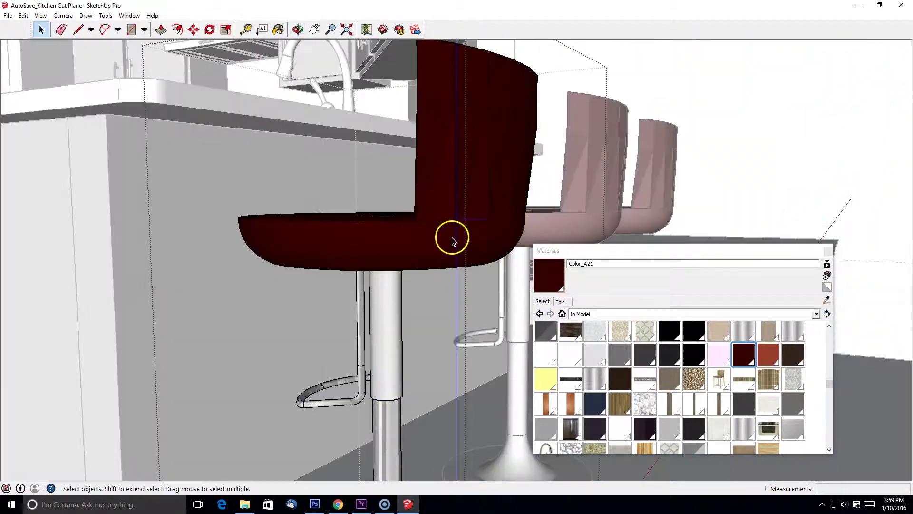
{"action": "middle_click_drag", "start_coordinate": [449, 250], "coordinate": [446, 288]}
{"action": "left_click", "coordinate": [446, 288]}
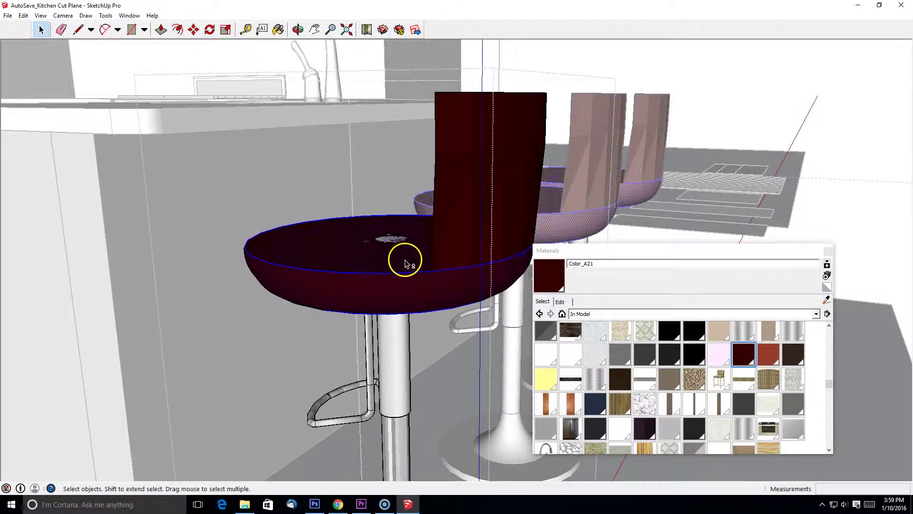
{"action": "middle_click_drag", "start_coordinate": [450, 138], "coordinate": [425, 292]}
{"action": "key", "text": "m"}
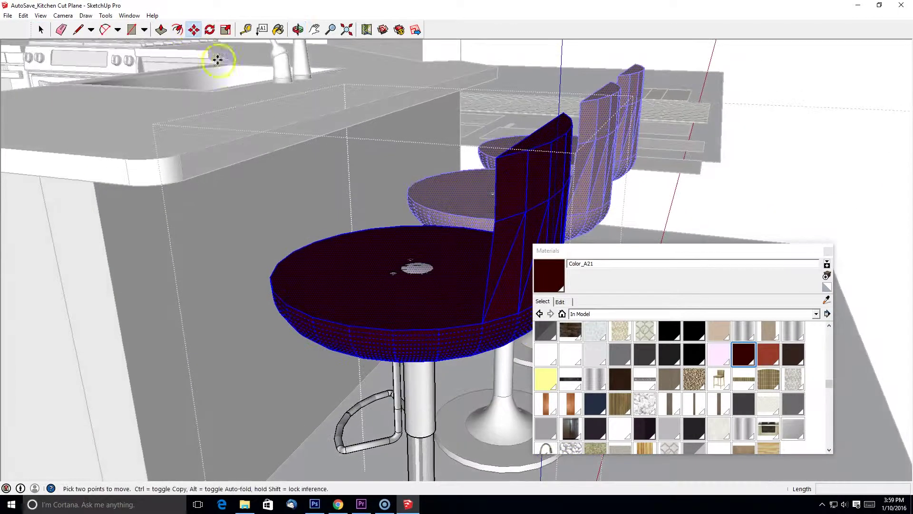
{"action": "left_click", "coordinate": [425, 292]}
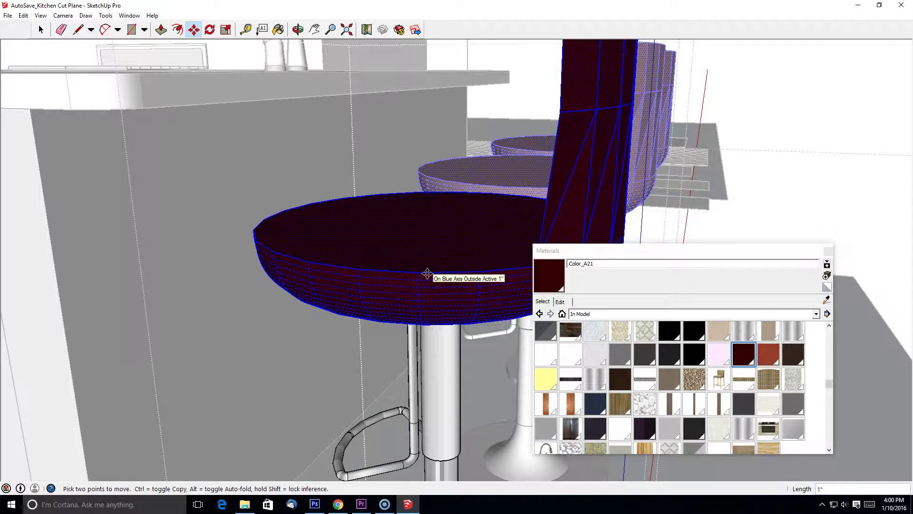
{"action": "left_click", "coordinate": [434, 272]}
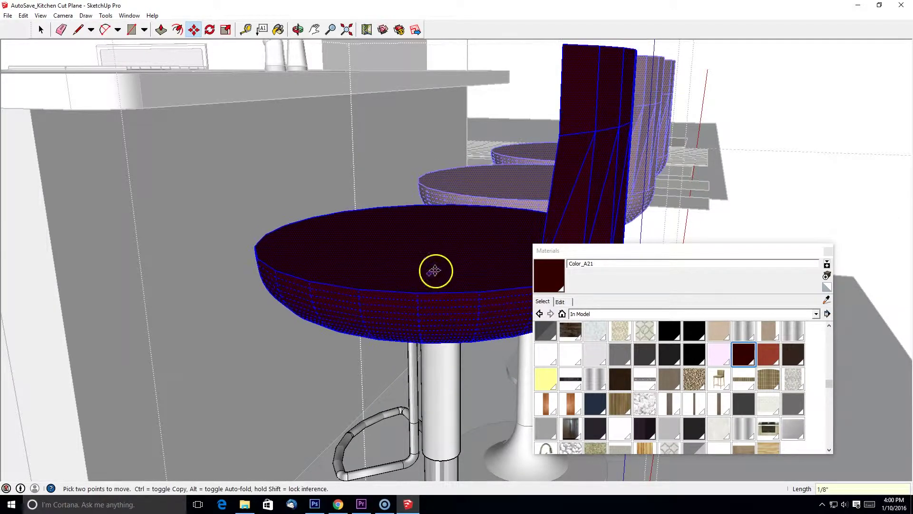
{"action": "middle_click_drag", "start_coordinate": [435, 271], "coordinate": [276, 120]}
Examine the materials applied throughout the kitchen and dining area, including the plank floor, table and bar stools.
{"action": "scroll", "coordinate": [469, 198], "scroll_direction": "down", "scroll_amount": 5}
{"action": "mouse_move", "coordinate": [469, 198]}
{"action": "middle_mouse_down"}
{"action": "mouse_move", "coordinate": [259, 224]}
{"action": "mouse_move", "coordinate": [281, 263]}
{"action": "mouse_move", "coordinate": [303, 228]}
{"action": "mouse_move", "coordinate": [485, 191]}
{"action": "middle_mouse_up"}
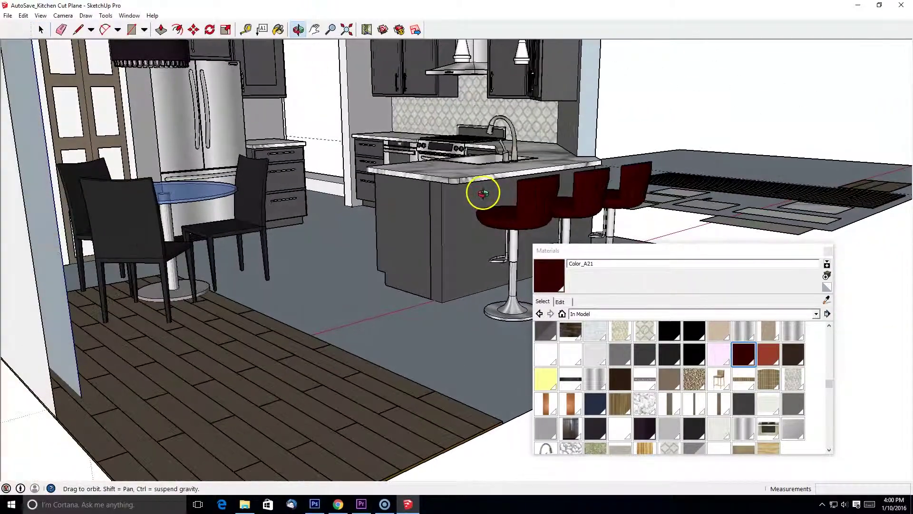
{"action": "middle_click_drag", "start_coordinate": [363, 269], "coordinate": [404, 231], "text": "shift"}
{"action": "left_click", "coordinate": [378, 297]}
{"action": "middle_click_drag", "start_coordinate": [379, 297], "coordinate": [326, 371], "text": "shift"}
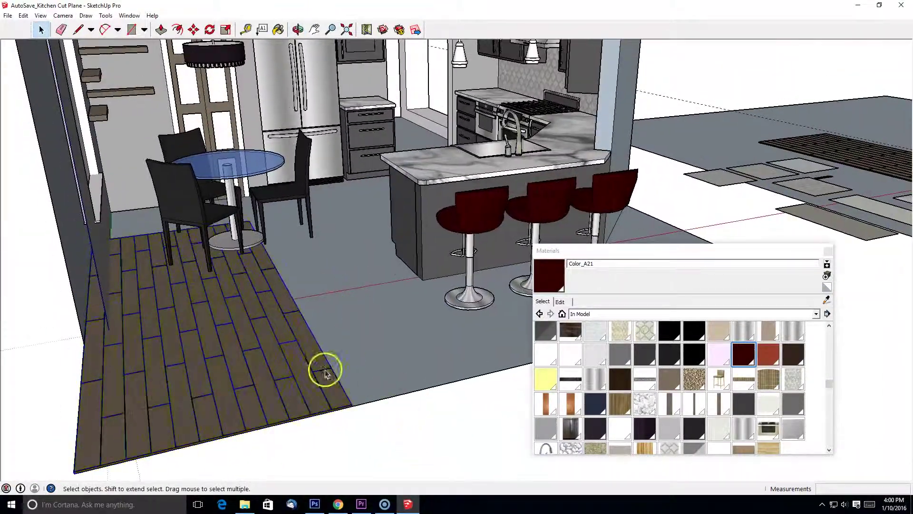
{"action": "middle_click_drag", "start_coordinate": [360, 231], "coordinate": [237, 363]}
{"action": "left_click", "coordinate": [237, 363]}
{"action": "middle_click_drag", "start_coordinate": [226, 236], "coordinate": [348, 267], "text": "shift"}
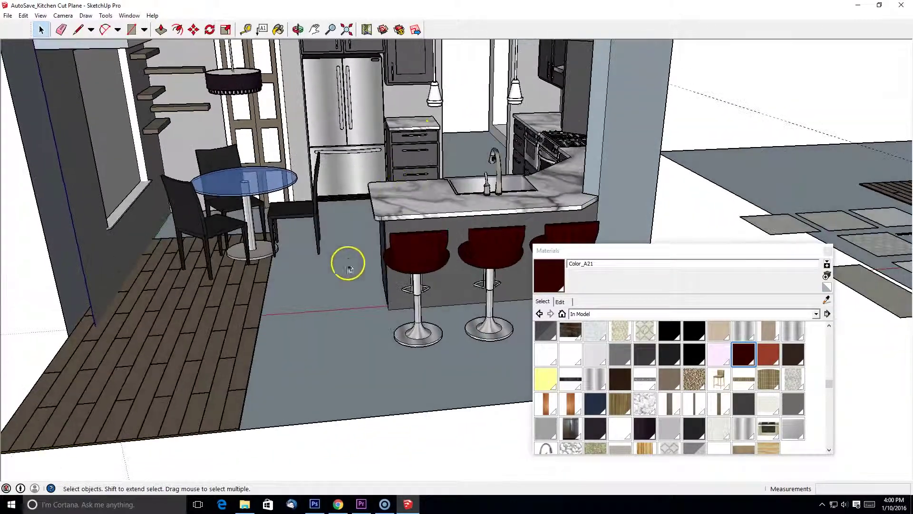